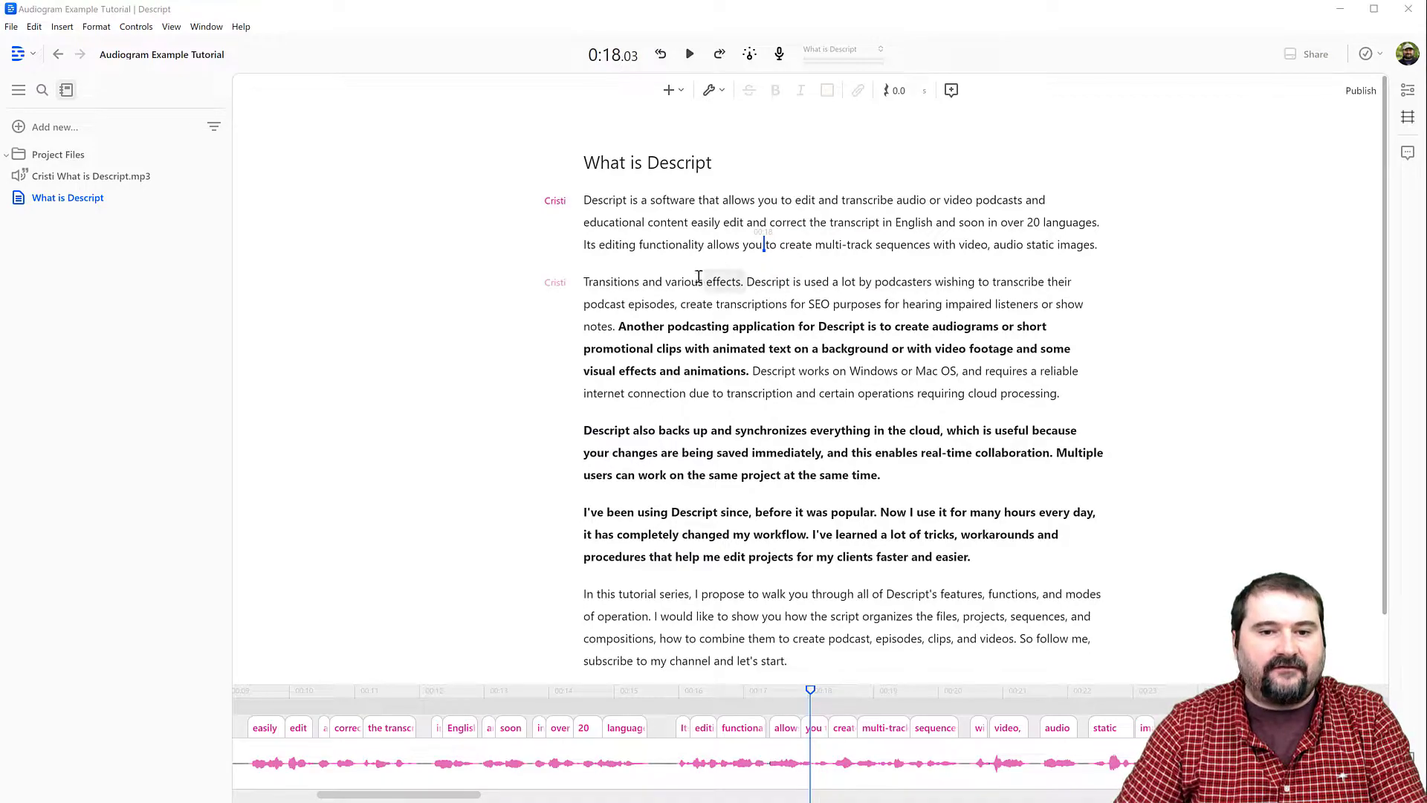
scroll(680, 311, "down", 1)
scroll(772, 439, "up", 1)
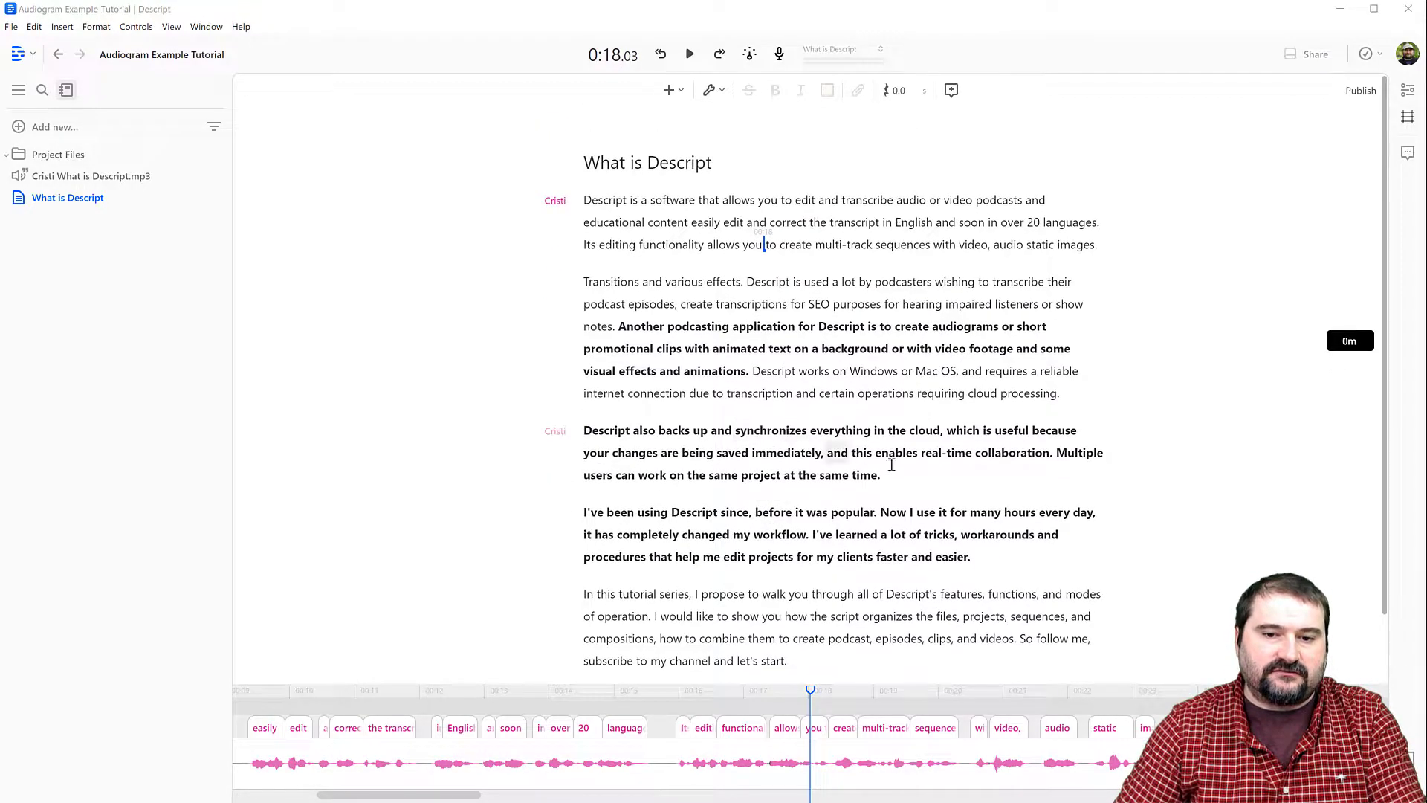
scroll(1051, 492, "down", 1)
scroll(1144, 548, "up", 1)
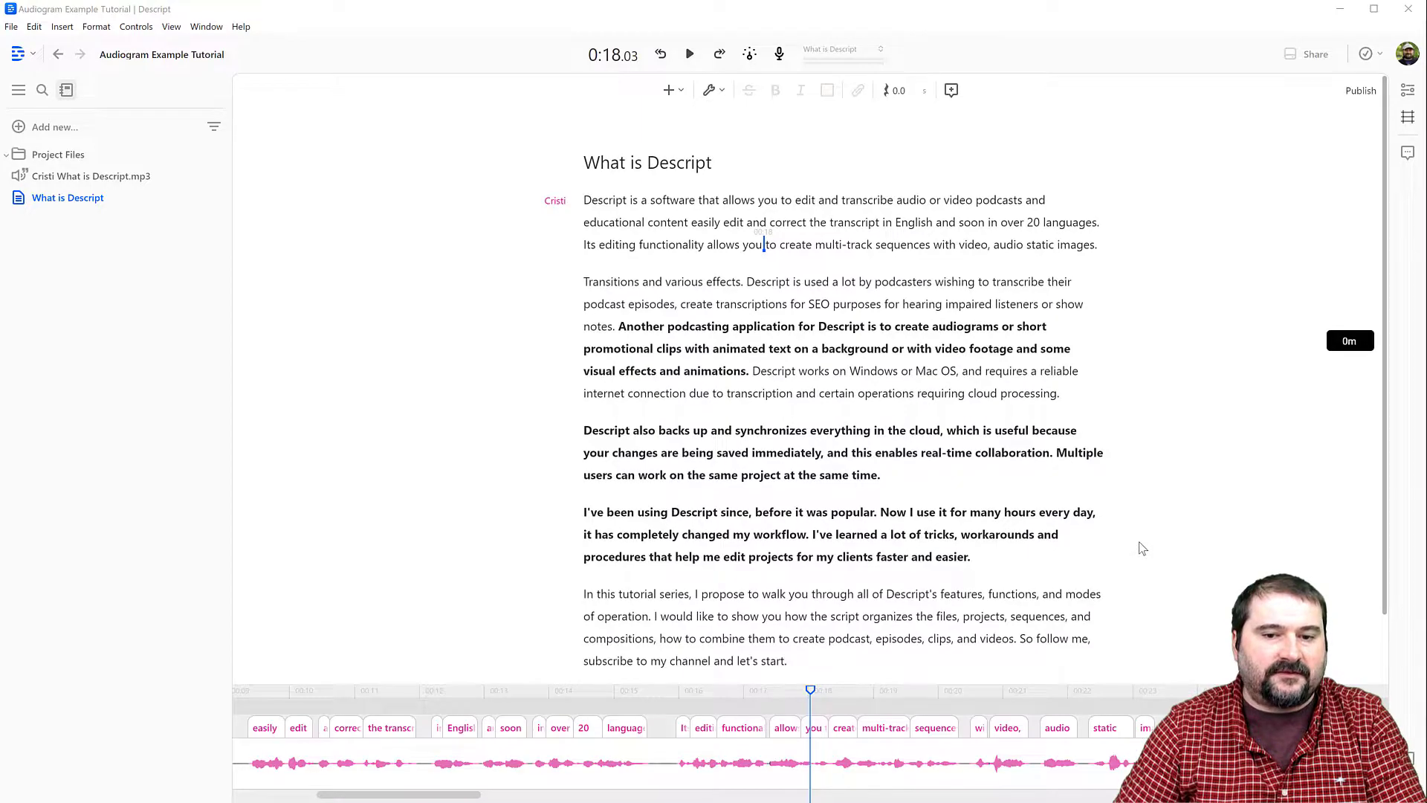
scroll(1143, 548, "down", 1)
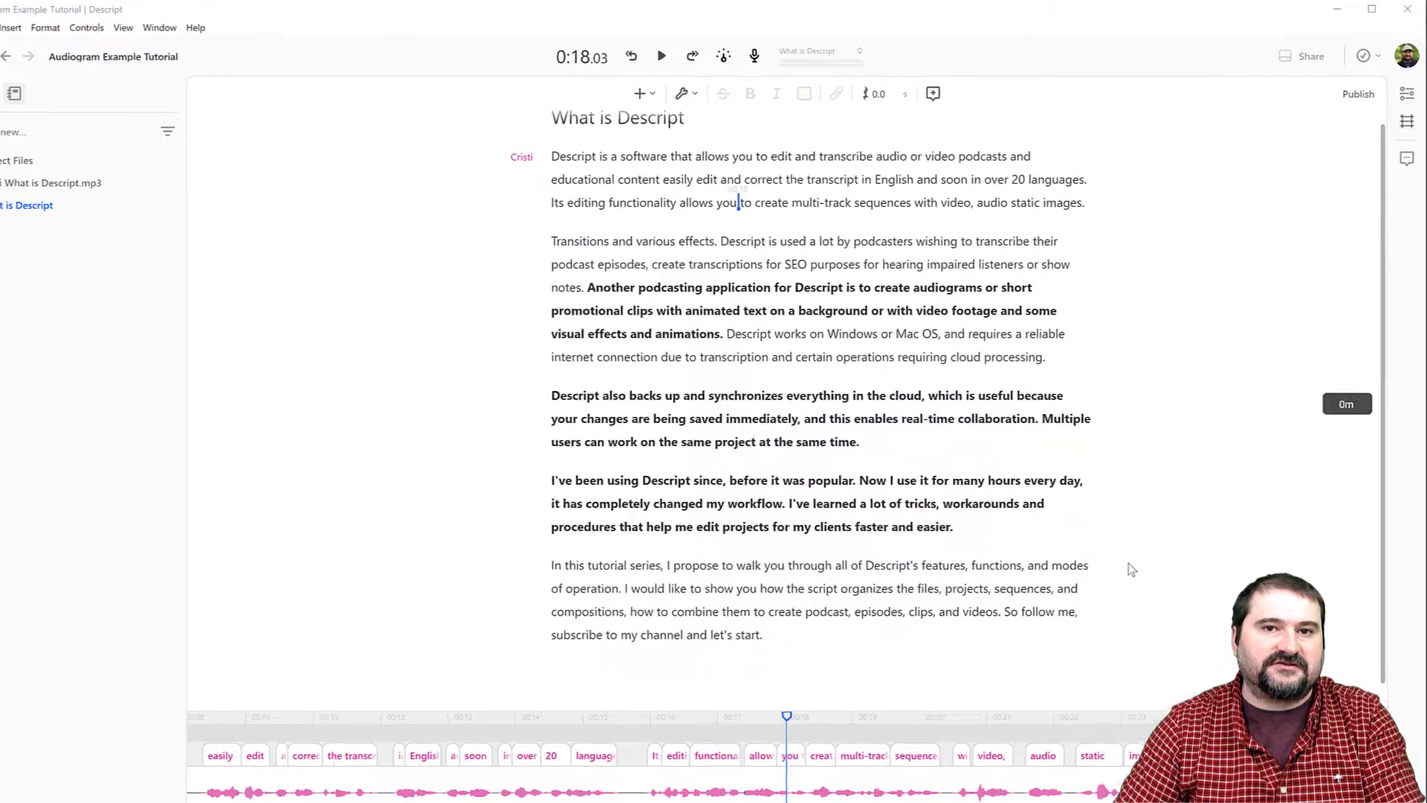
Step: Open the audiogram export for only the bold sentence beginning "Another podcasting application for Descript"
left_click_drag(290, 390, 473, 455)
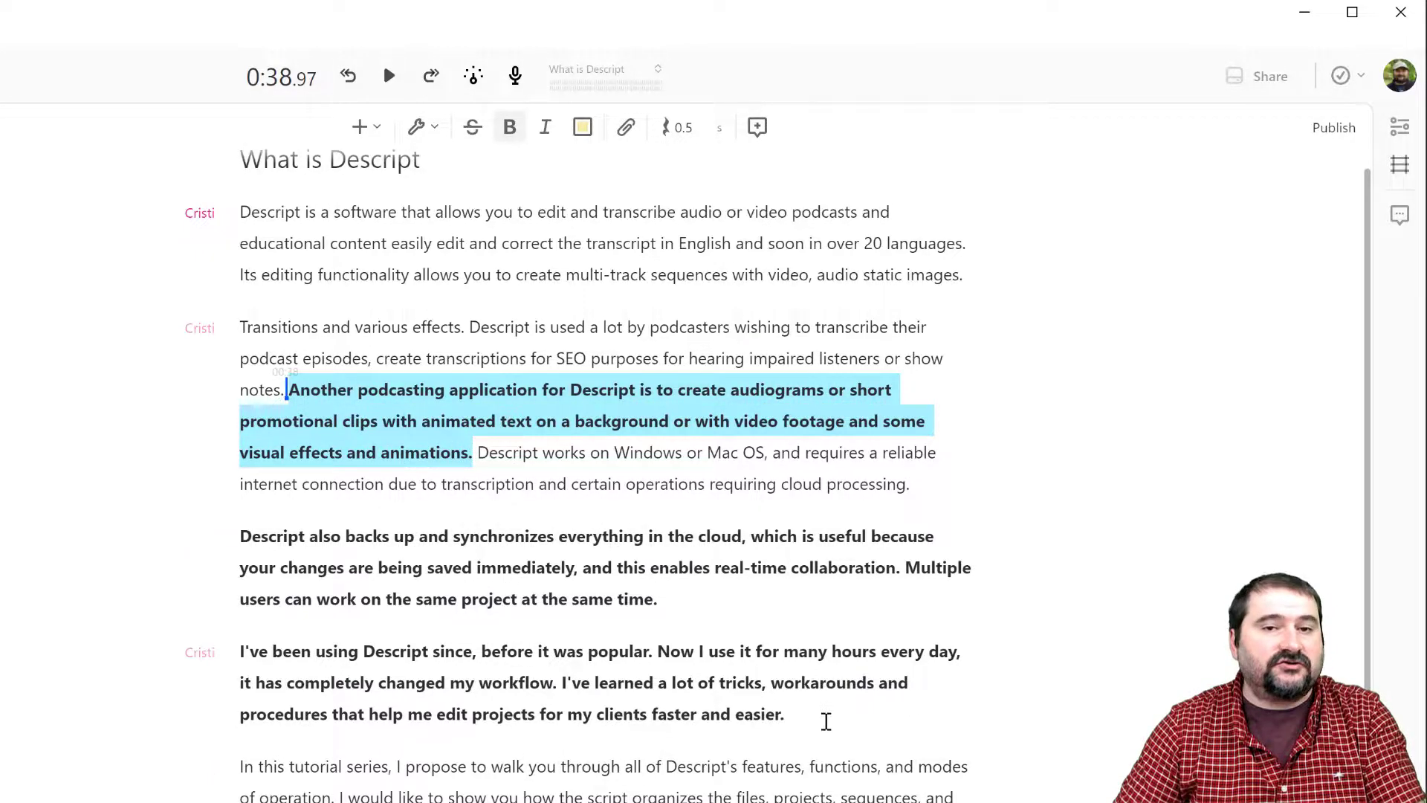
left_click(638, 474)
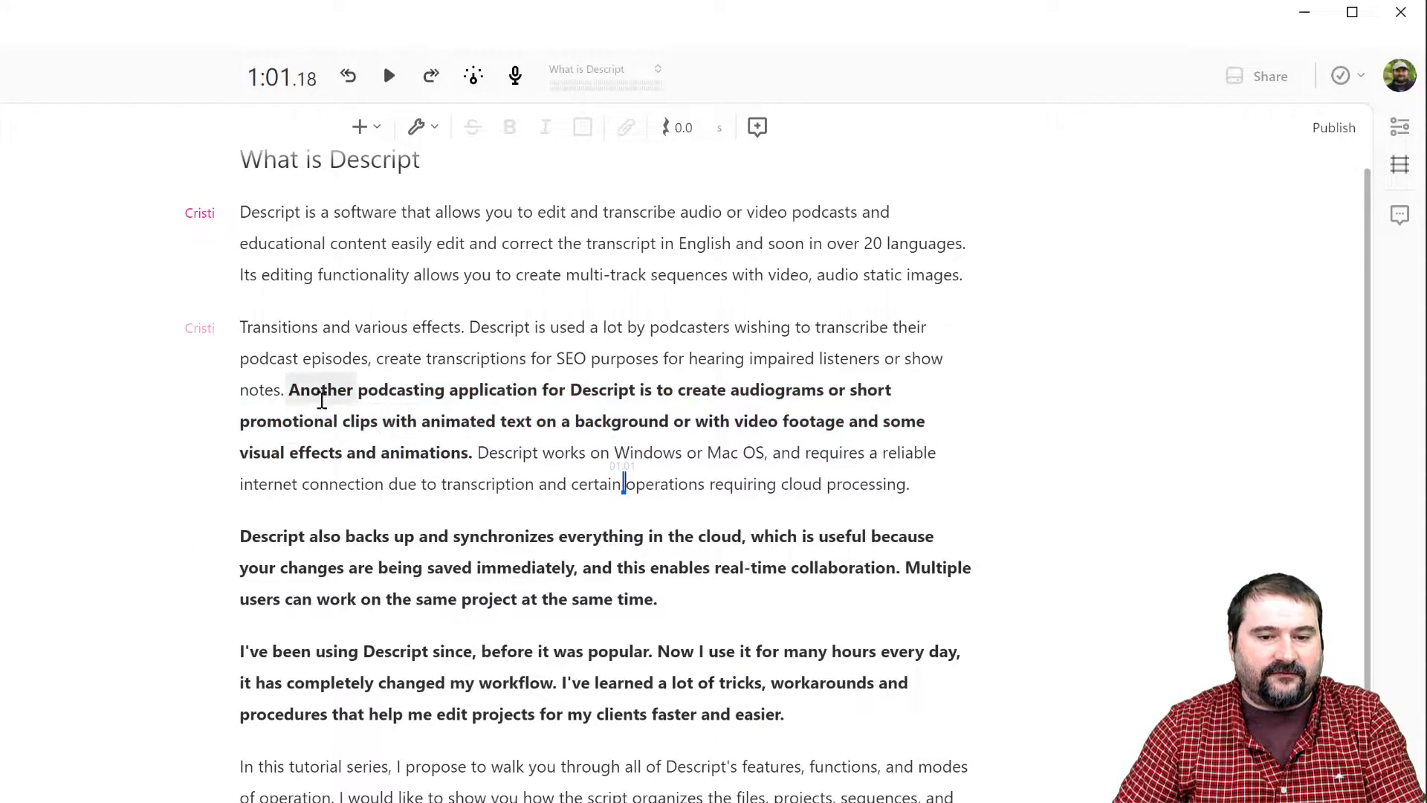
left_click_drag(292, 386, 475, 455)
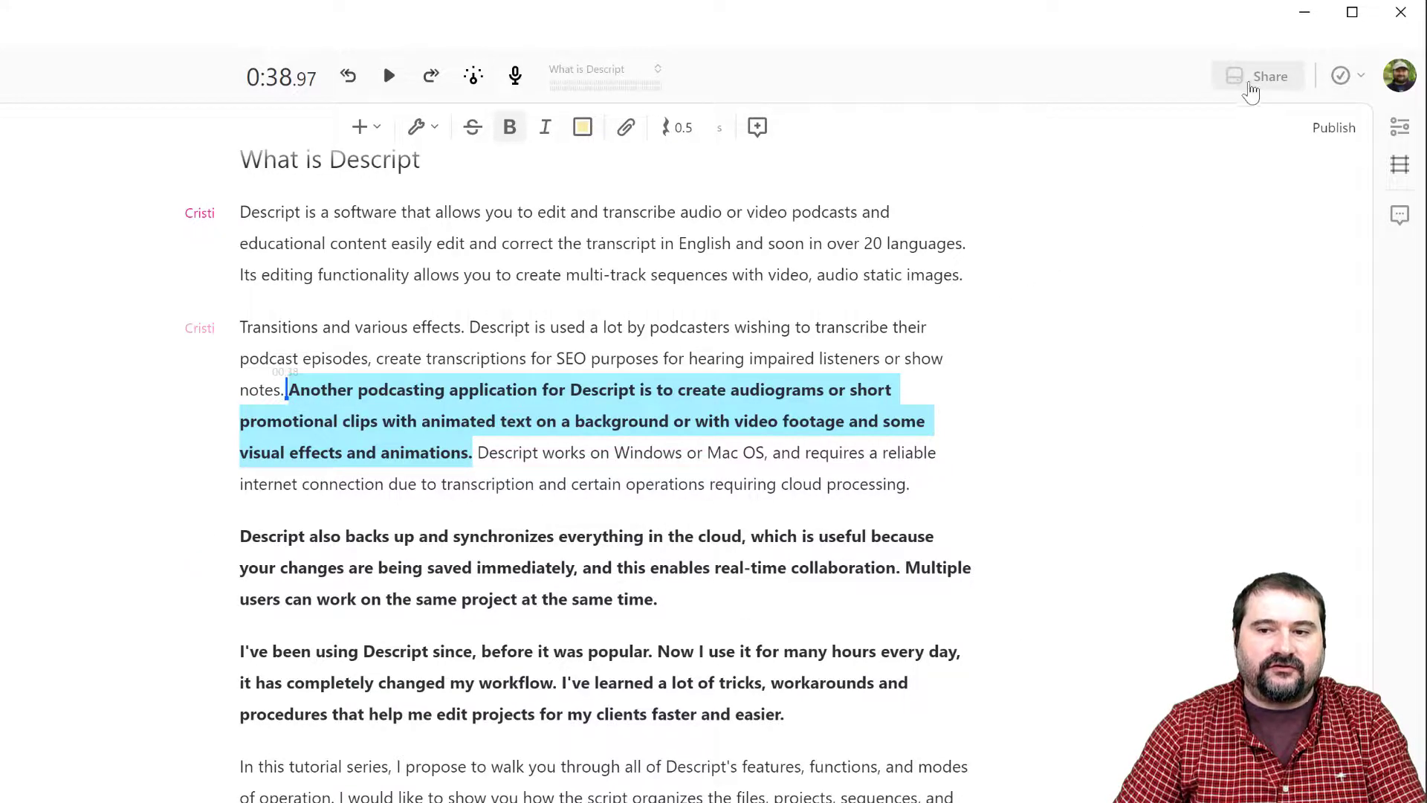
left_click(1253, 83)
left_click(298, 123)
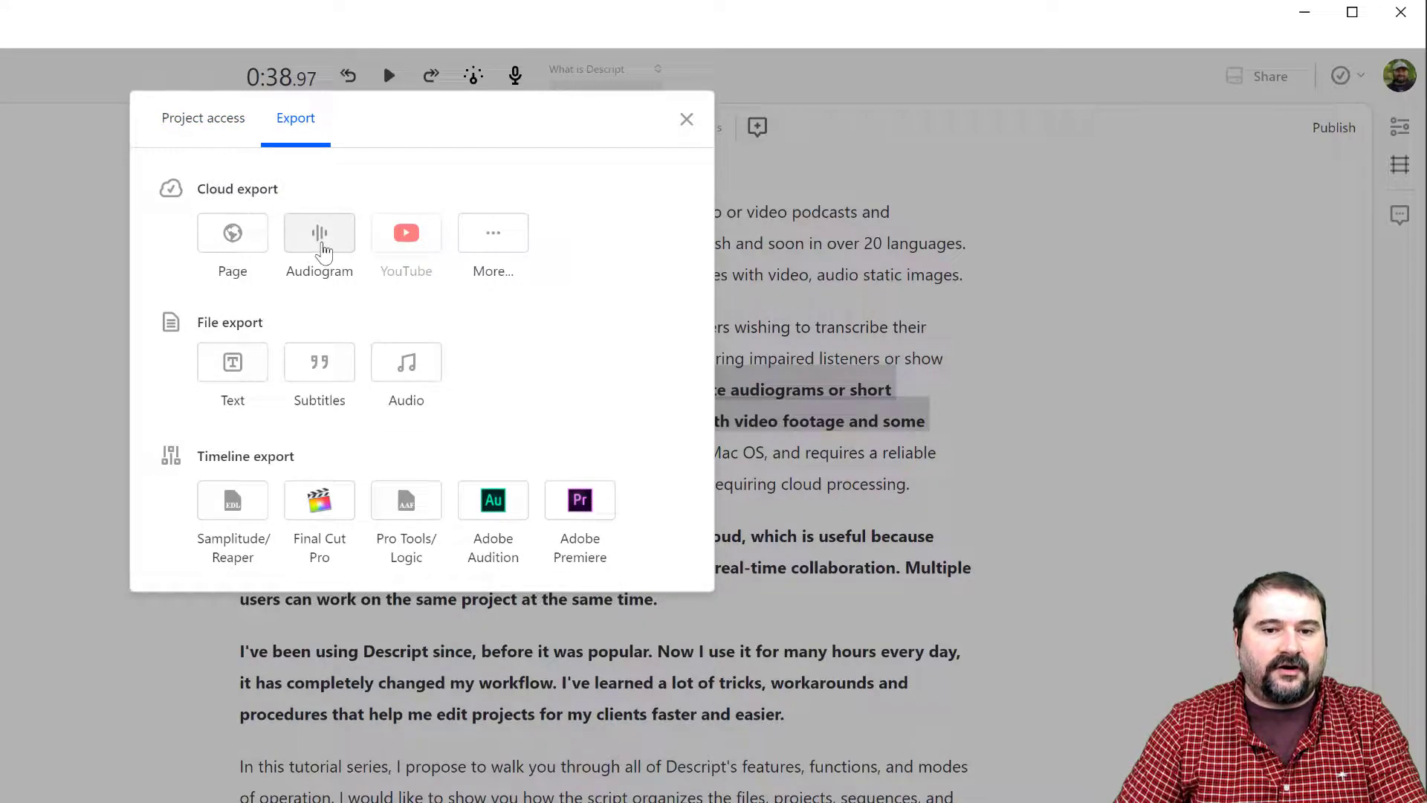
left_click(321, 237)
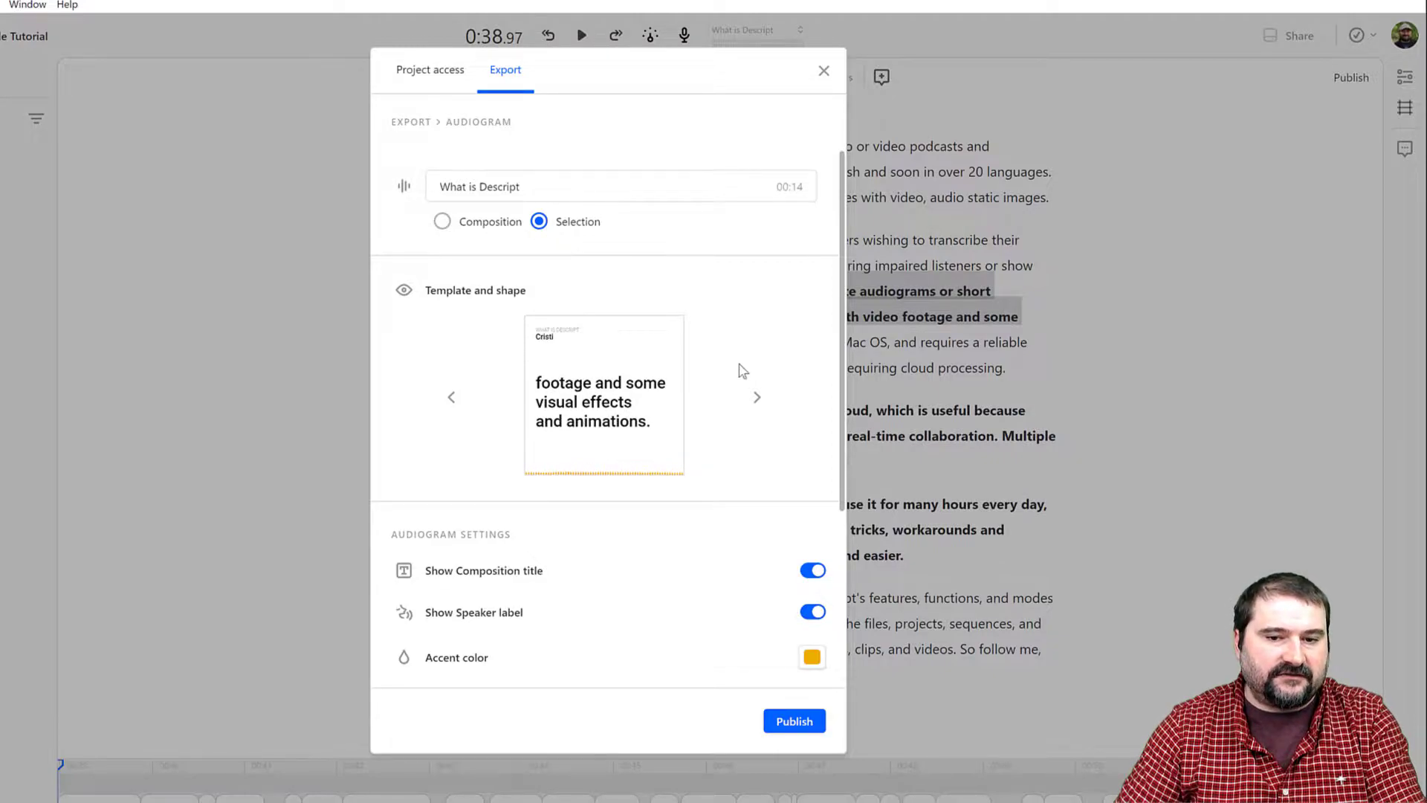
Step: Examine the audiogram templates and the title, speaker label, accent color, background image and badge settings, leaving the export without publishing
left_click(757, 403)
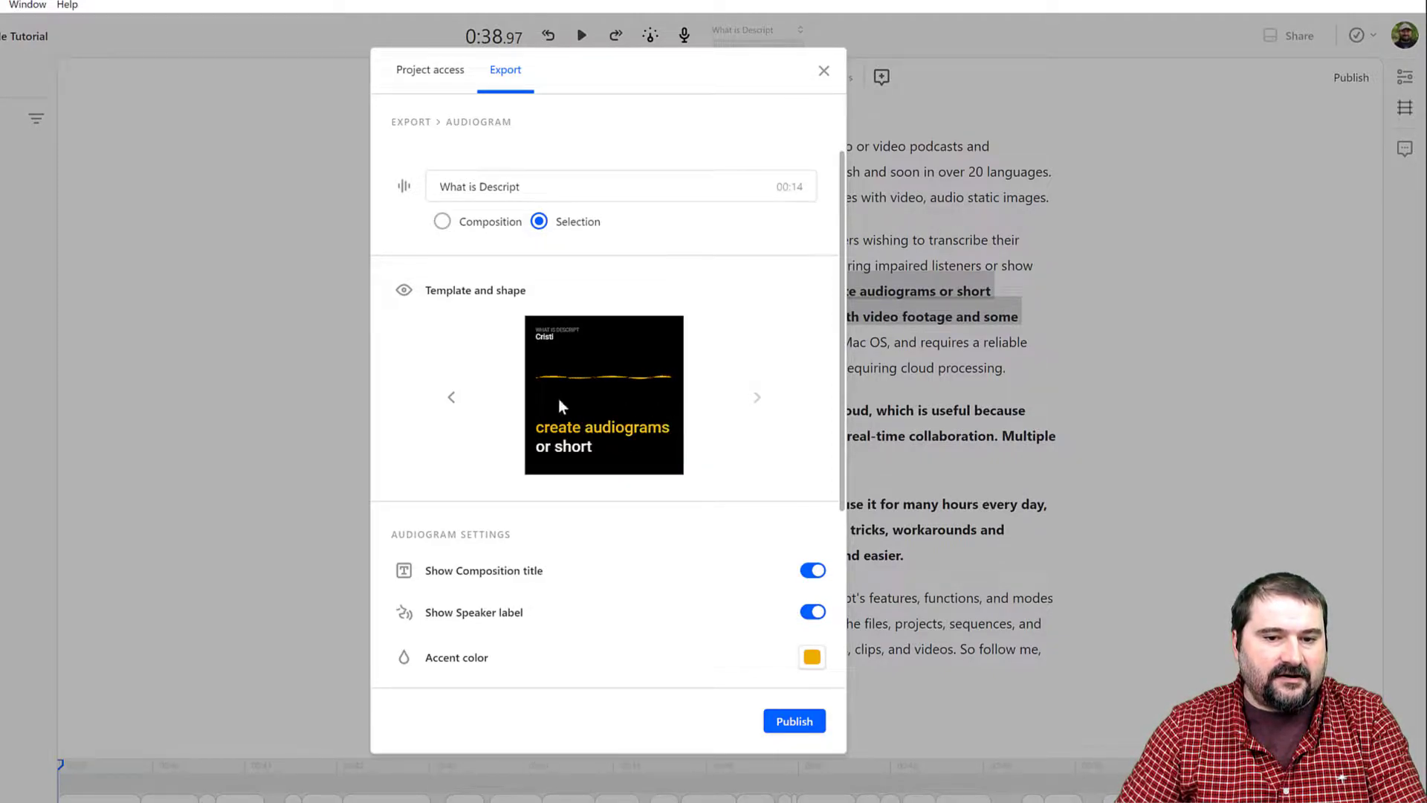
left_click(451, 400)
scroll(452, 402, "down", 3)
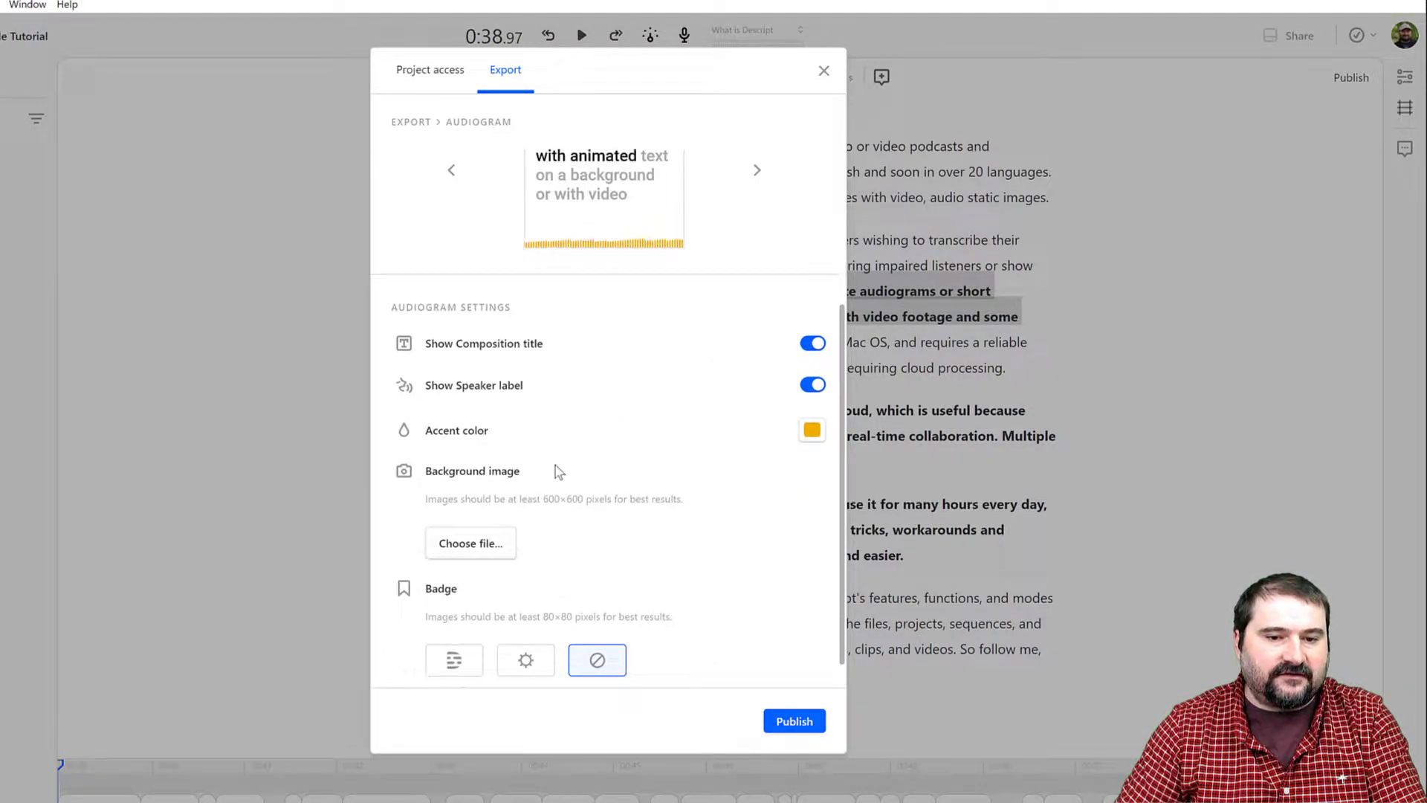
scroll(565, 491, "down", 1)
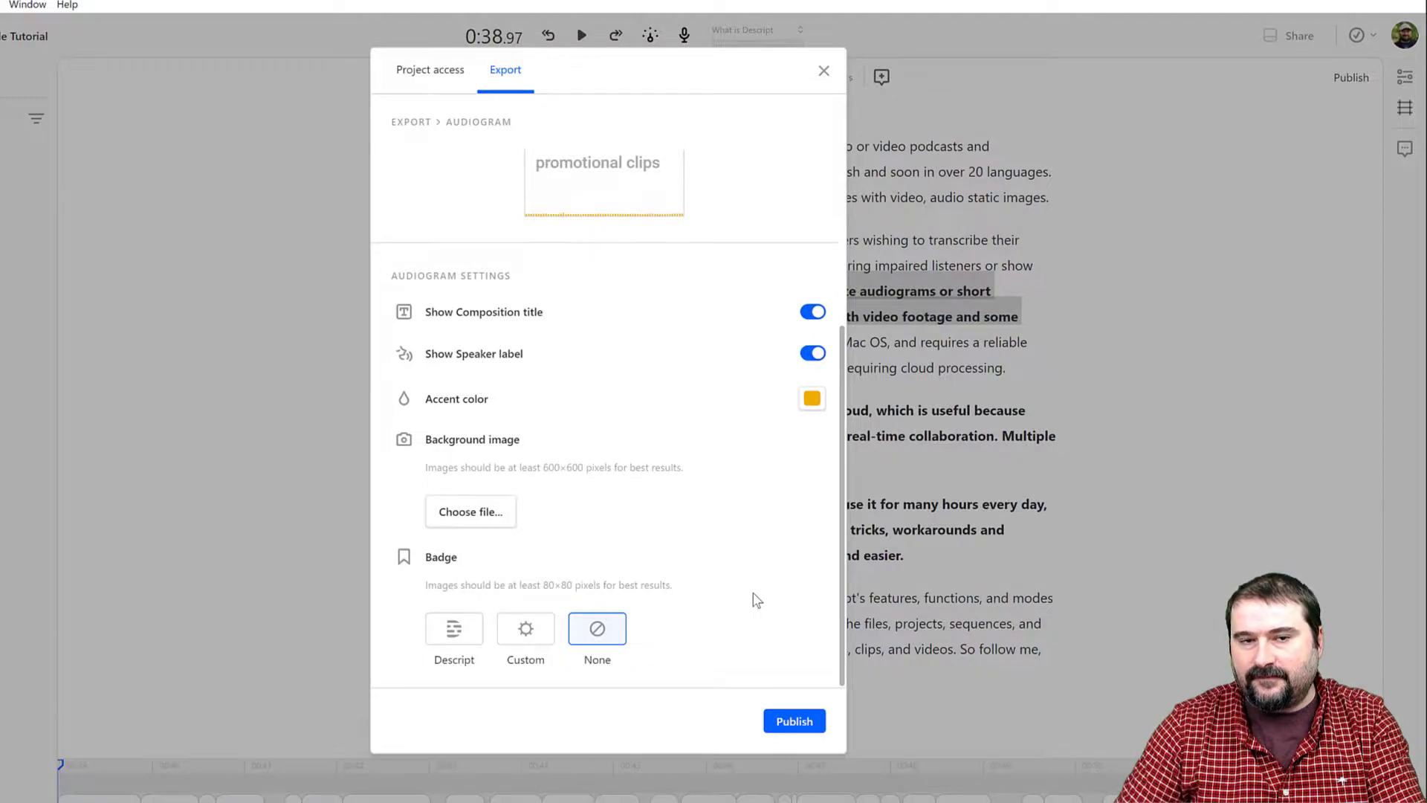
scroll(755, 599, "up", 4)
scroll(743, 573, "down", 4)
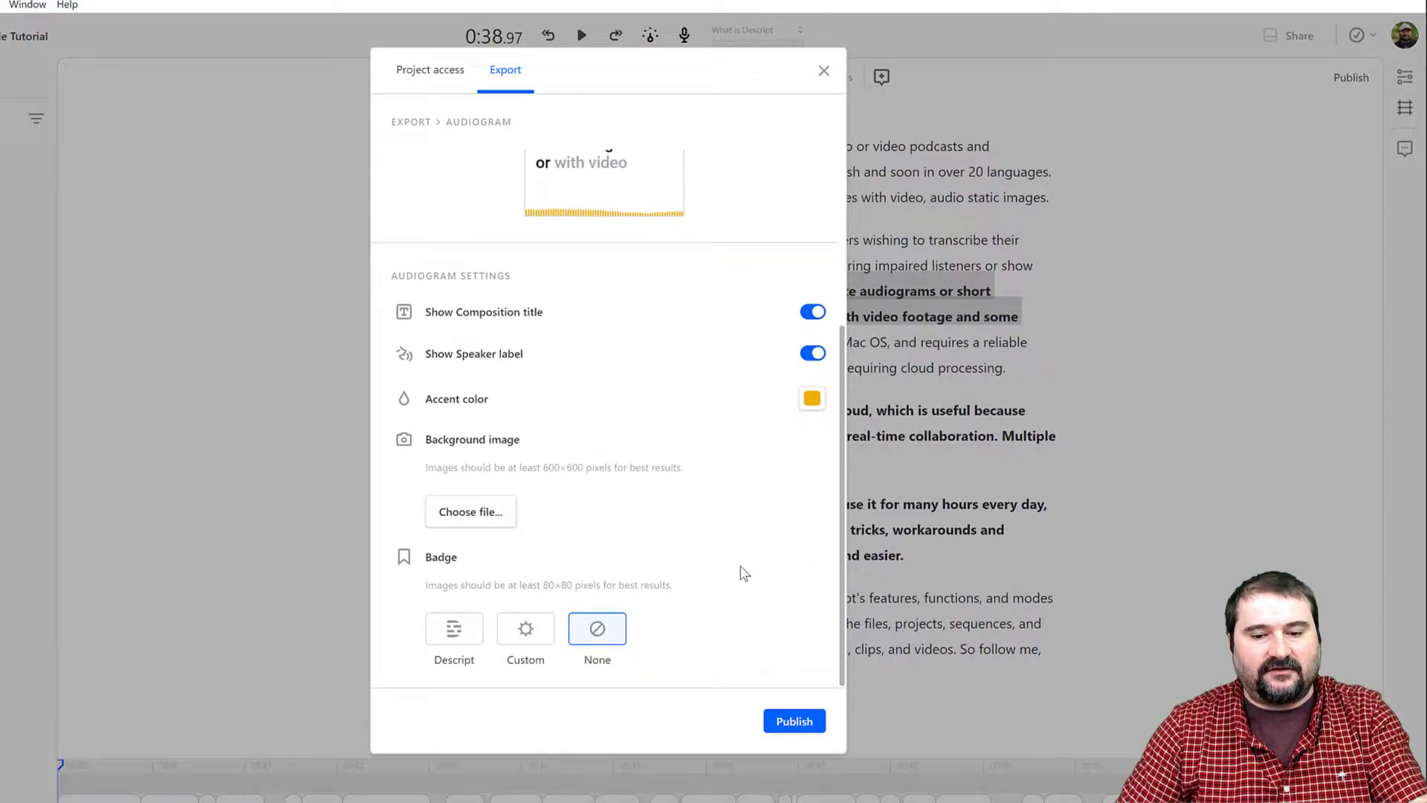
left_click(824, 71)
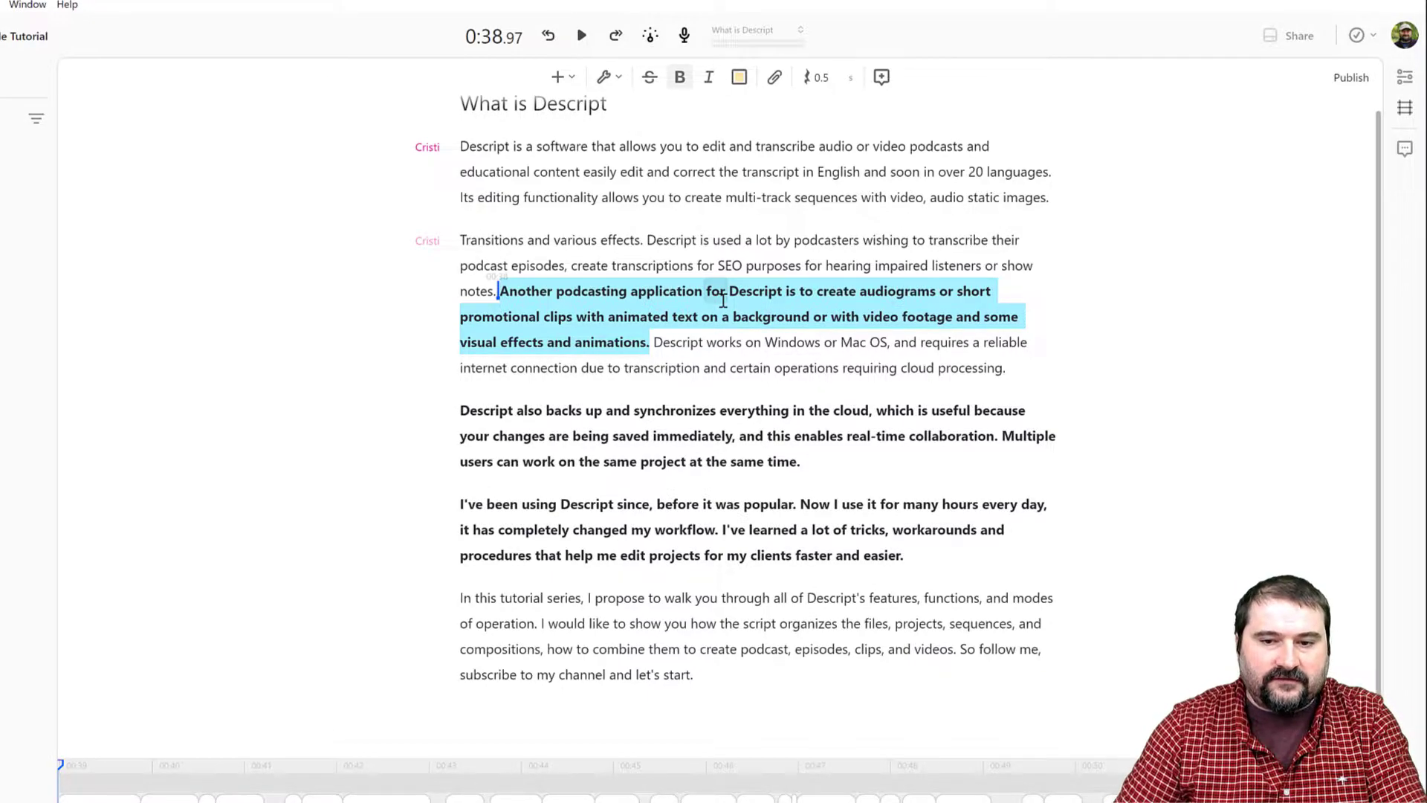
Step: Play back the start of the bold sentence "Another podcasting application for Descript" and pause it
left_click(722, 301)
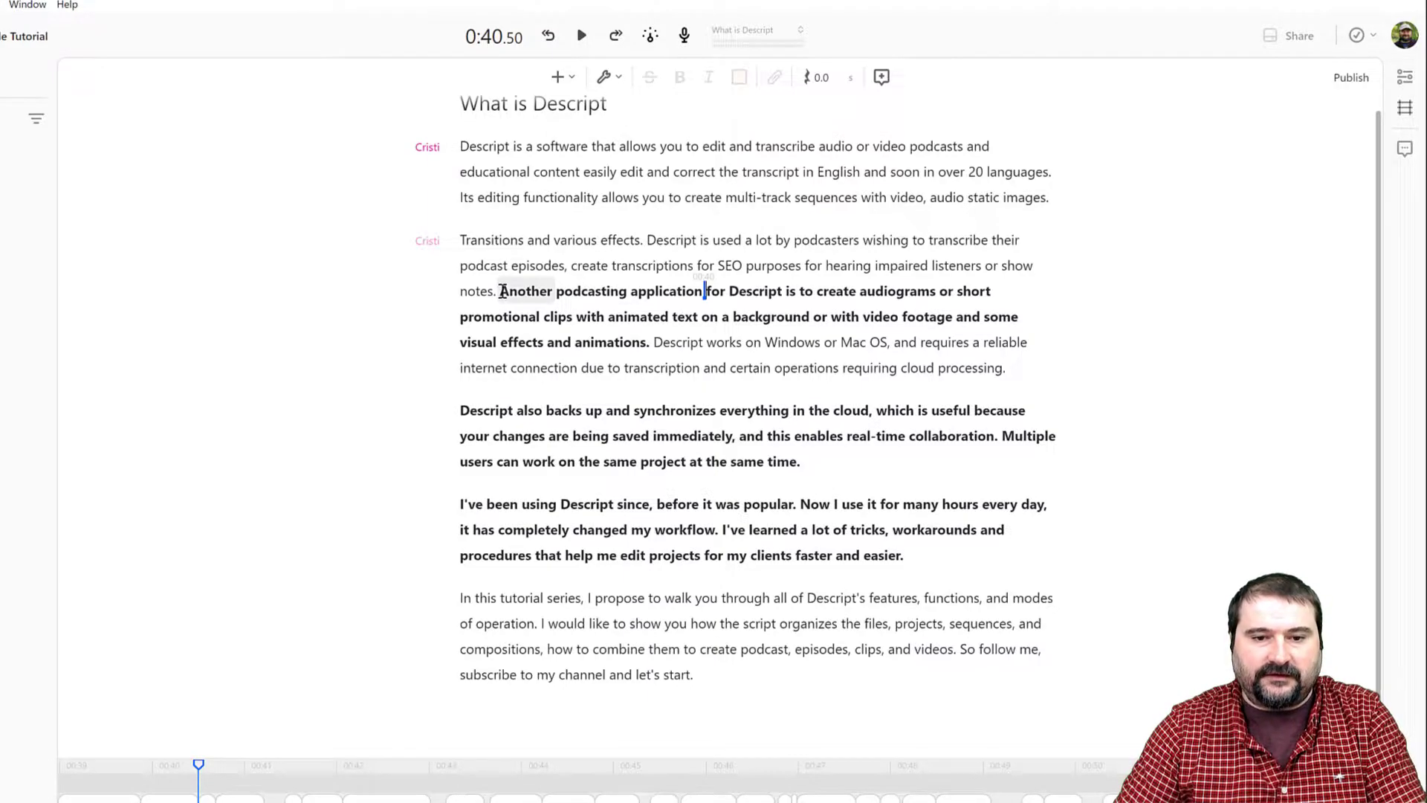
left_click(499, 291)
key("space")
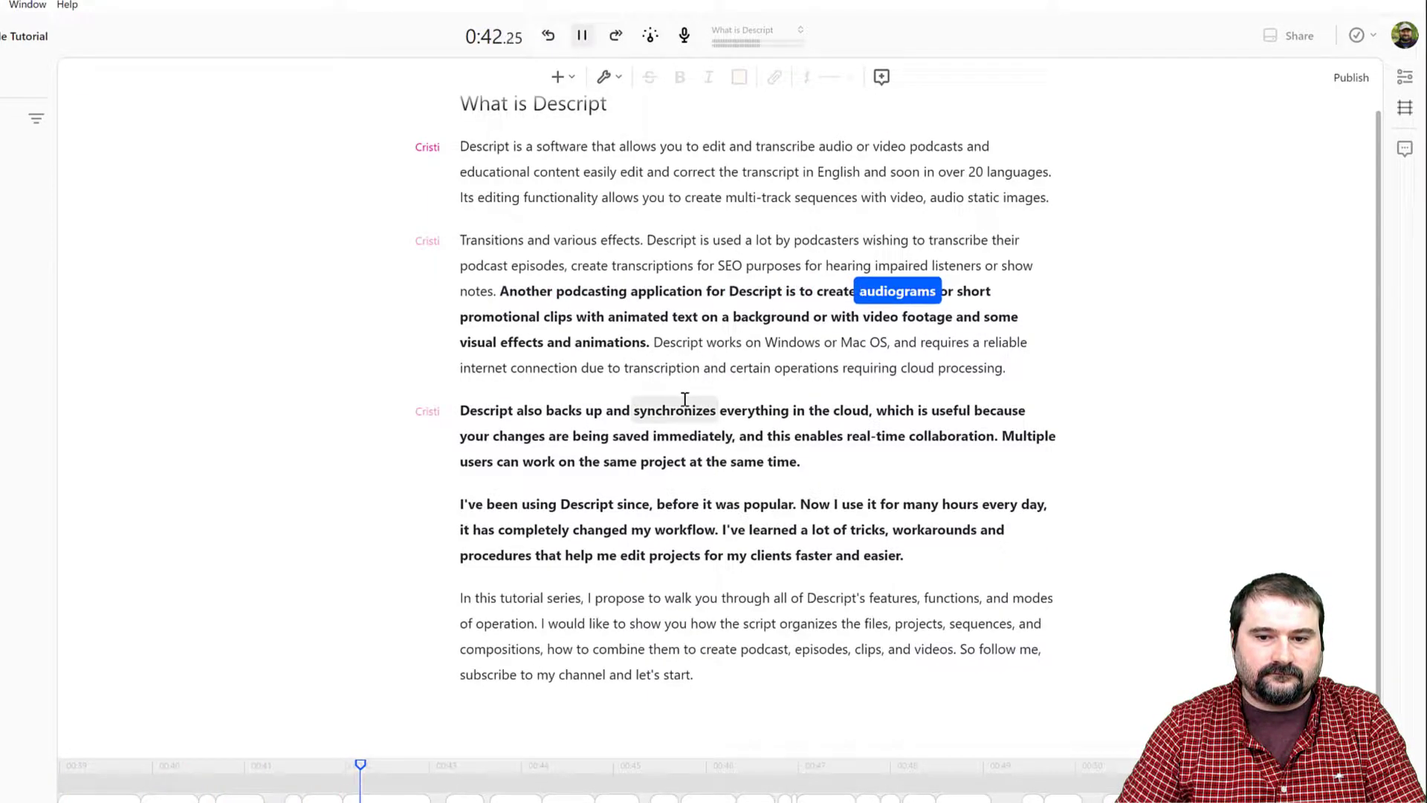
key("space")
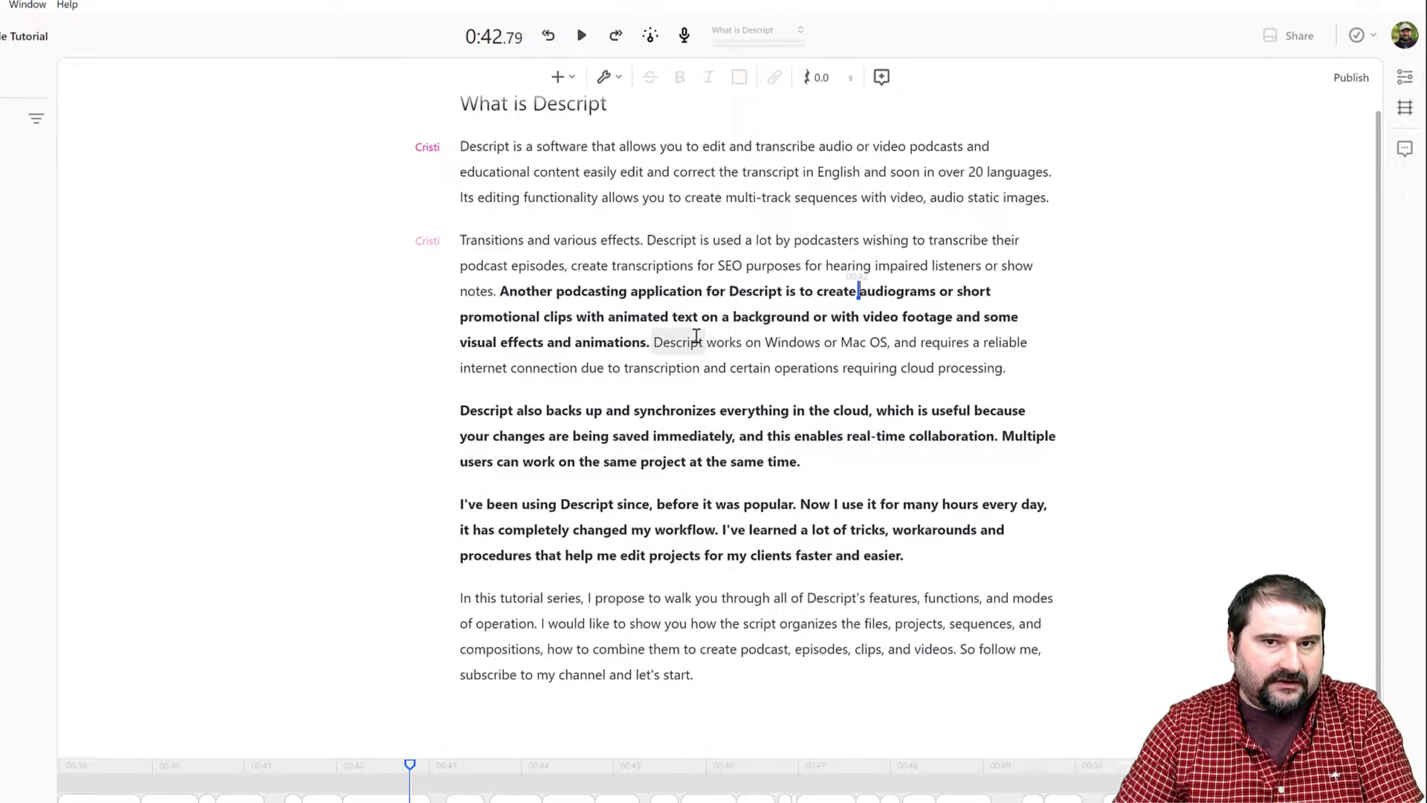
Step: Insert Fancy Captions into the script right before "Another podcasting application"
left_click(0, 5)
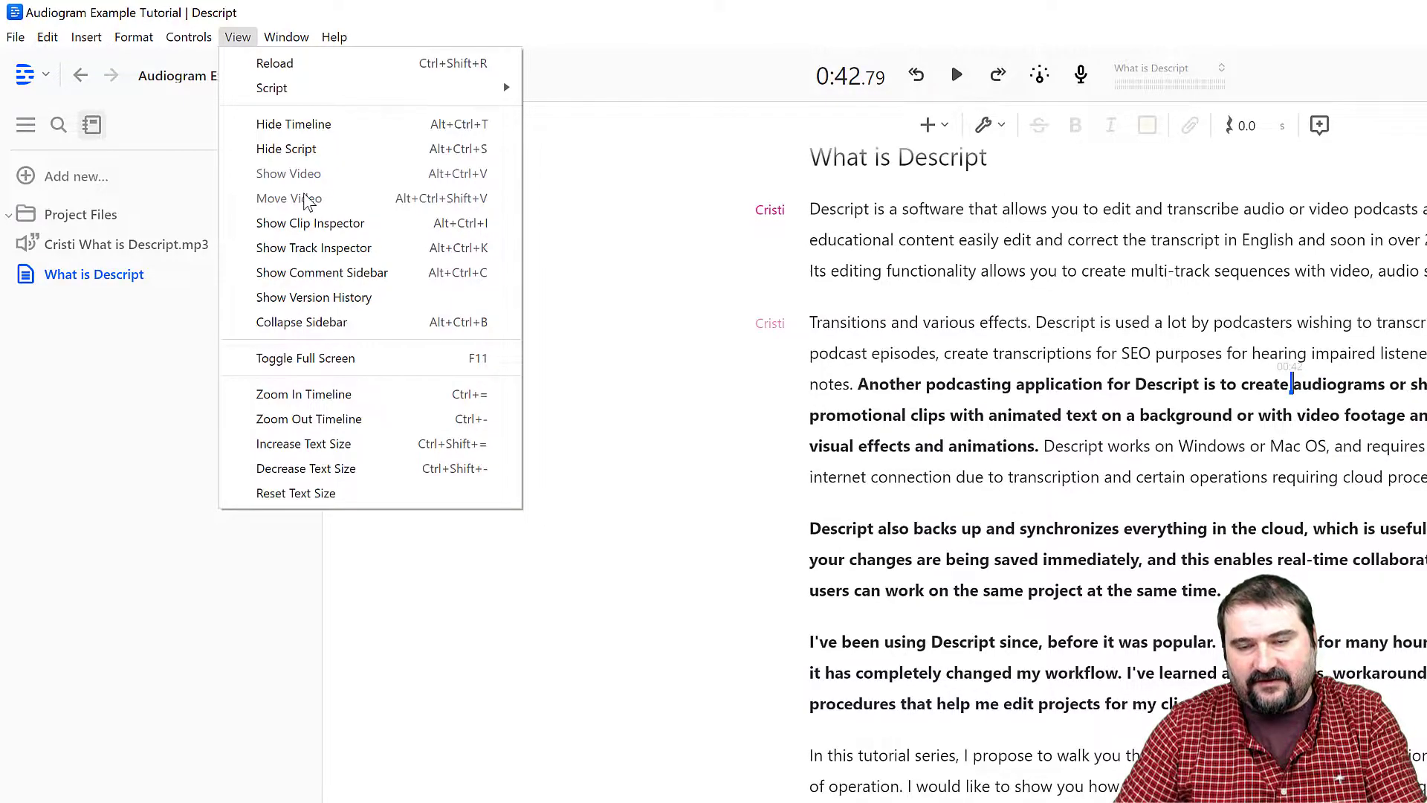
left_click(921, 322)
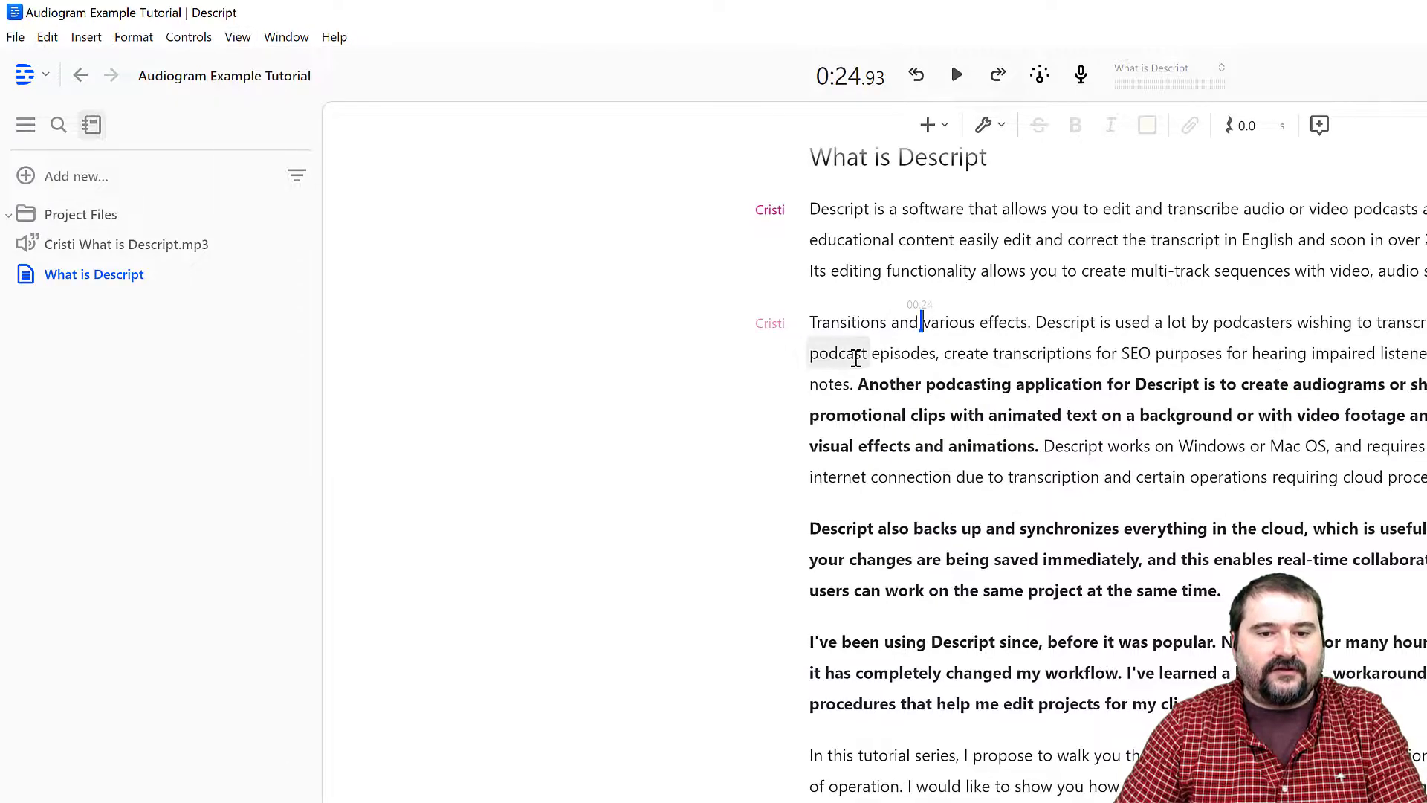
left_click(858, 384)
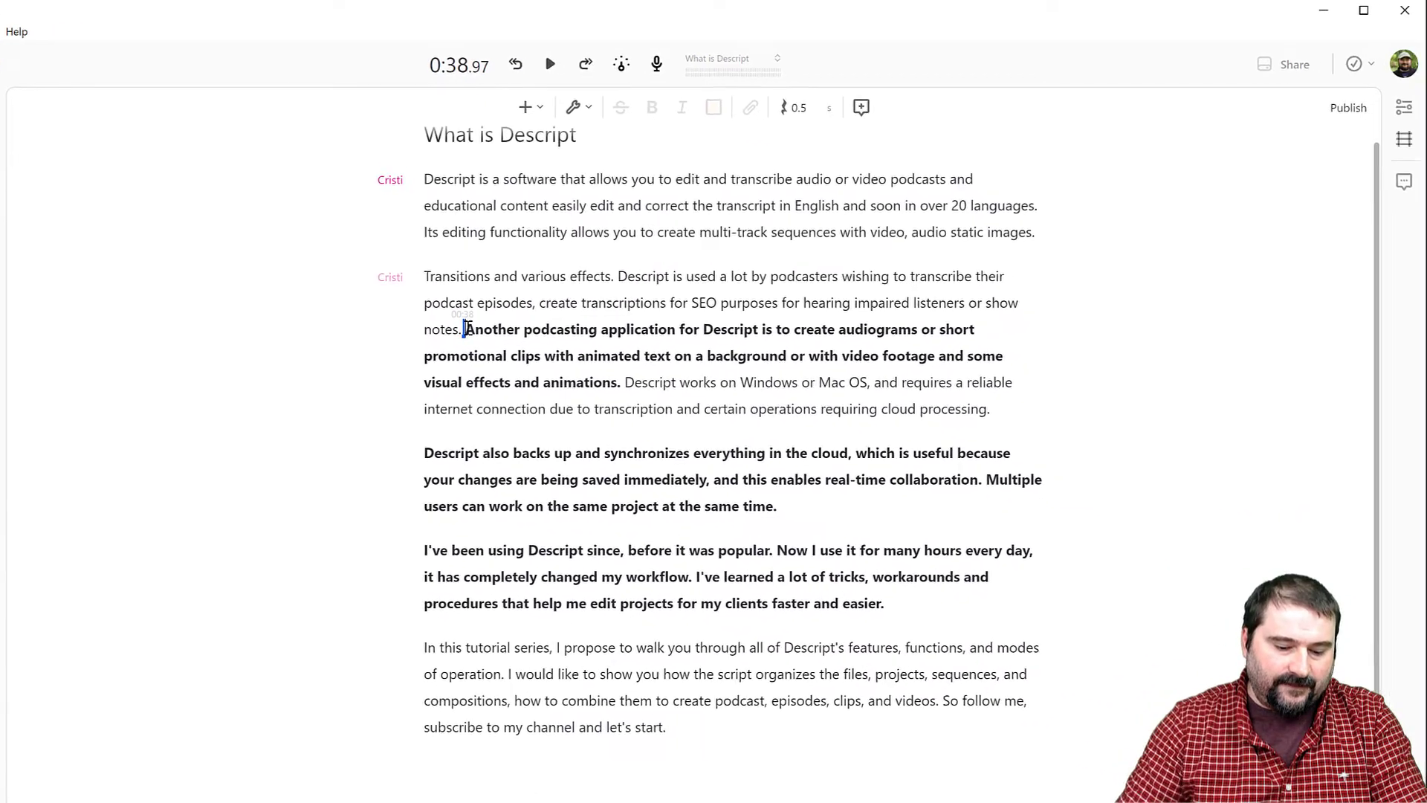
key("slash")
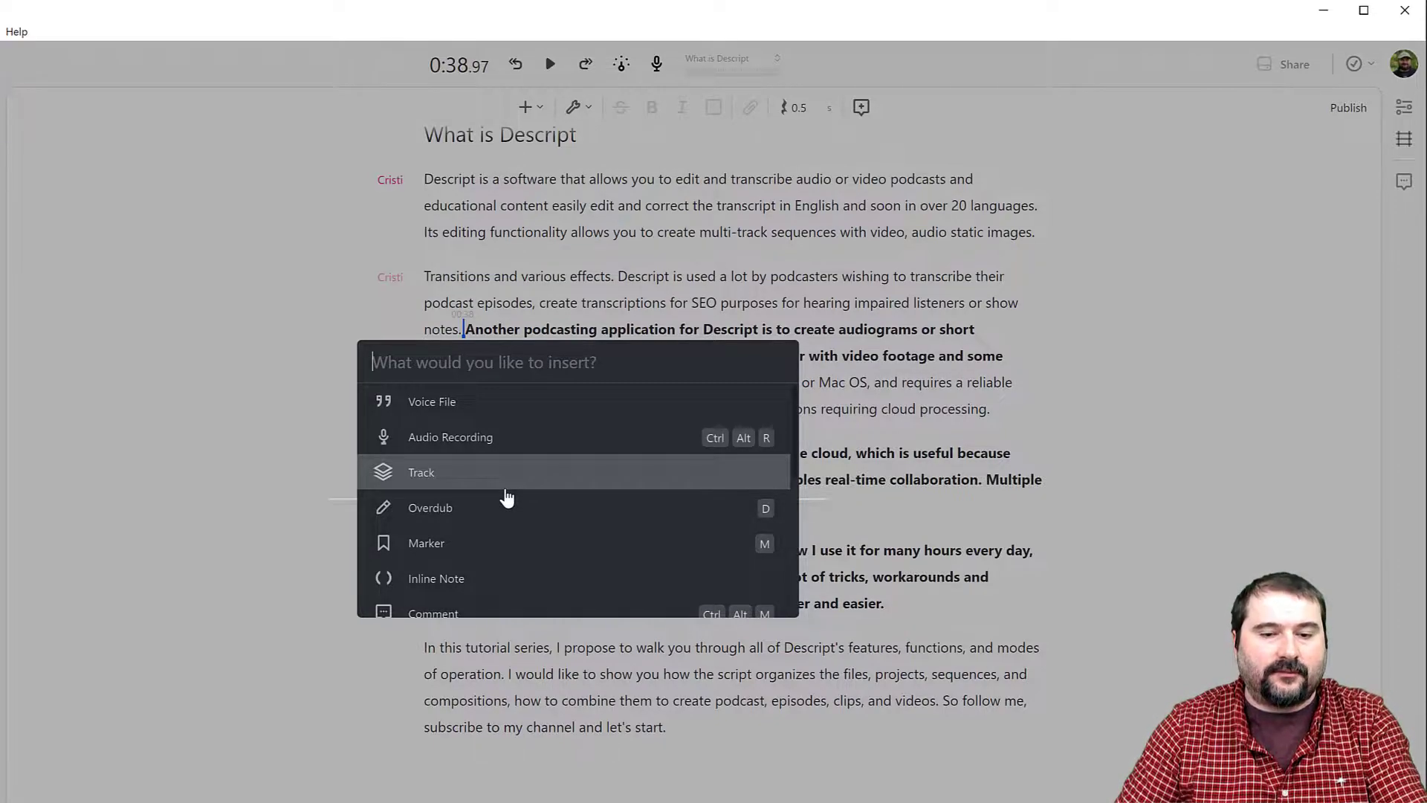
scroll(506, 498, "down", 4)
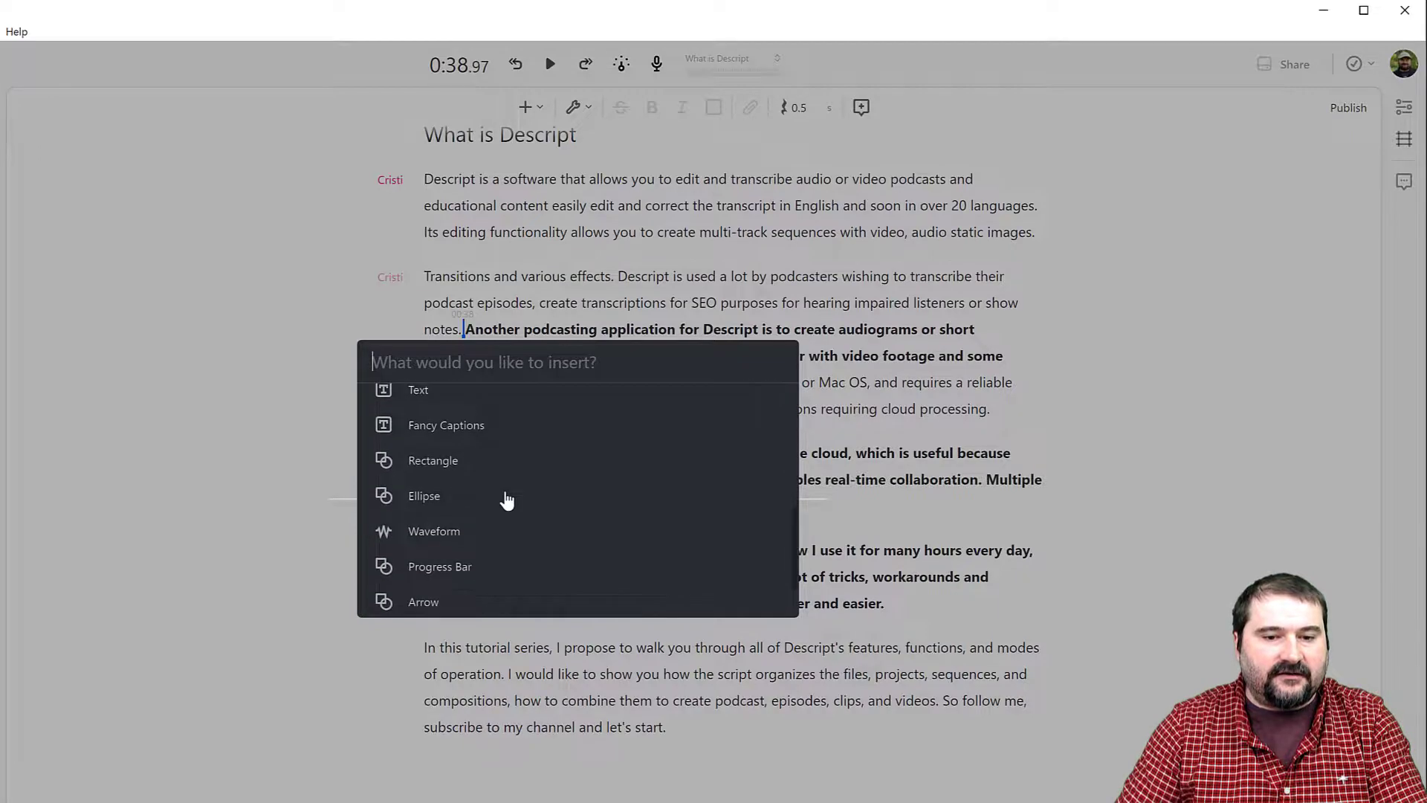
scroll(446, 493, "up", 4)
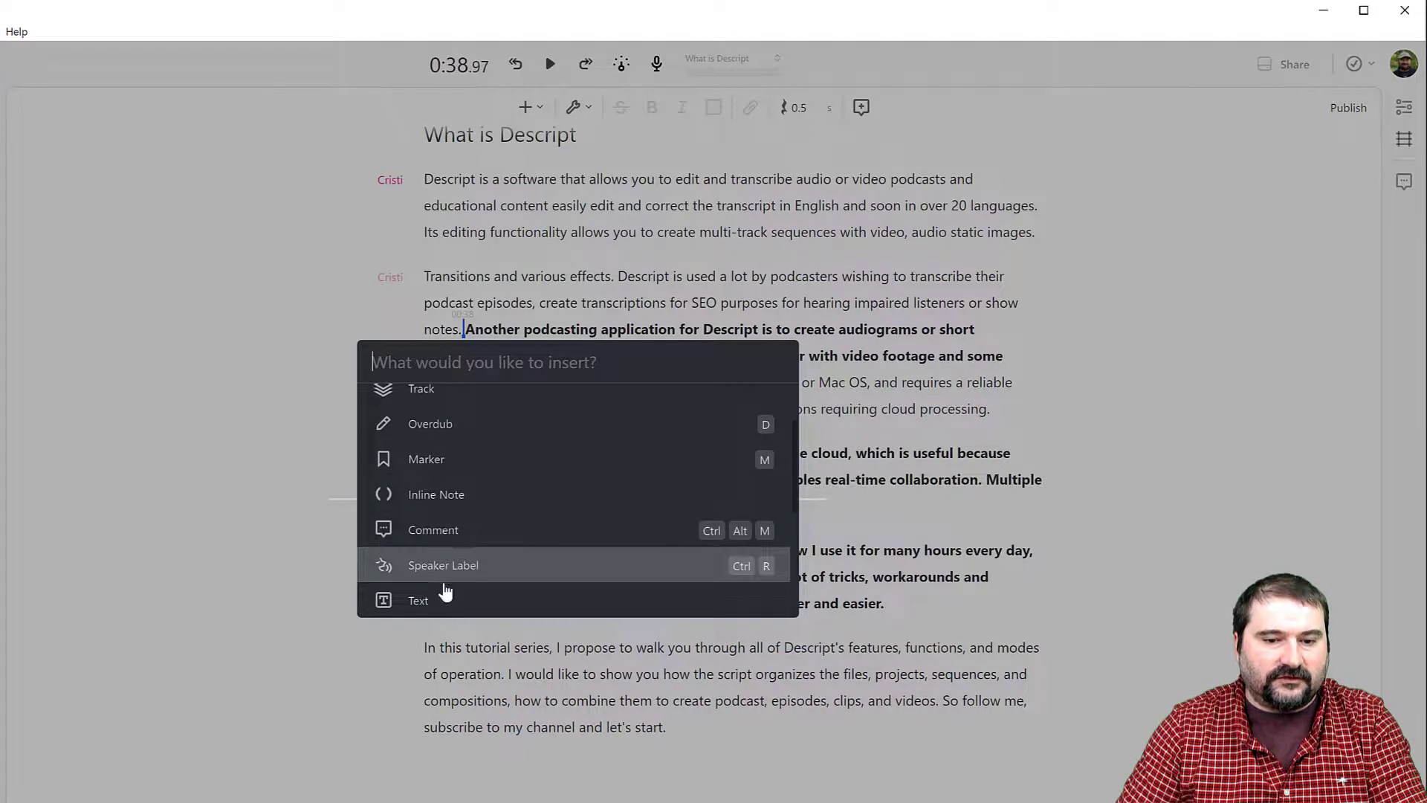
scroll(449, 569, "down", 2)
scroll(435, 521, "down", 2)
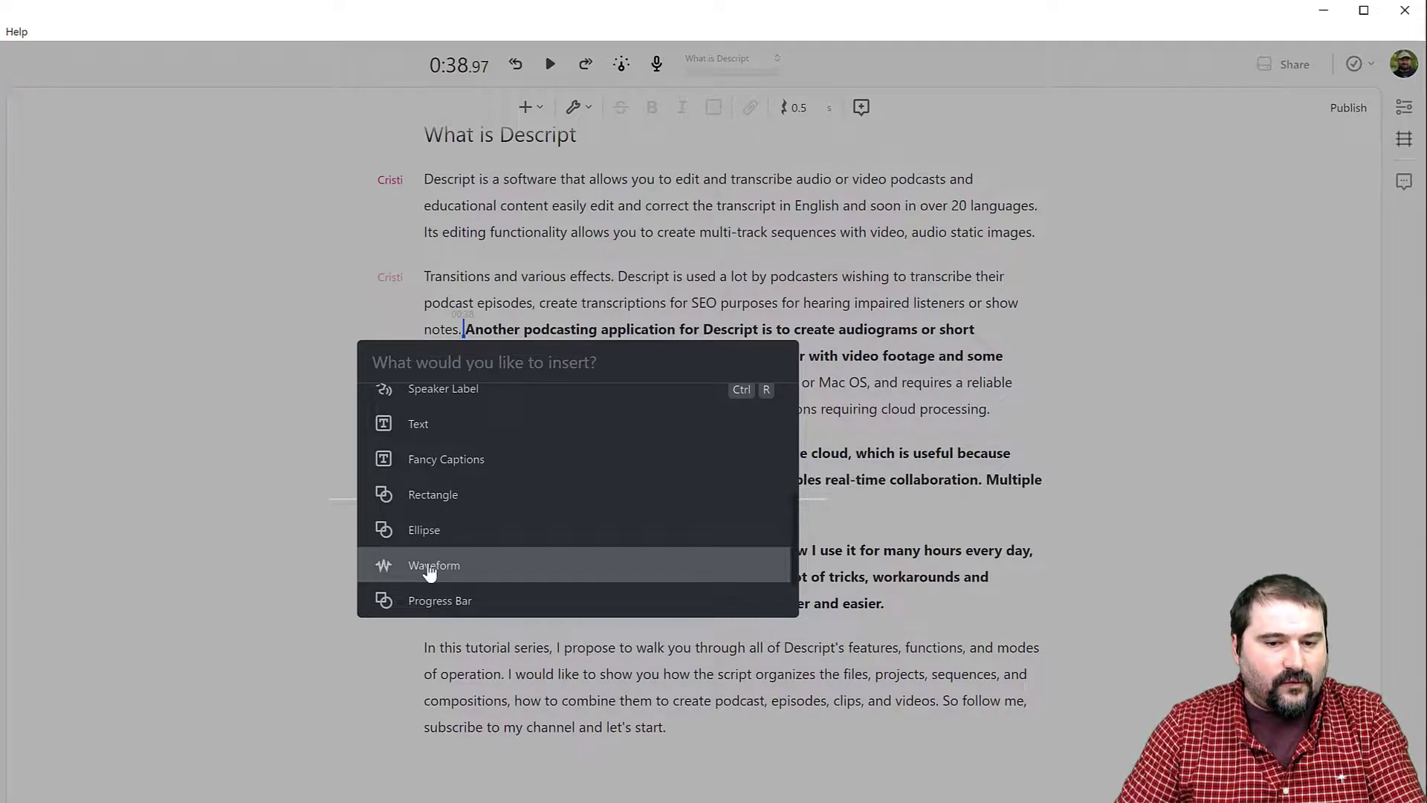
left_click(431, 459)
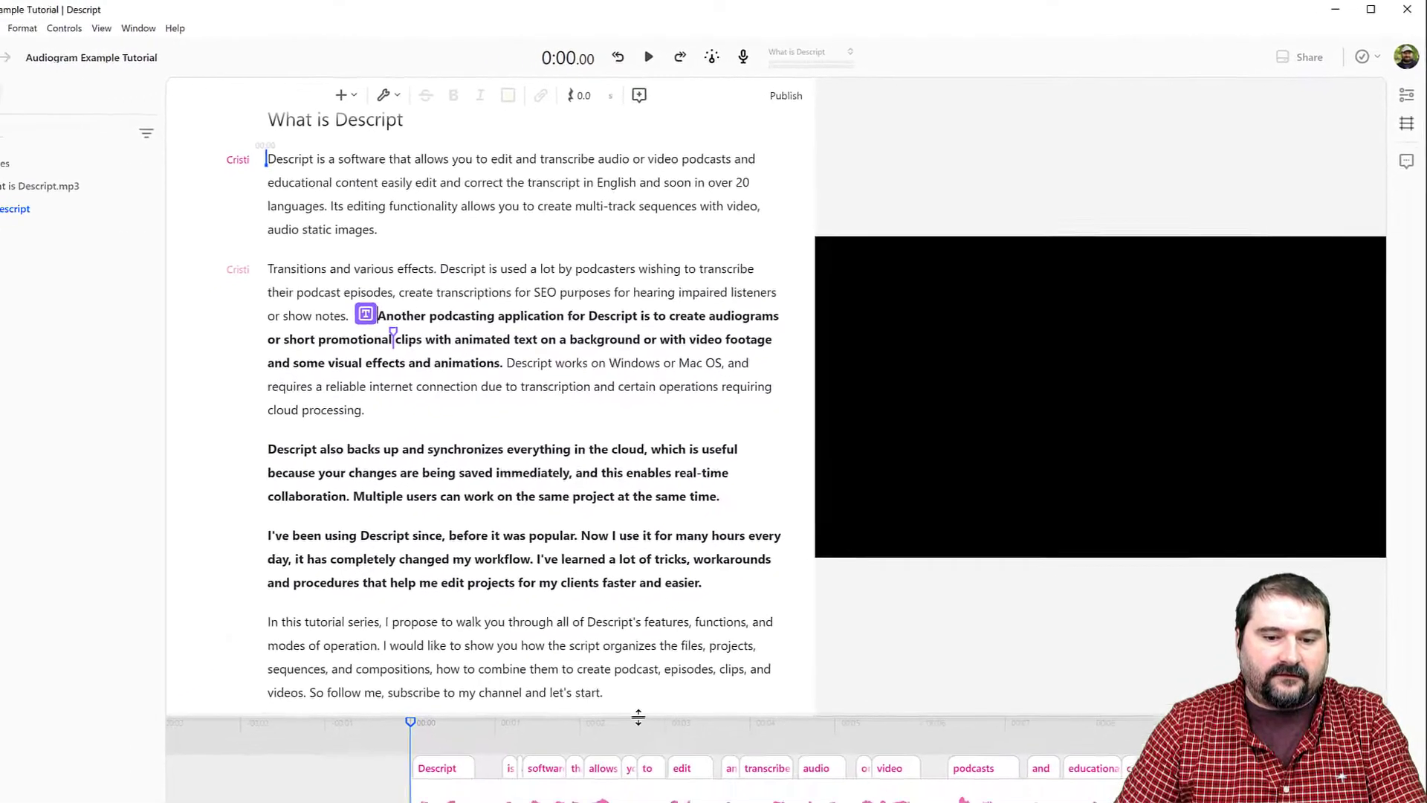
Step: Enlarge the timeline area and inspect the Fancy Captions clip together with its caption preview
left_click_drag(639, 717, 678, 563)
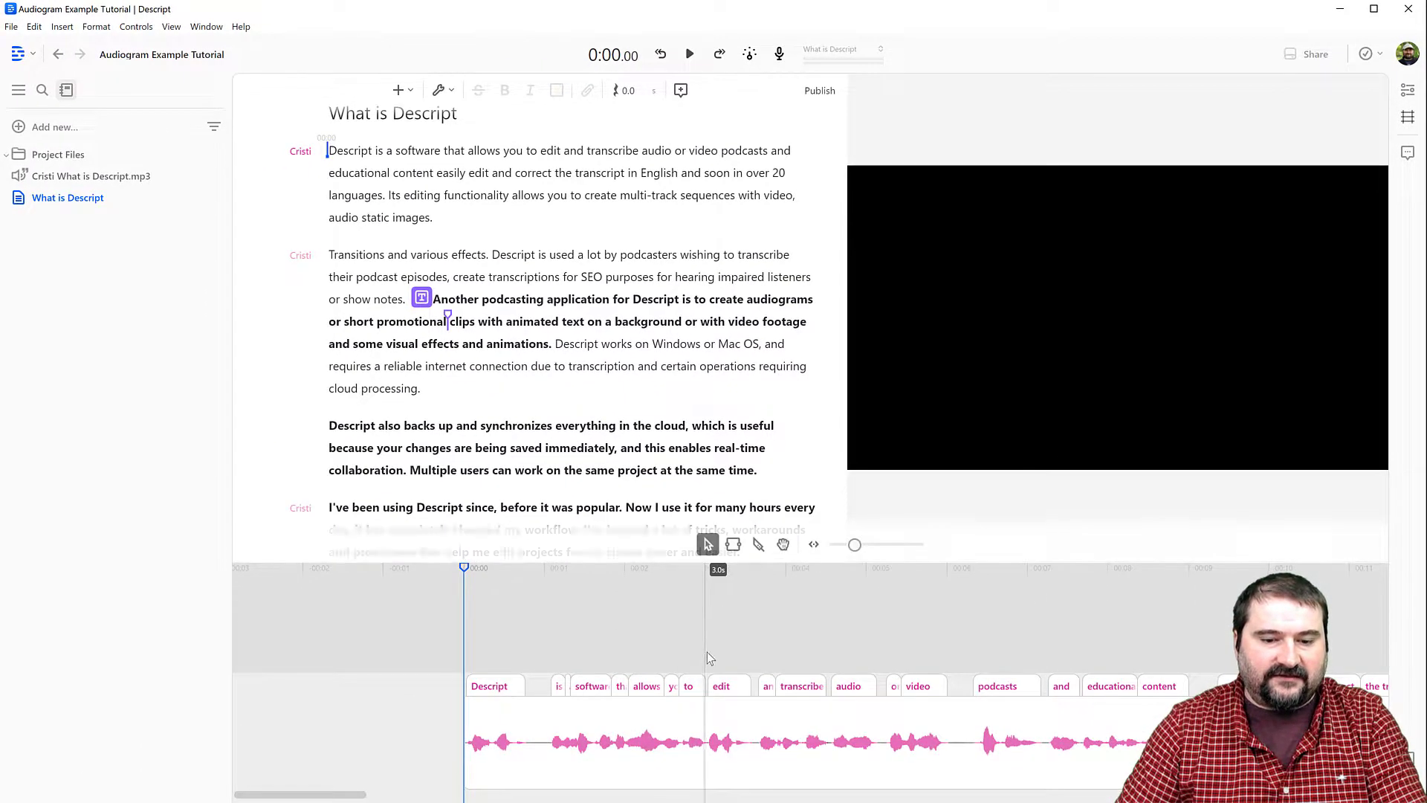
scroll(711, 658, "down", 5)
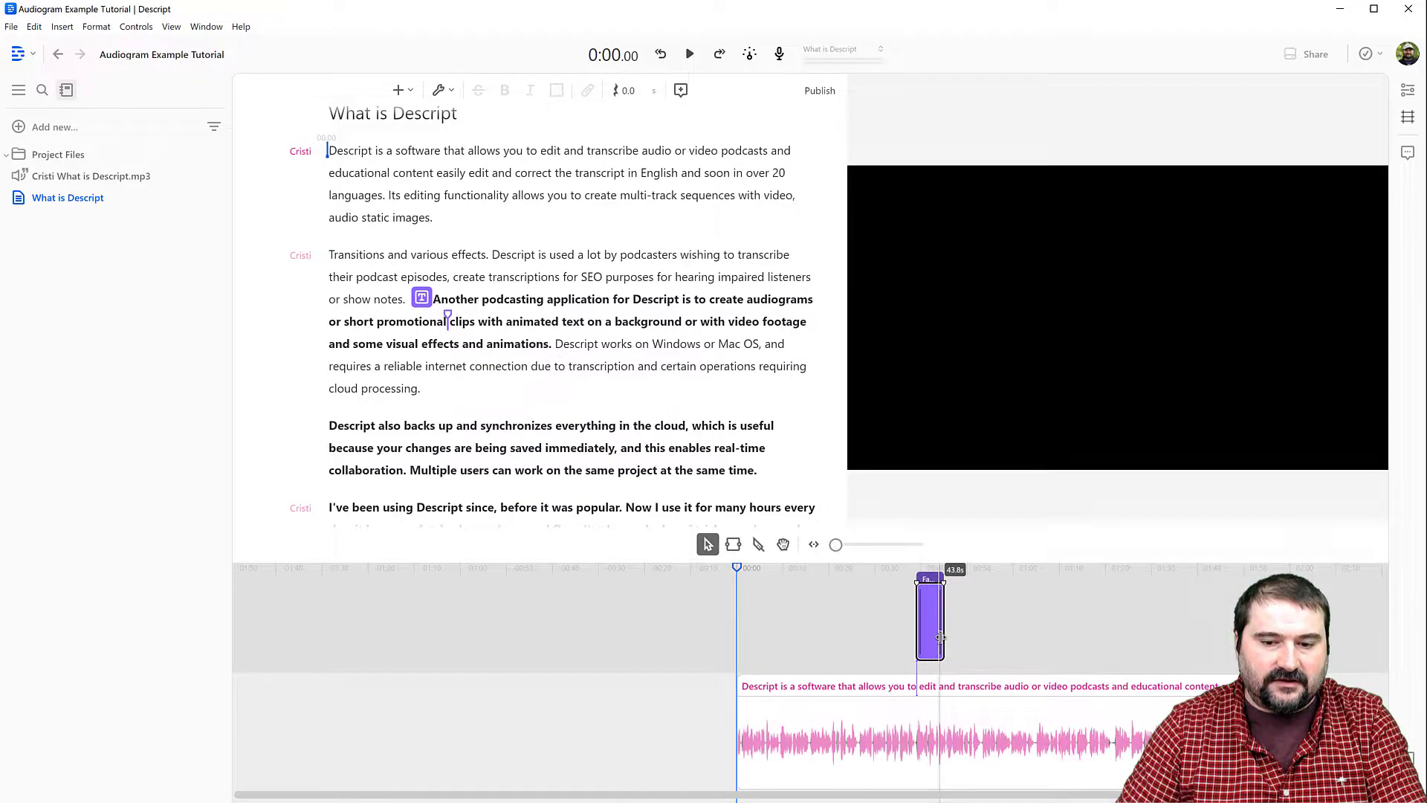
scroll(940, 643, "up", 10)
scroll(938, 636, "down", 5)
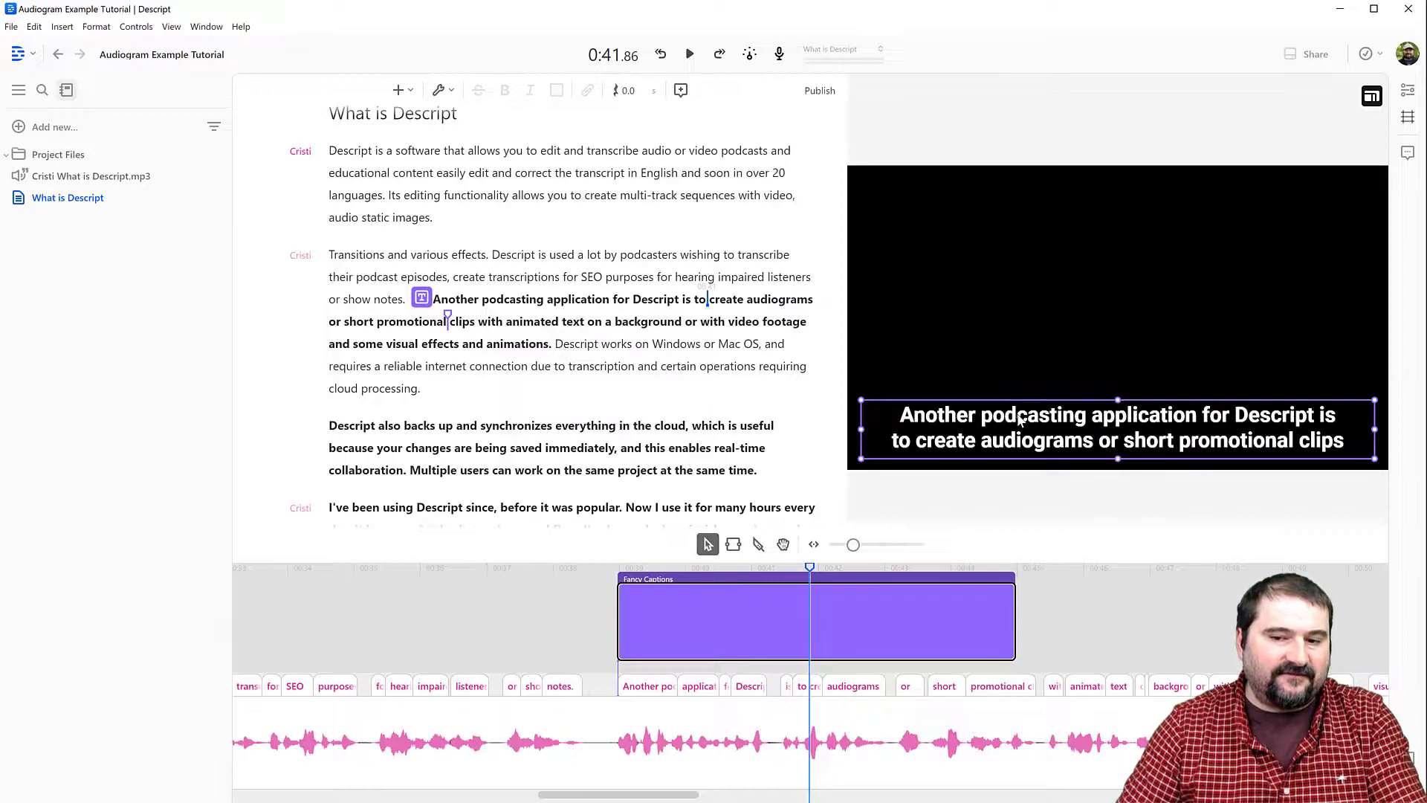
Step: Delete the Fancy Captions clip from the timeline and undo back to the script before its insertion
left_click(918, 614)
key("Delete")
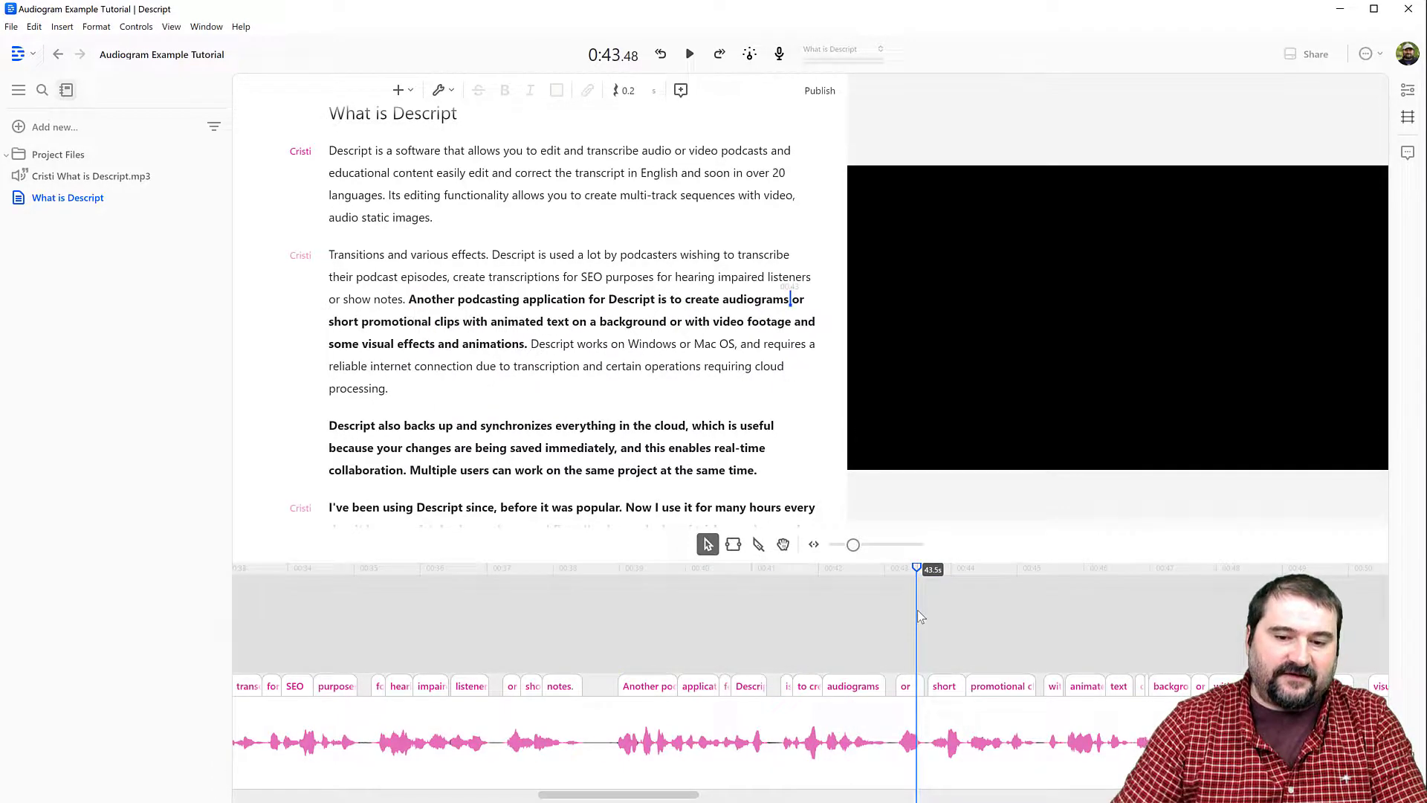
key("ctrl+z")
key("ctrl+z")
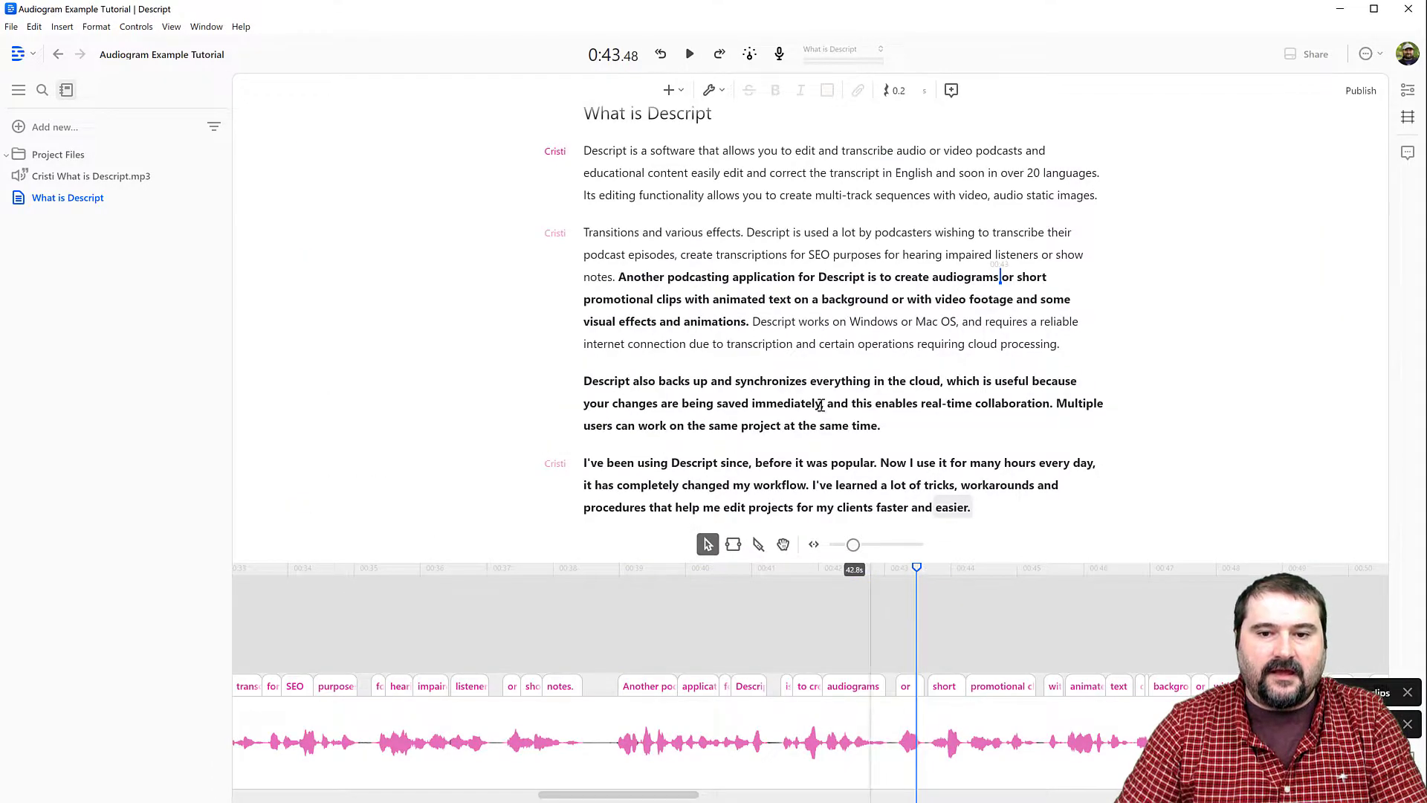
Step: Switch to File Explorer and try to bring the Audiogram Background 1 image from the Descript Tutorial 1 folder into the project files
scroll(818, 390, "down", 2)
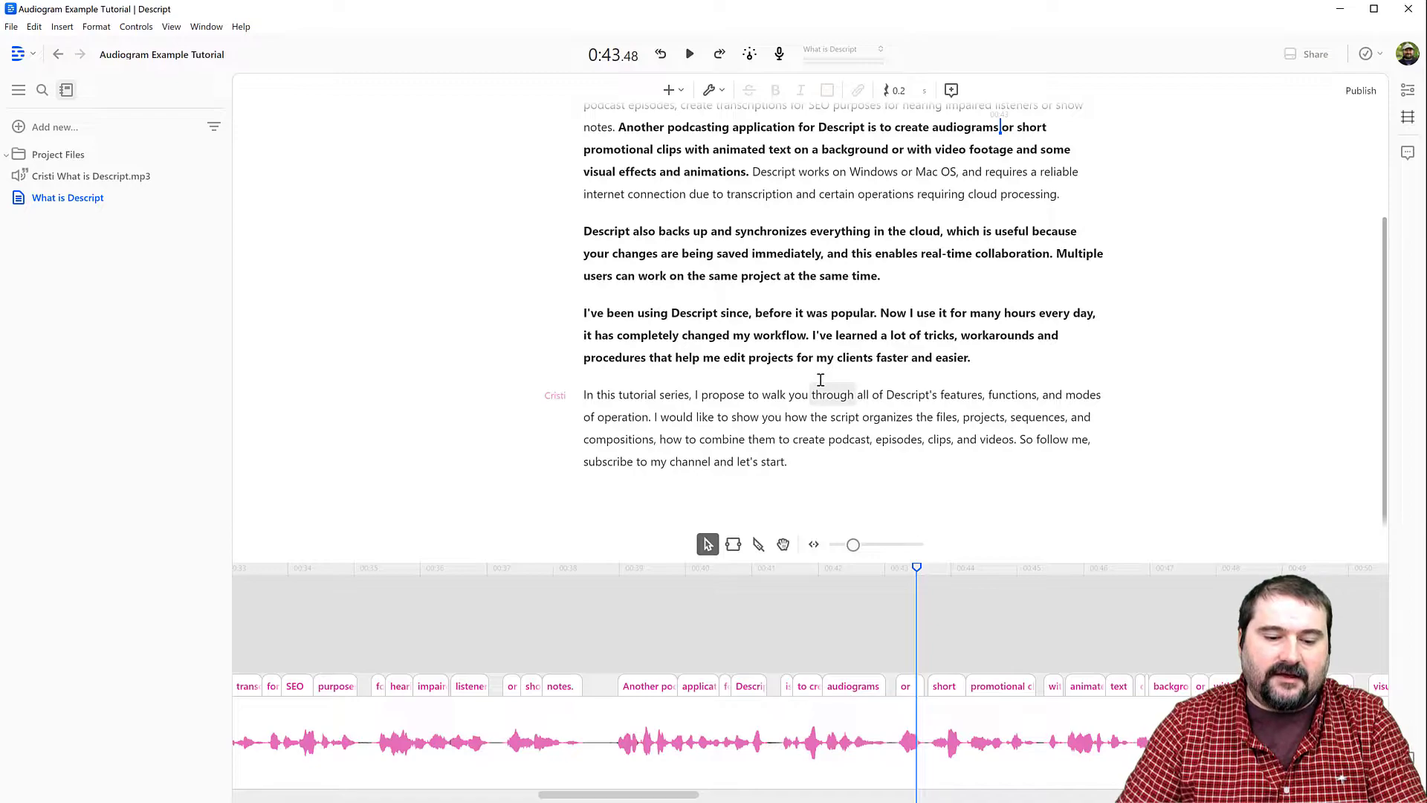
key("alt+Tab")
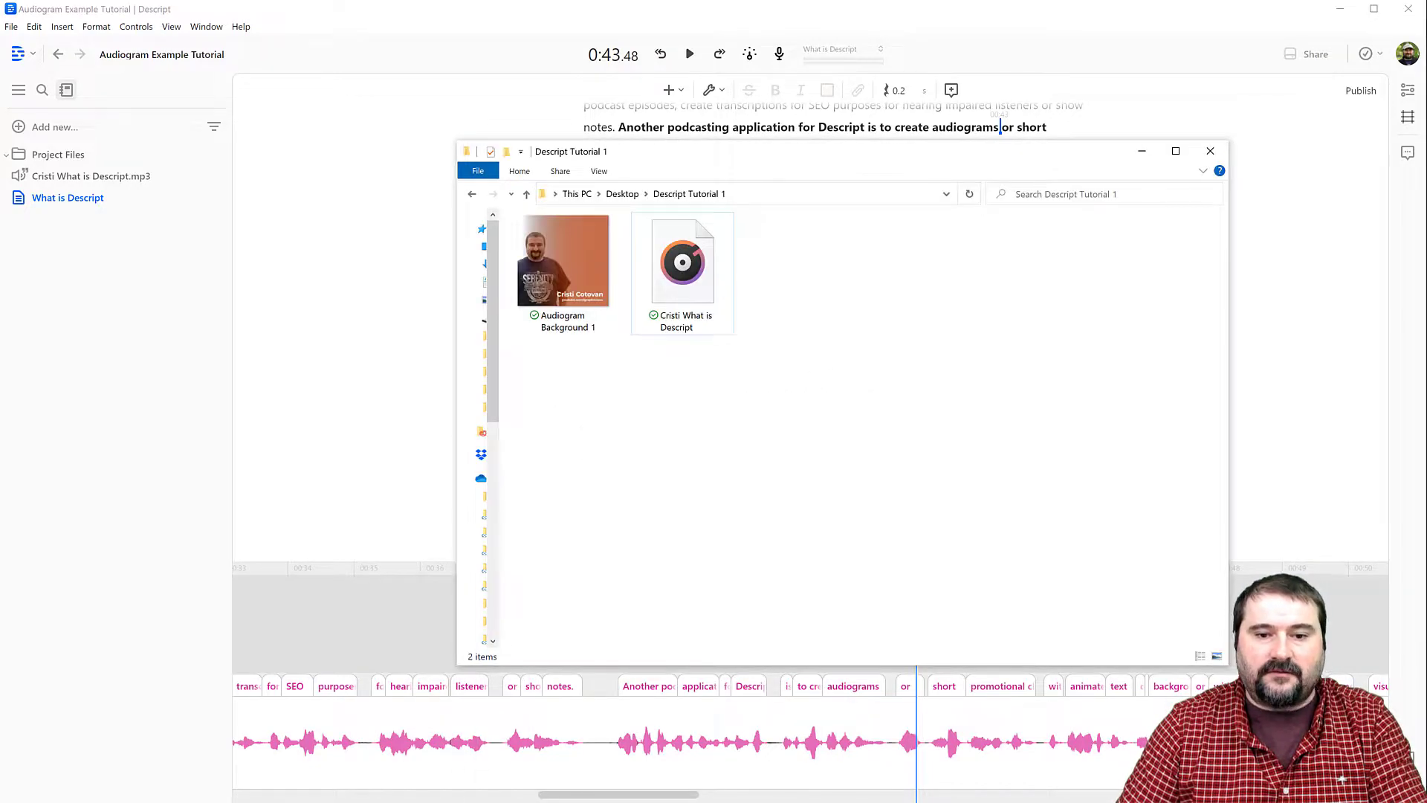
left_click(529, 265)
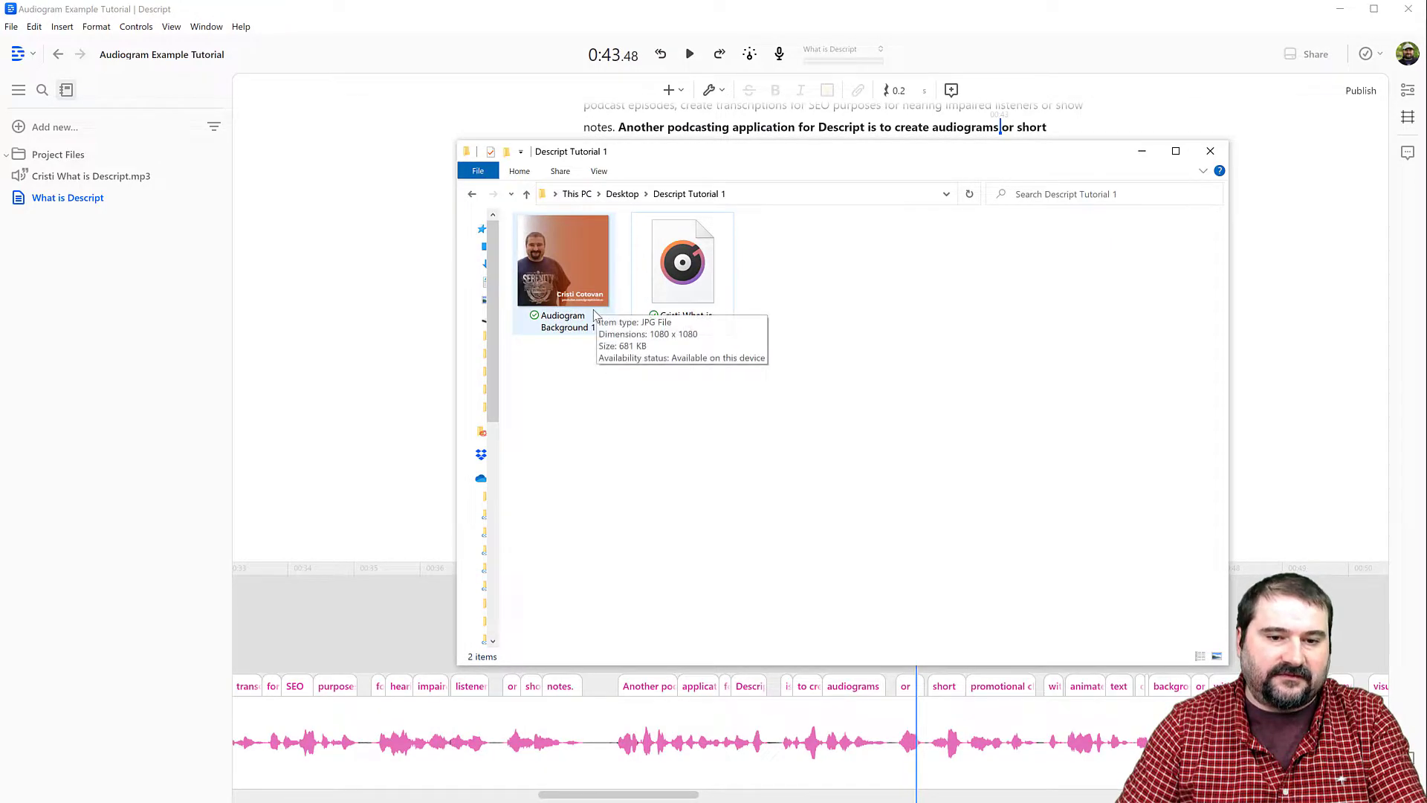
left_click(606, 385)
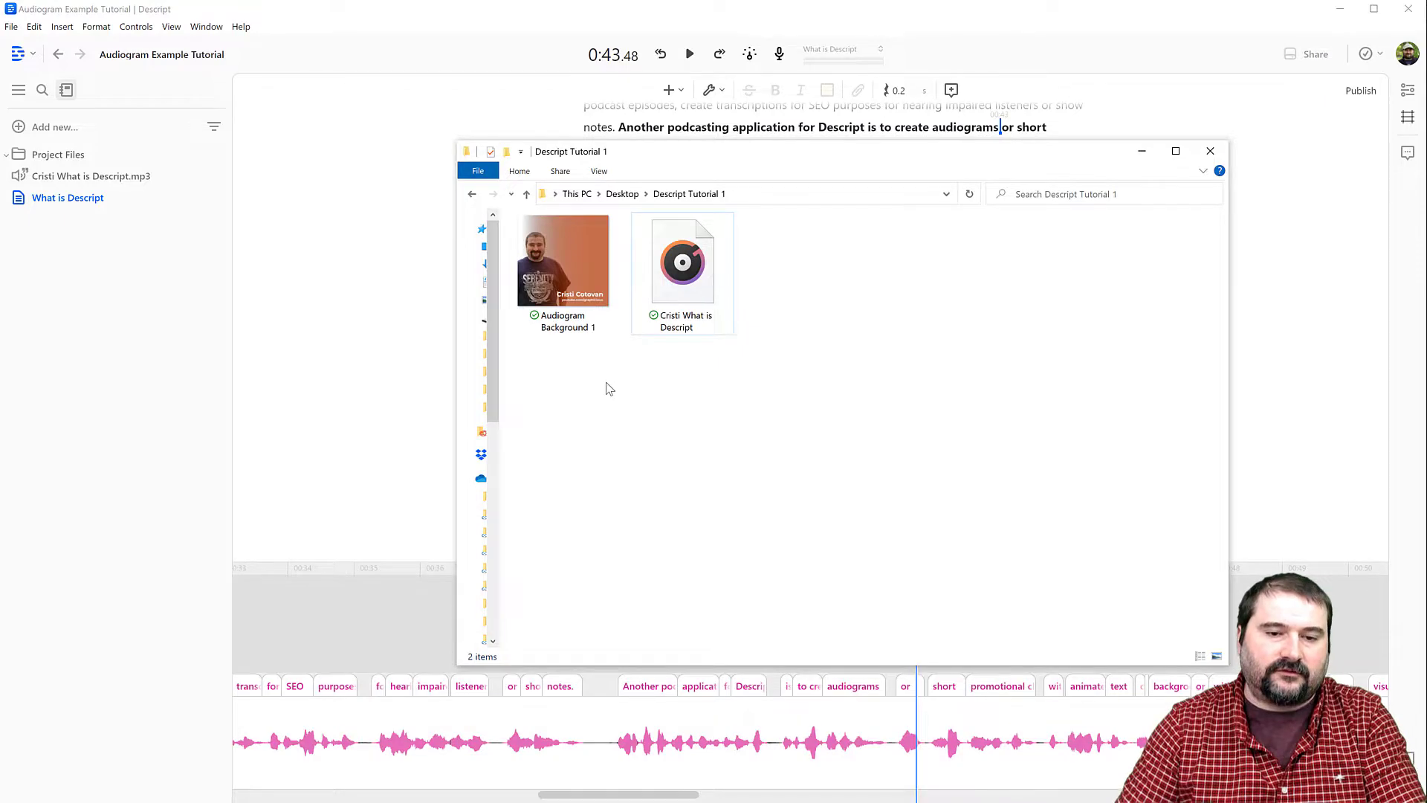
left_click_drag(573, 270, 100, 275)
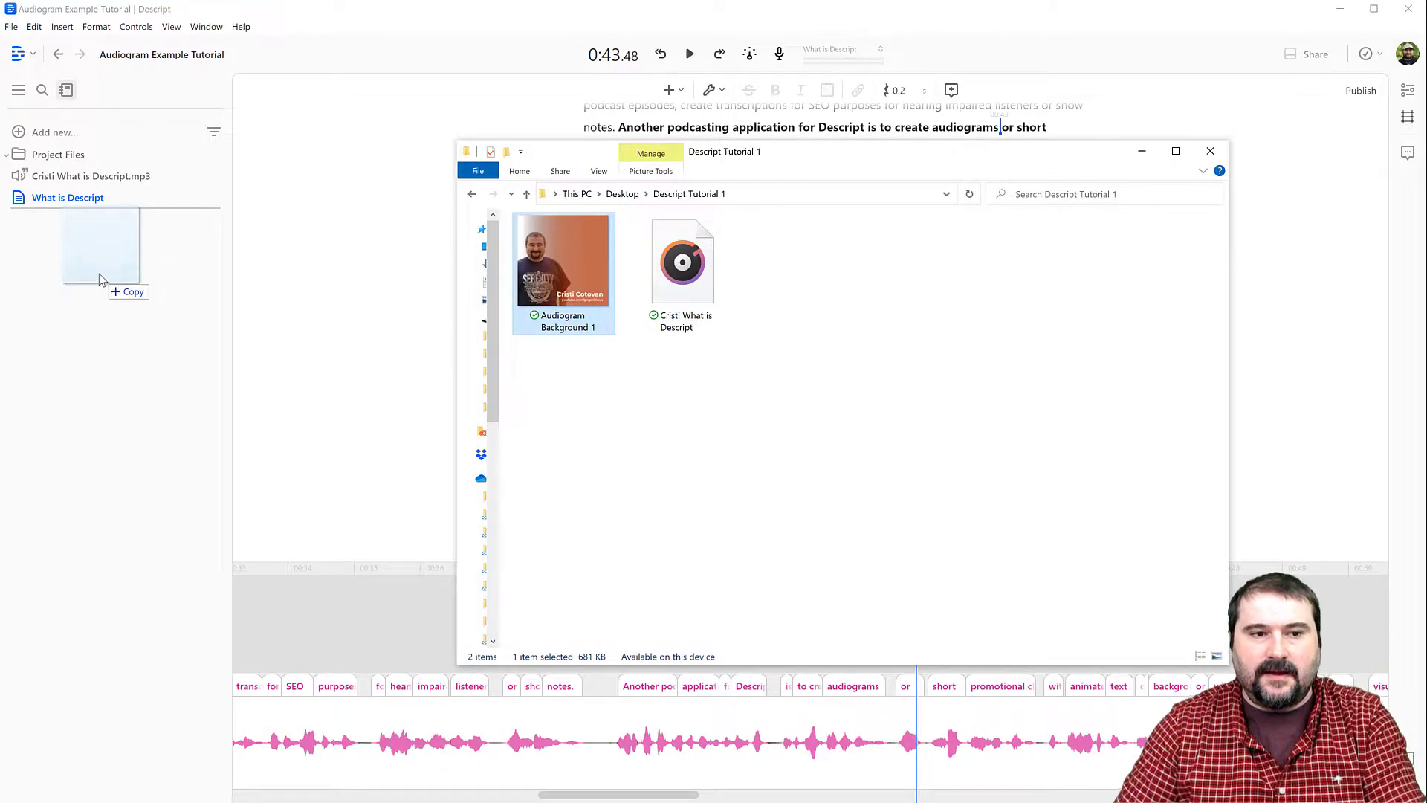
left_click_drag(99, 273, 596, 270)
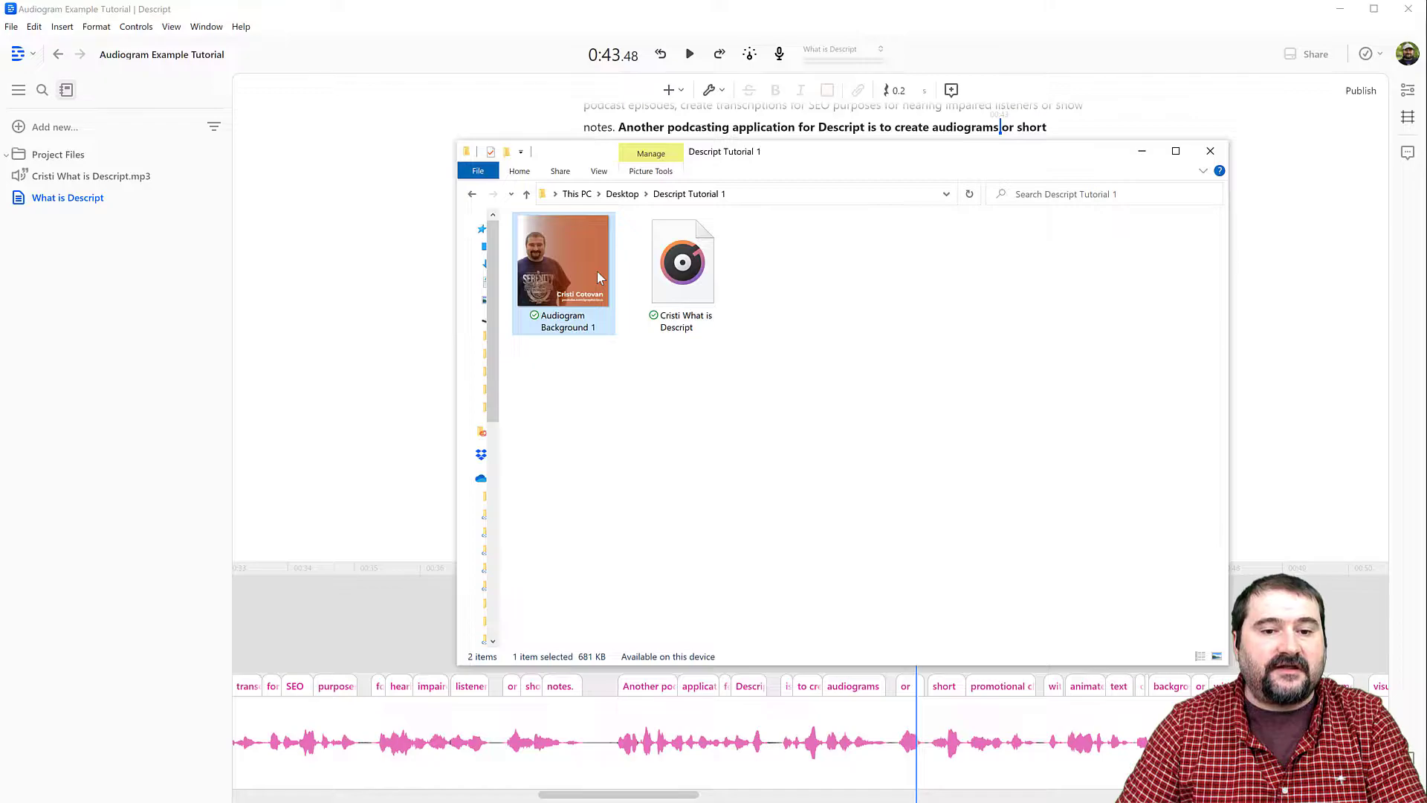
Step: Import the Audiogram Background 1 image from the Descript Tutorial 1 folder into the project files and open it for preview
left_click(291, 47)
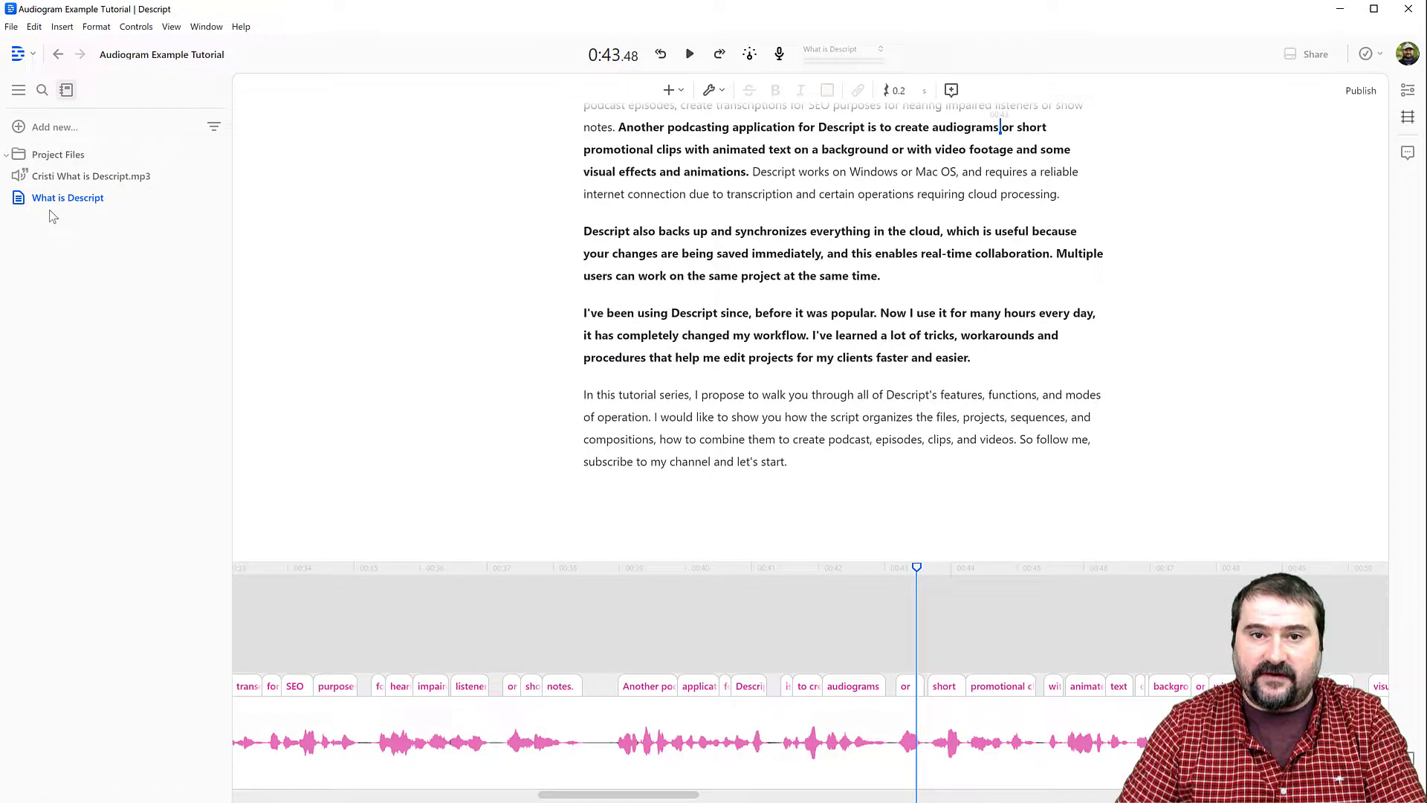
left_click(460, 801)
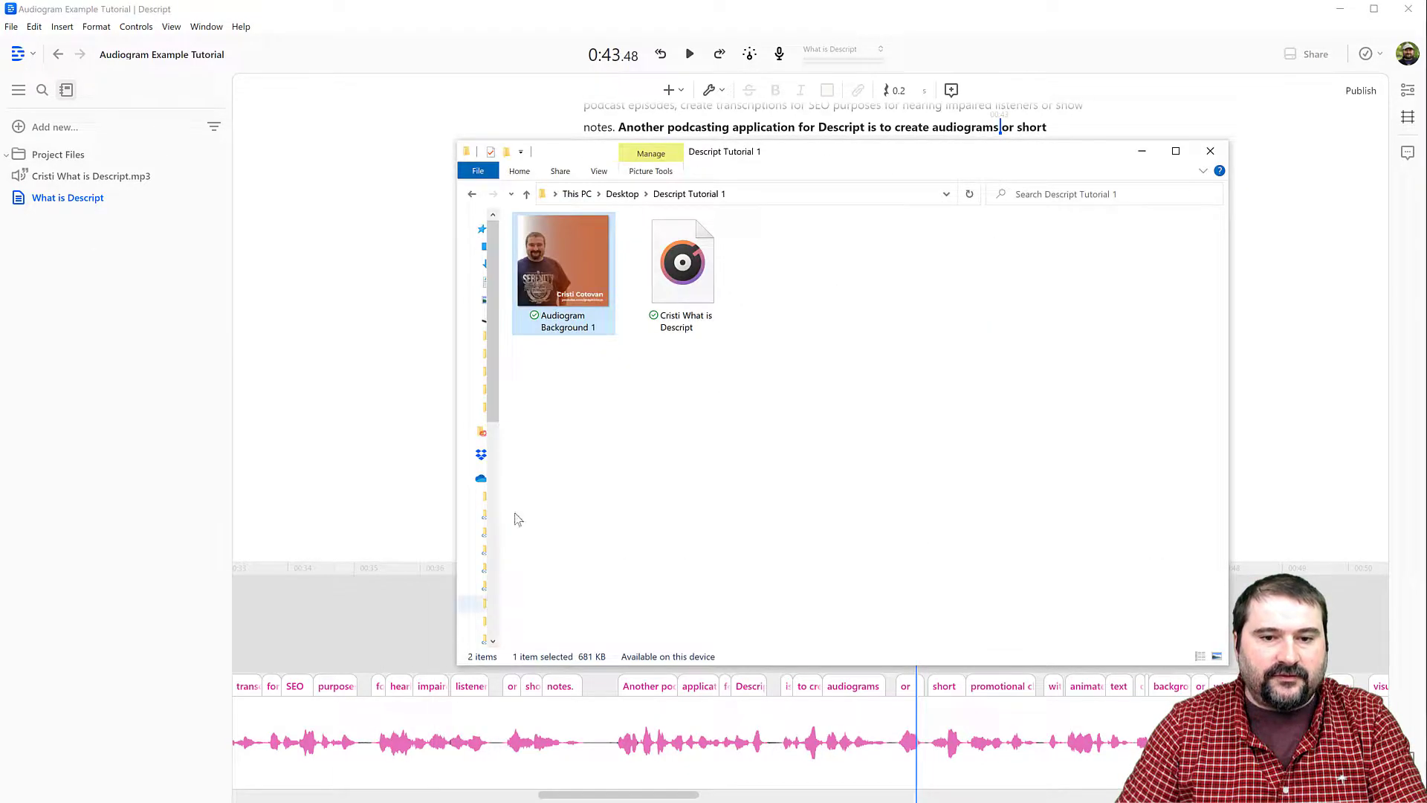
left_click_drag(567, 288, 111, 266)
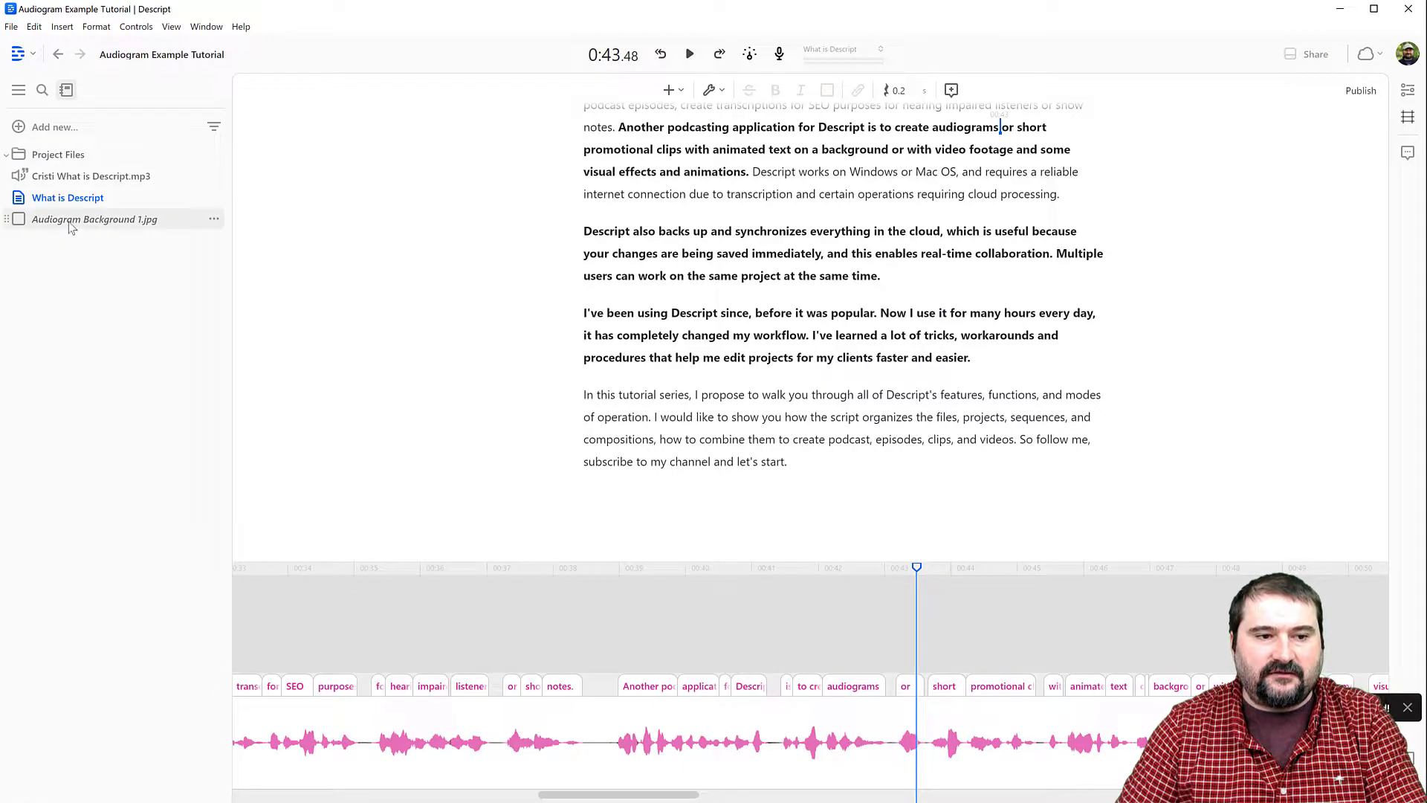
left_click(71, 221)
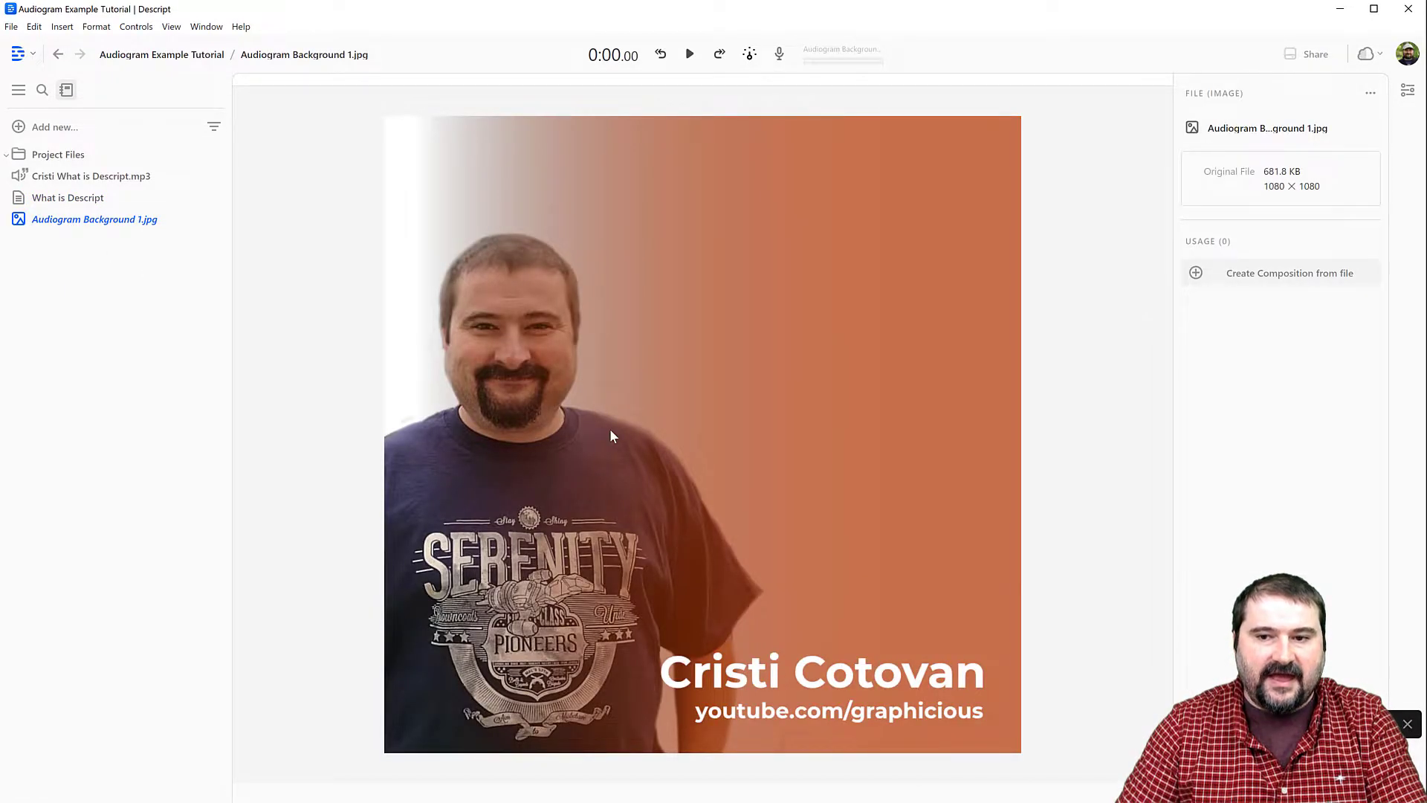
Step: Clip the bold "Another podcasting application" passage of What is Descript to a new composition and open that composition
left_click(81, 199)
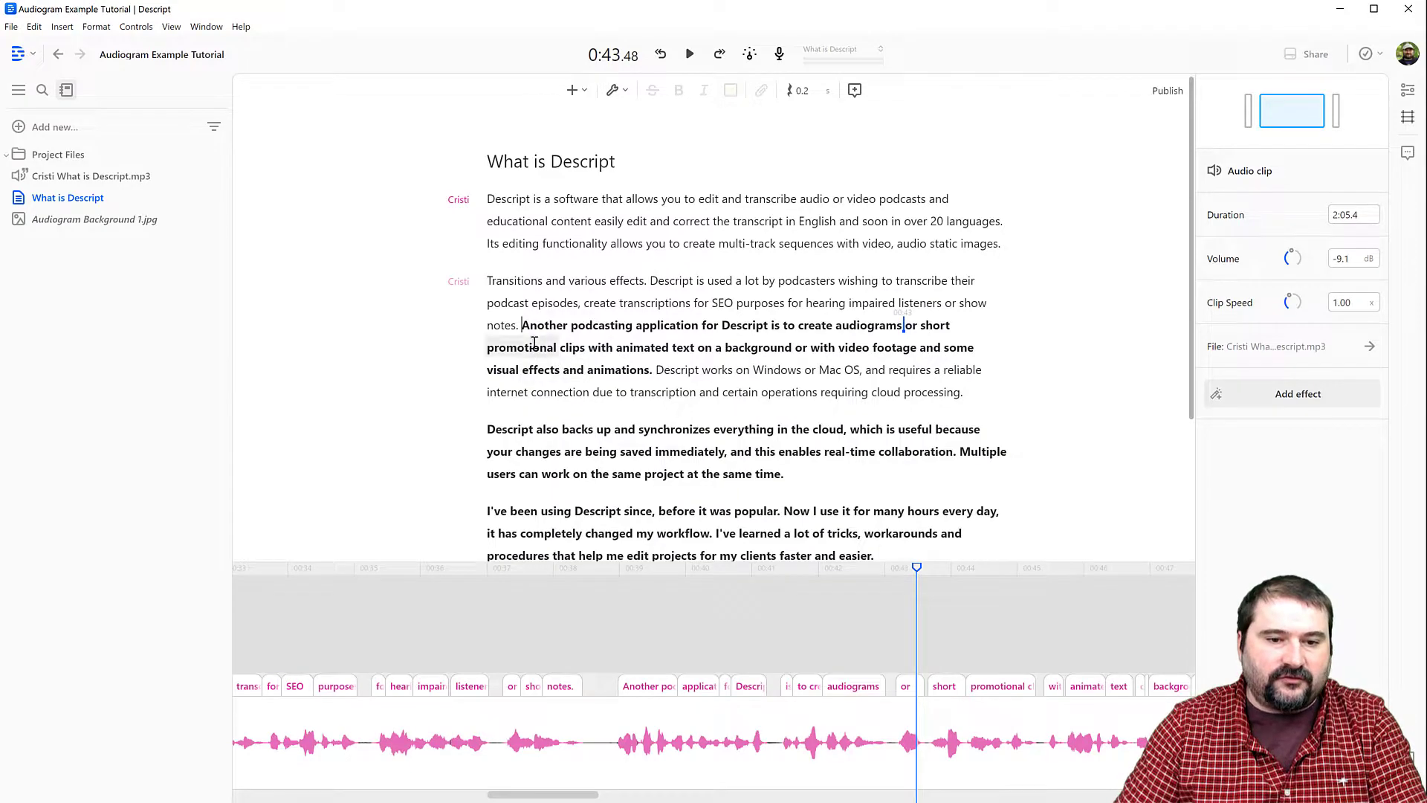
left_click_drag(525, 328, 653, 373)
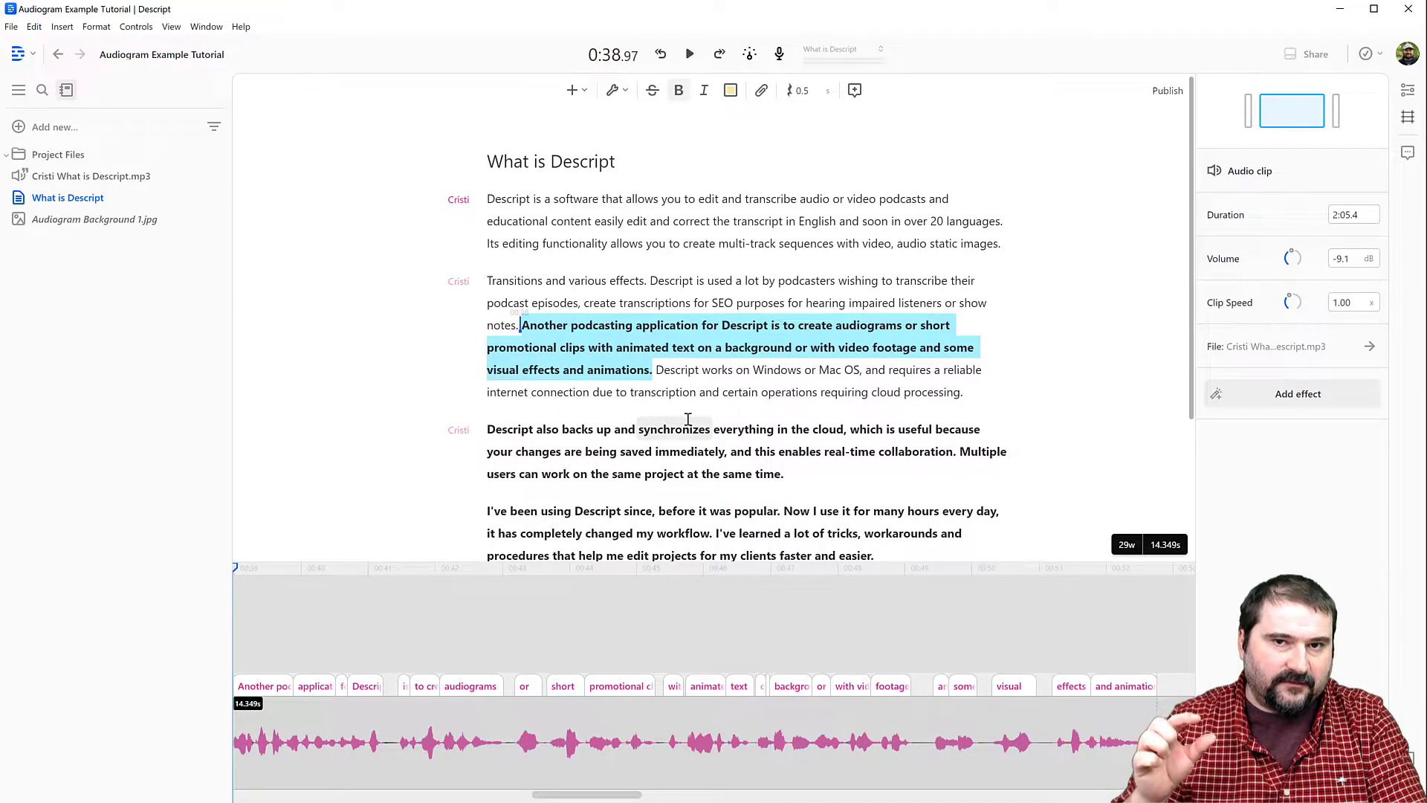
right_click(629, 346)
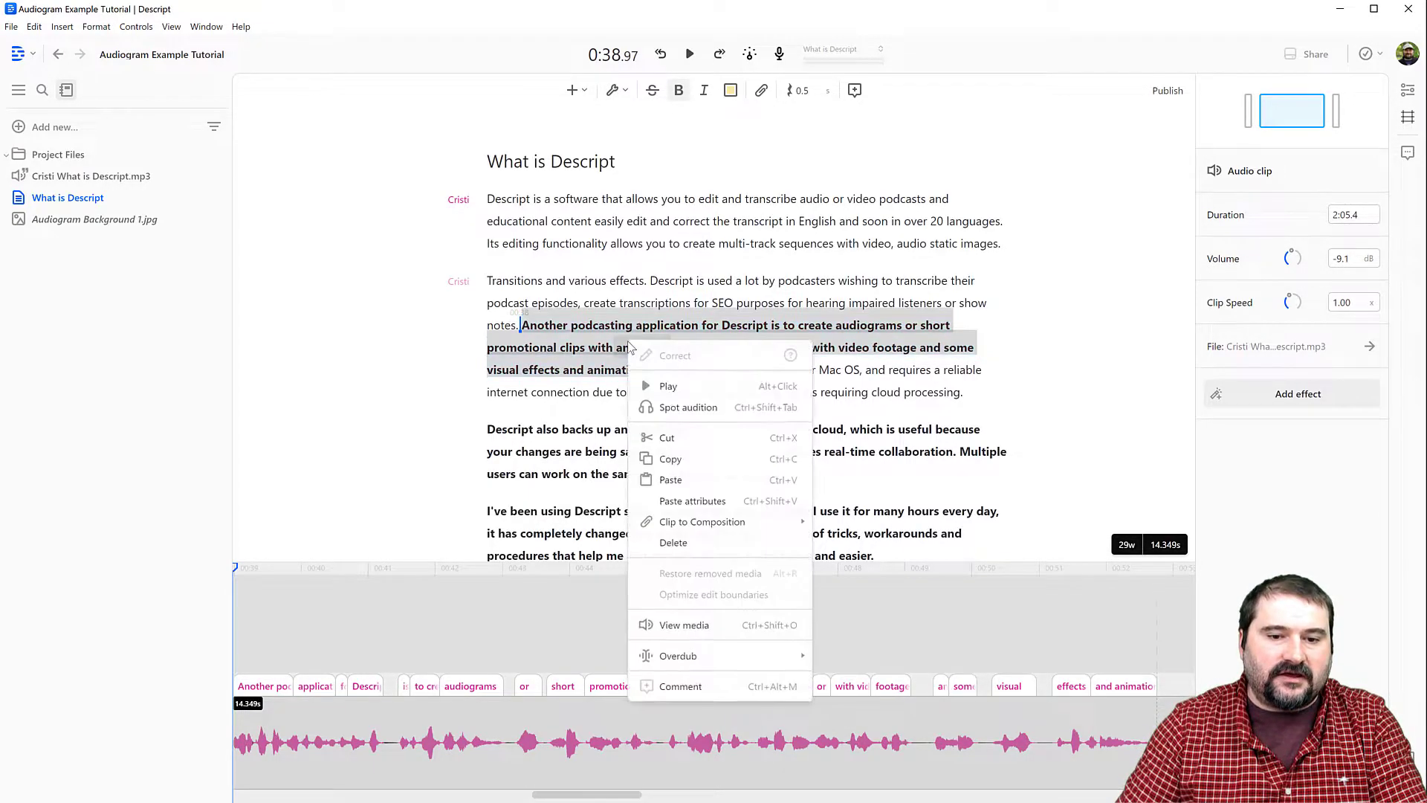
mouse_move(673, 522)
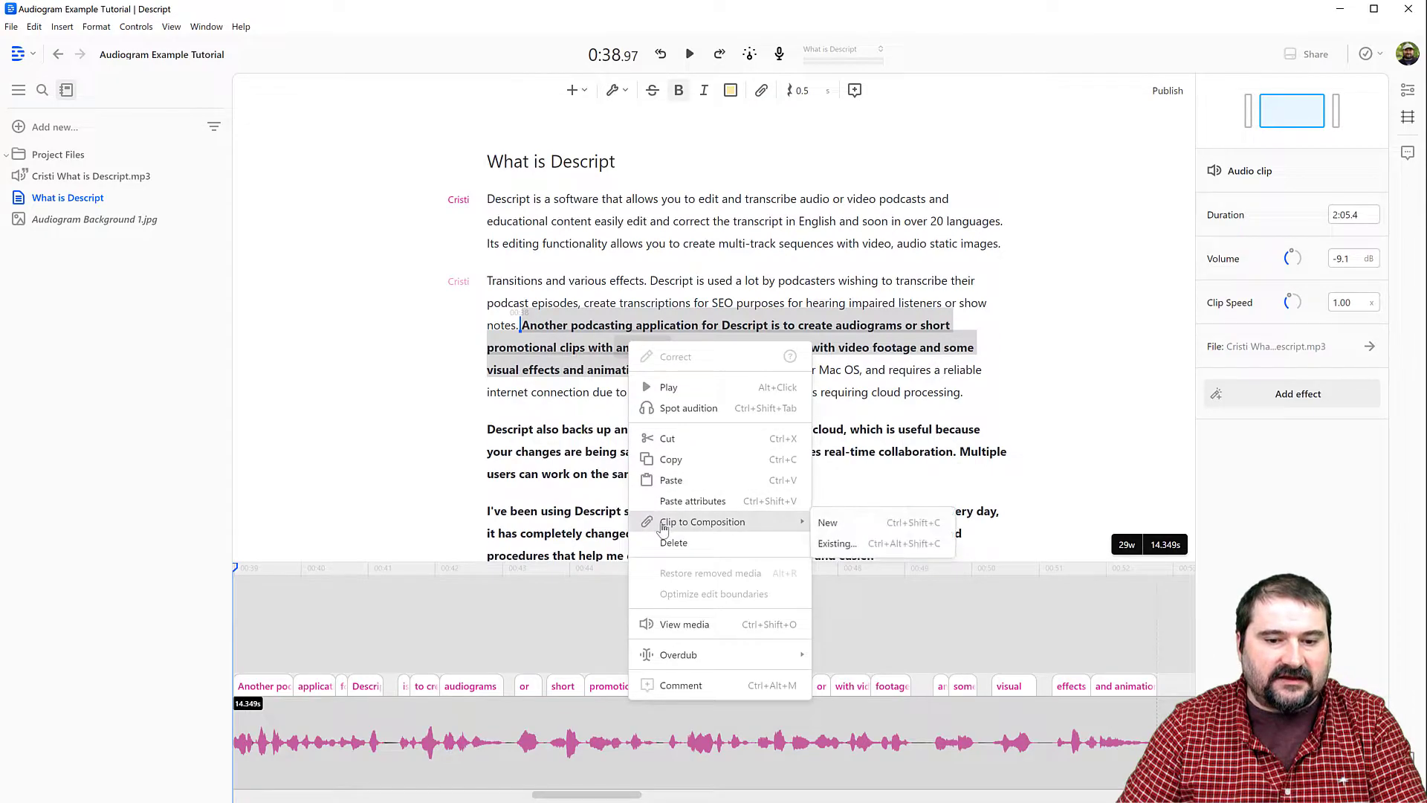
left_click(827, 524)
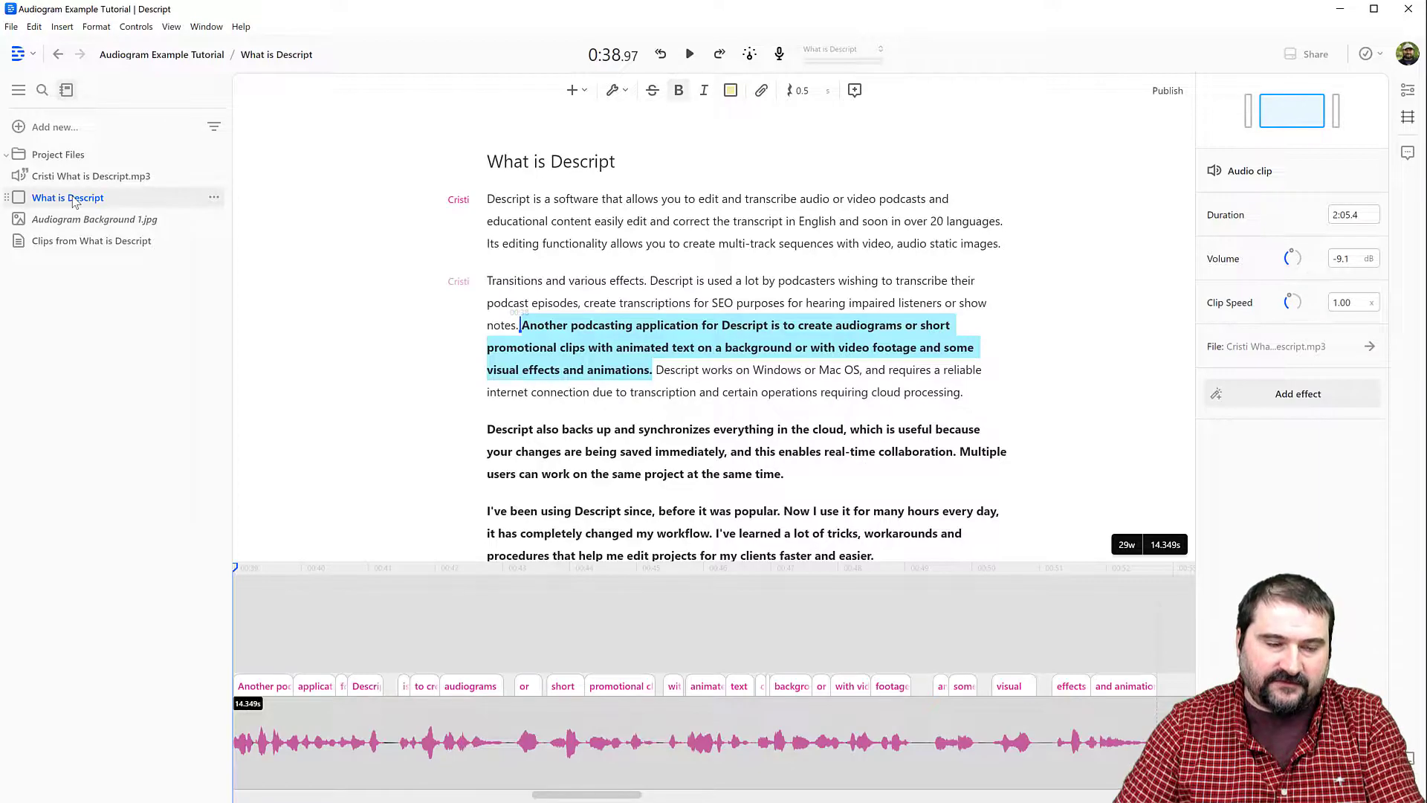
left_click(70, 240)
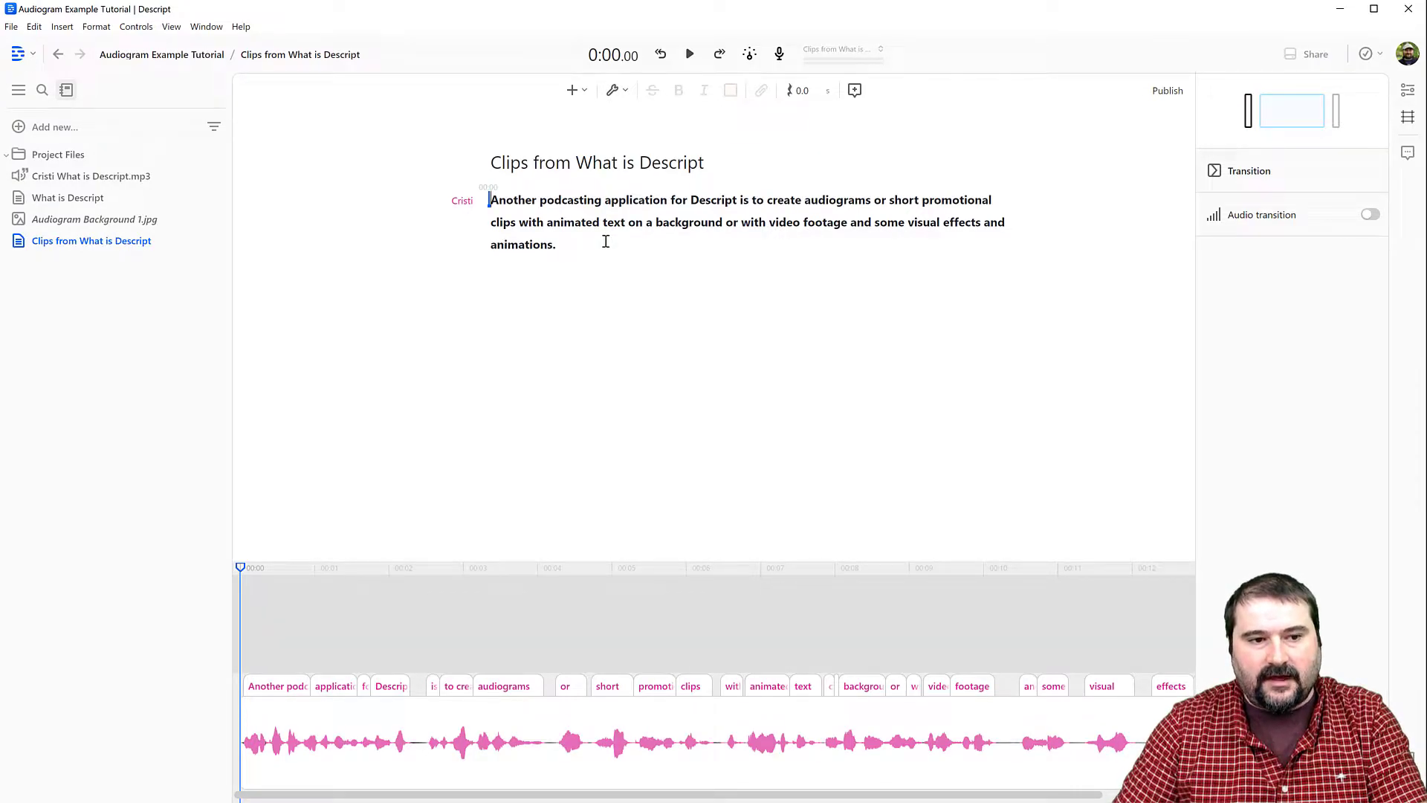
Step: Clip the bold "Descript also backs up" paragraph of What is Descript to another new composition and open it
left_click(67, 197)
left_click_drag(494, 242, 750, 271)
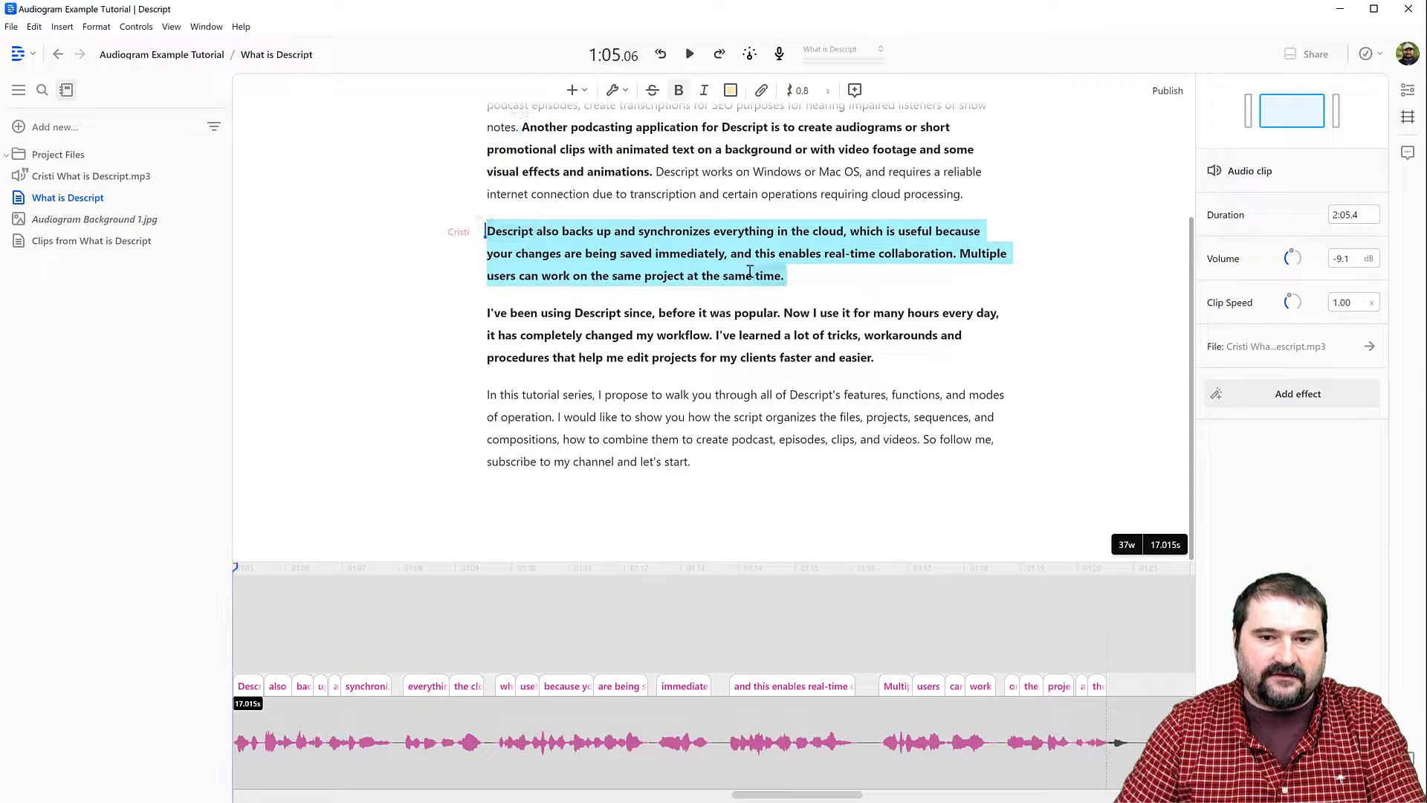
right_click(727, 268)
left_click(823, 437)
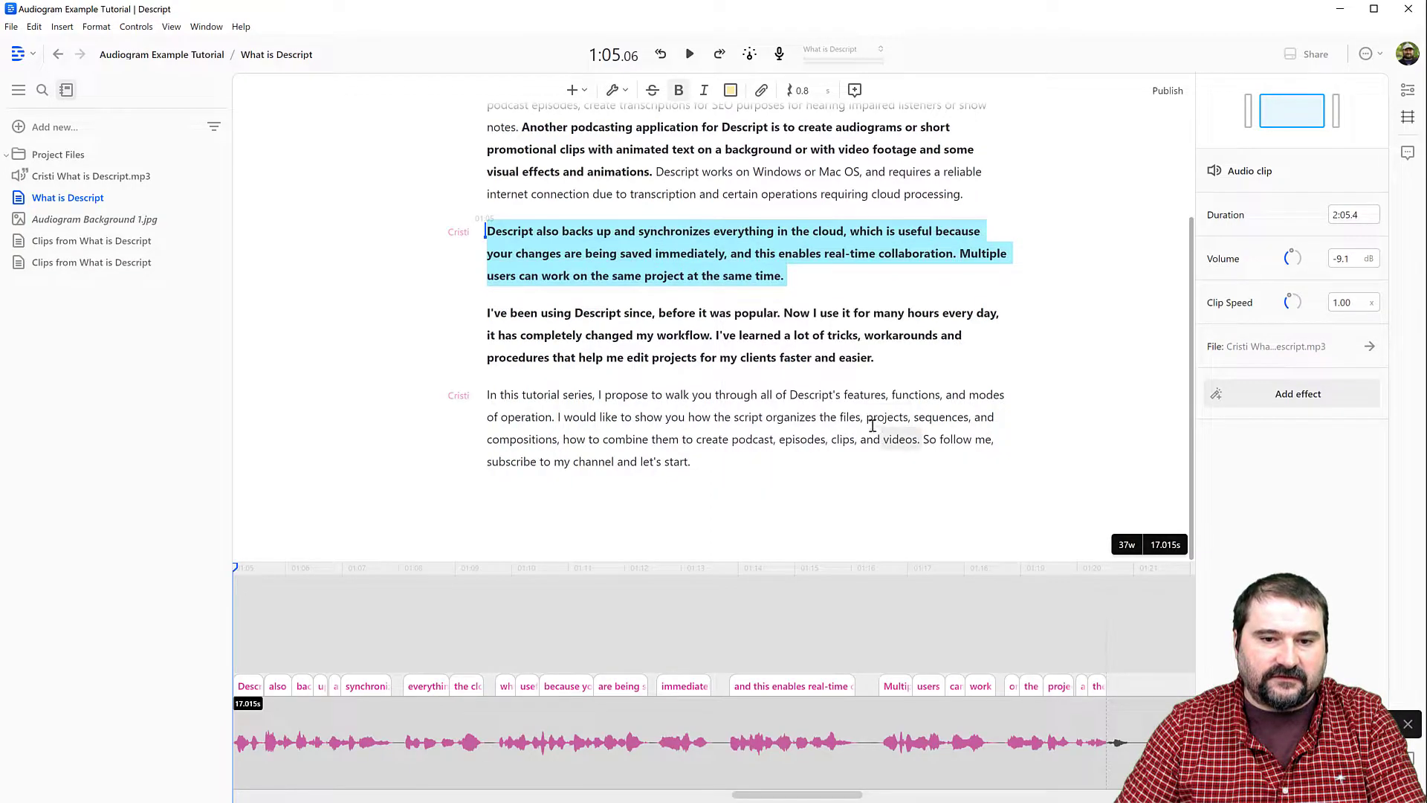
left_click(67, 261)
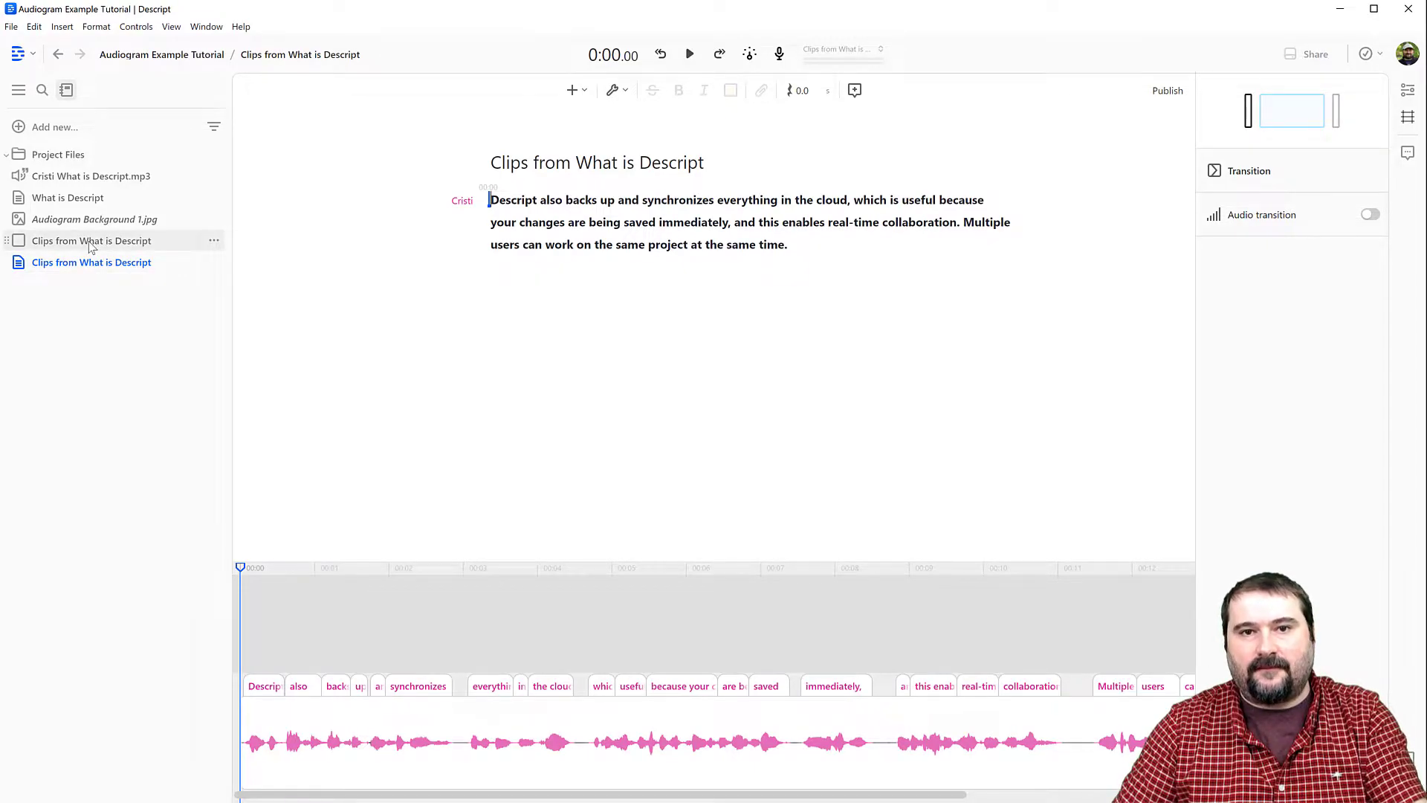
Step: Place Audiogram Background 1.jpg at the start of the "Another podcasting application" clip composition and open its video settings
left_click(90, 242)
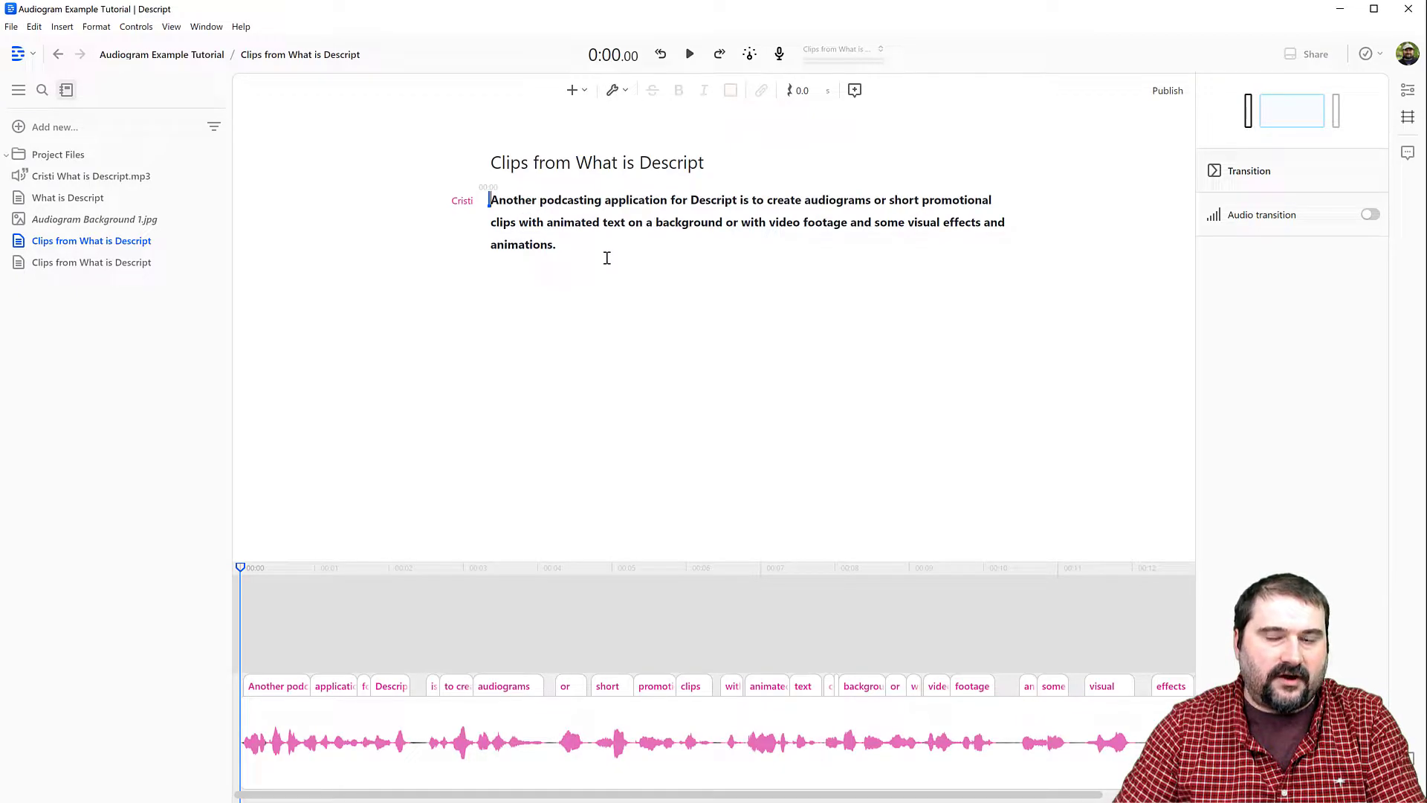
left_click(1407, 90)
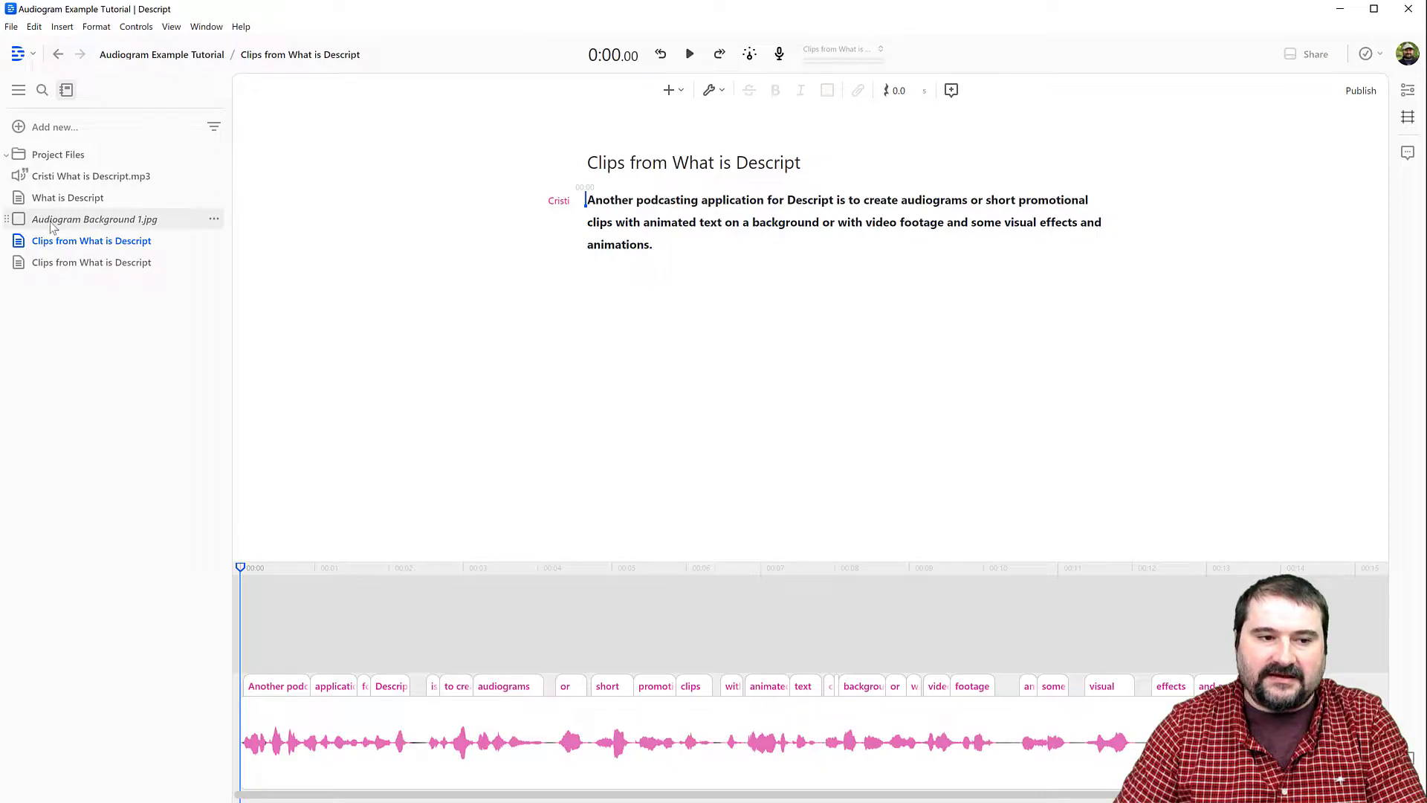
mouse_move(48, 220)
left_mouse_down()
mouse_move(215, 233)
mouse_move(590, 210)
left_mouse_up()
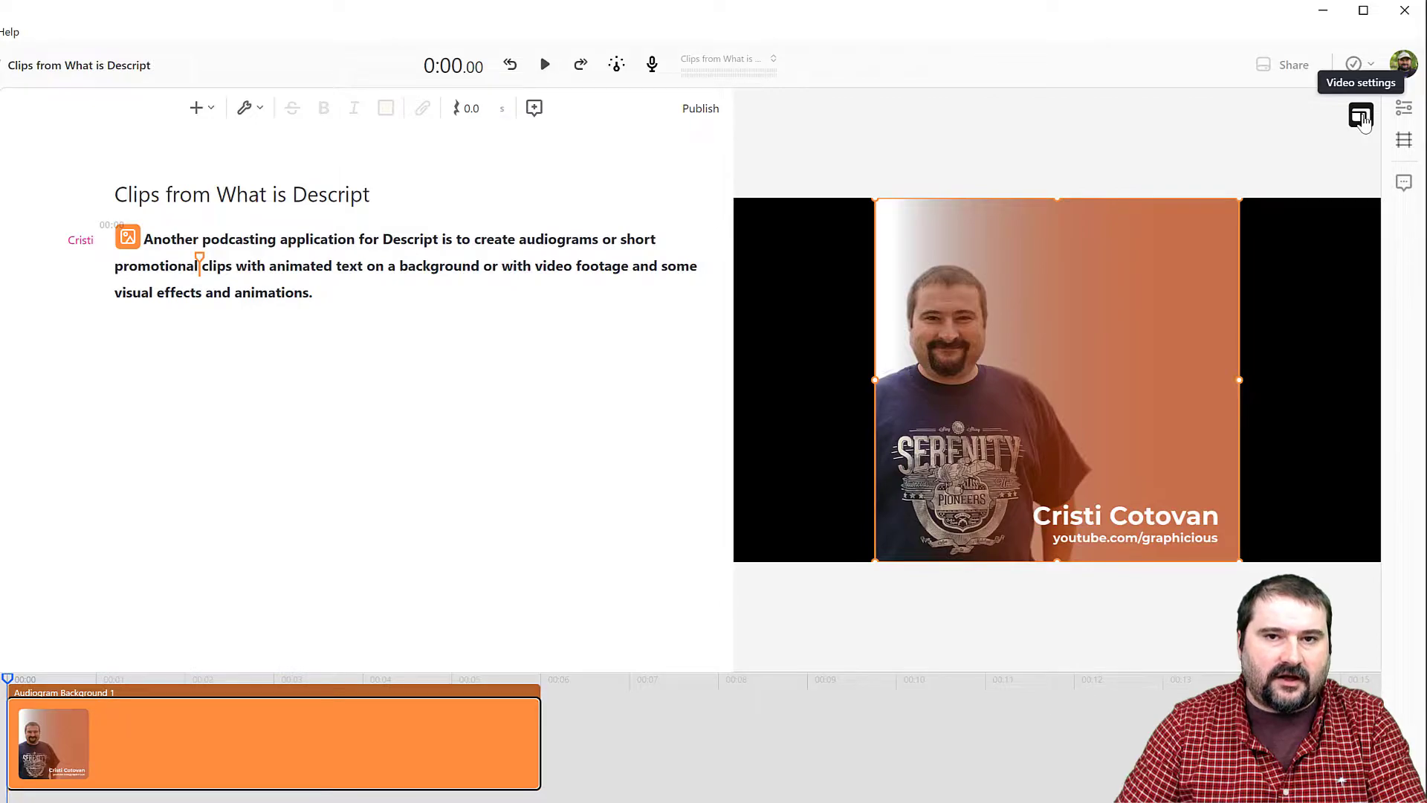
left_click(1362, 117)
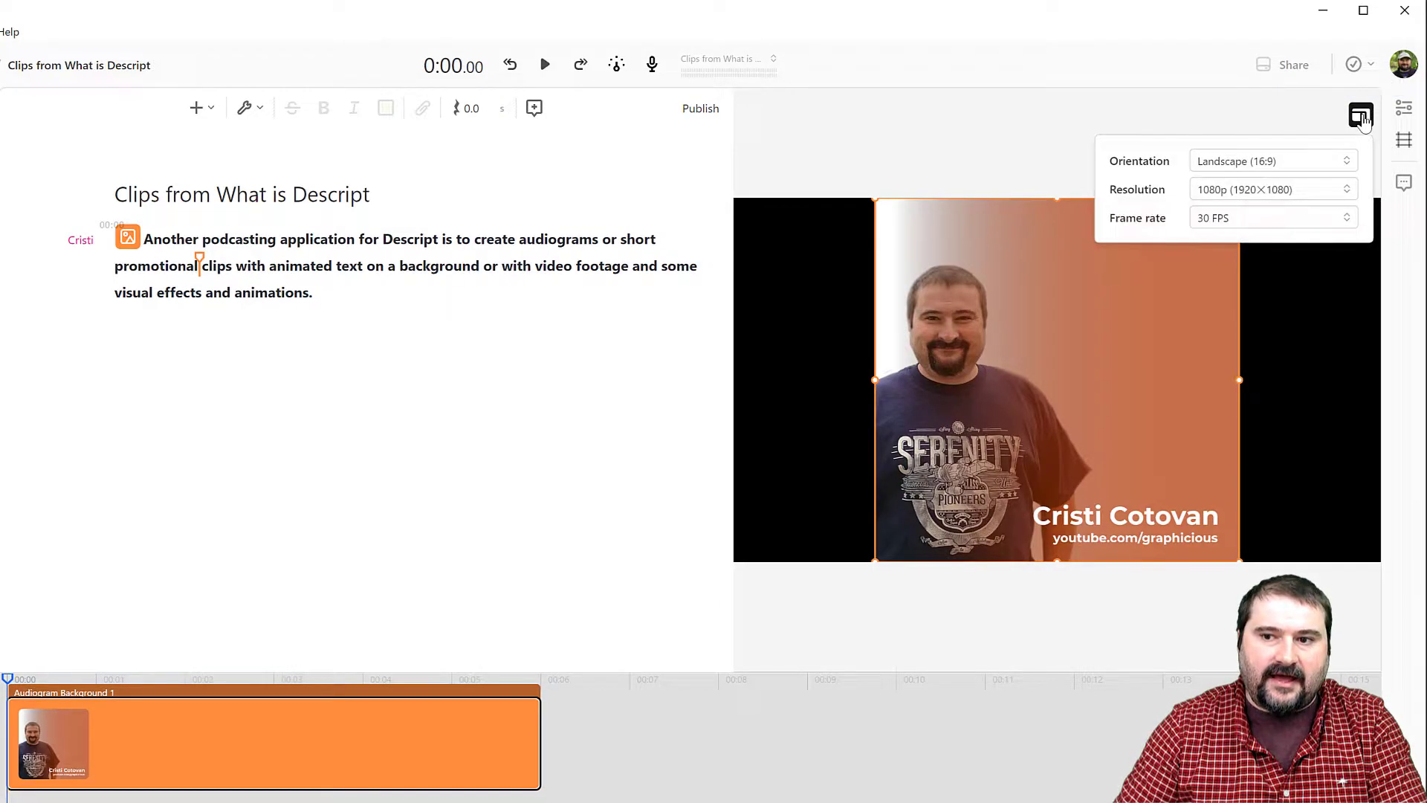
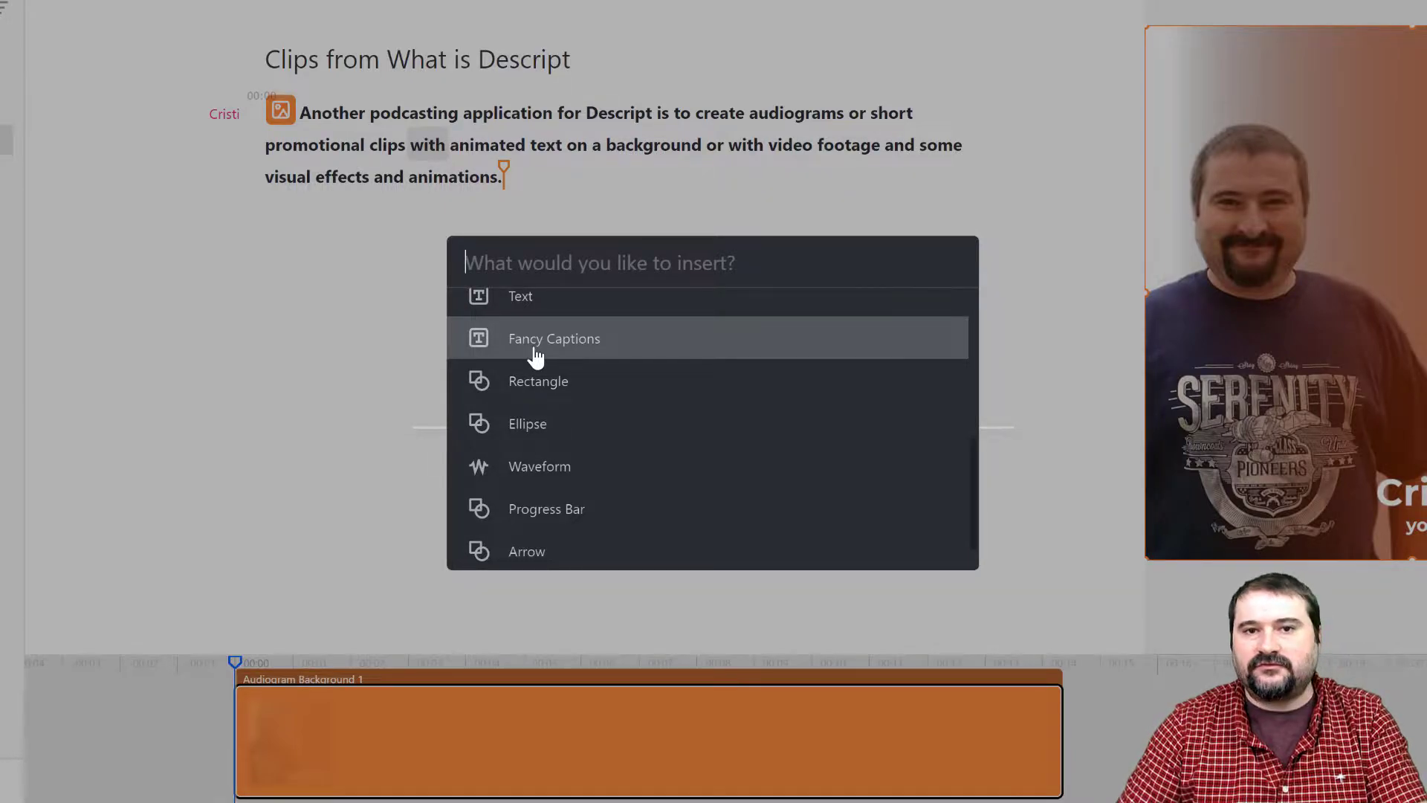
Step: Insert Fancy Captions at the start of the clip and extend them to the end of the audio
left_click(535, 350)
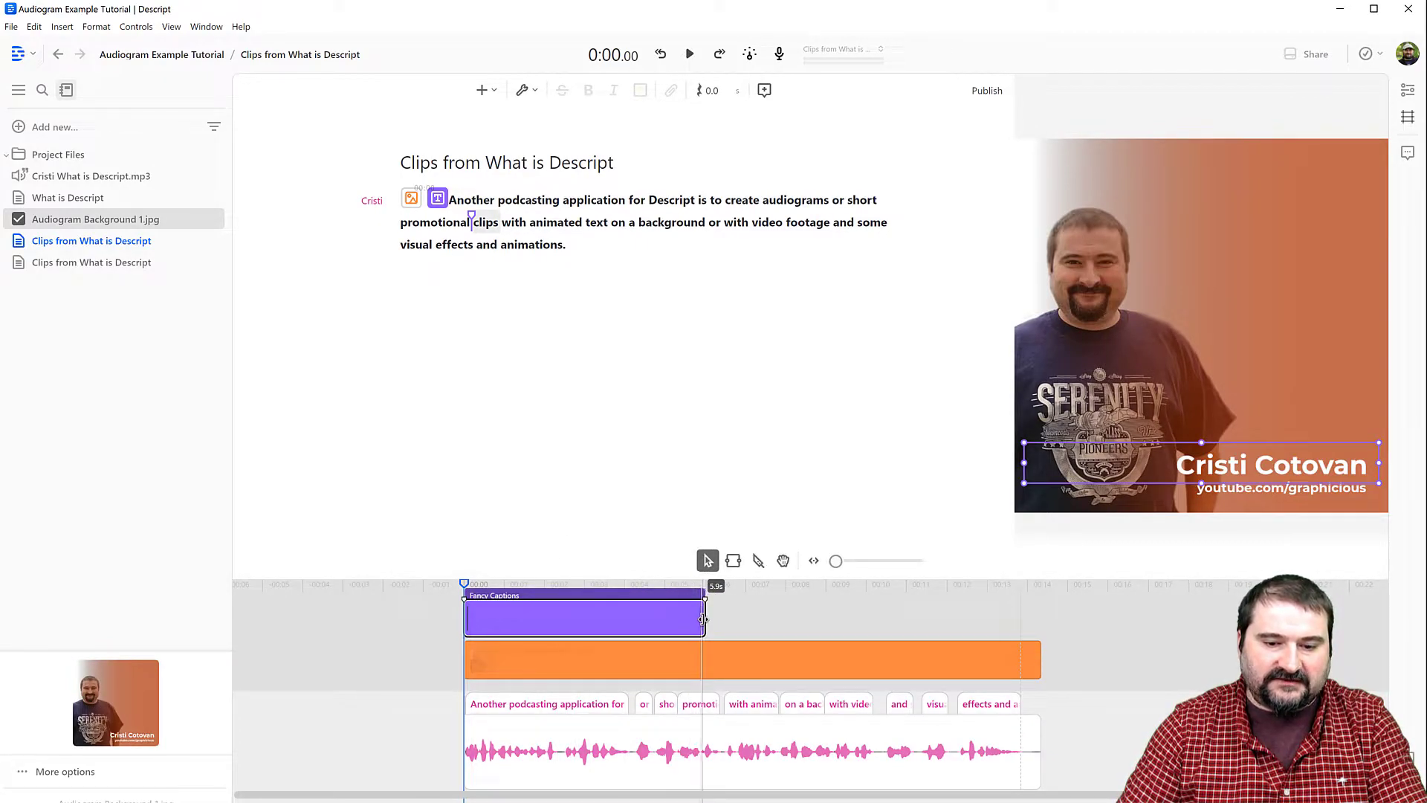
left_click_drag(693, 622, 1041, 626)
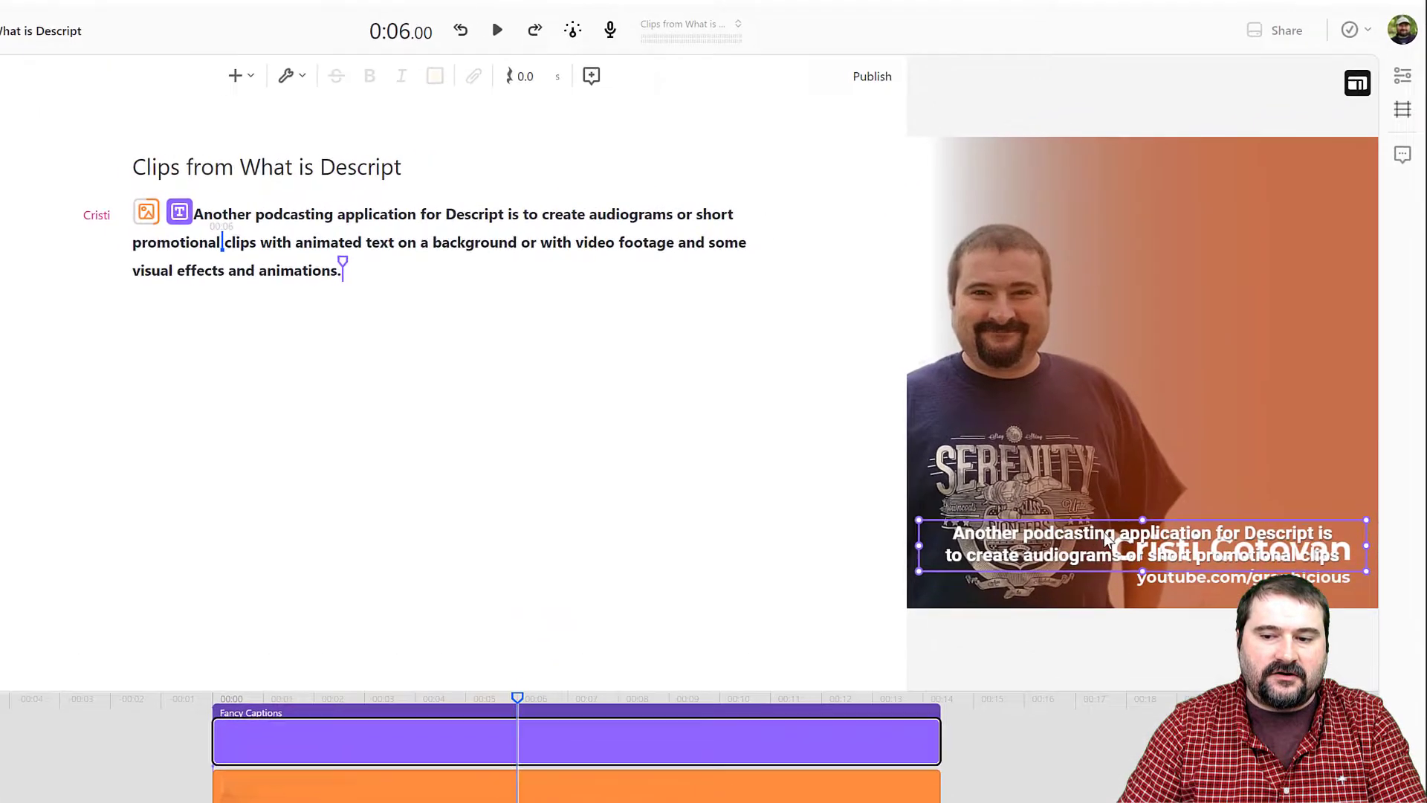
Step: Move and resize the caption box to about 572 wide by 798 high over the plain orange area beside the portrait
left_click_drag(1170, 455, 1086, 231)
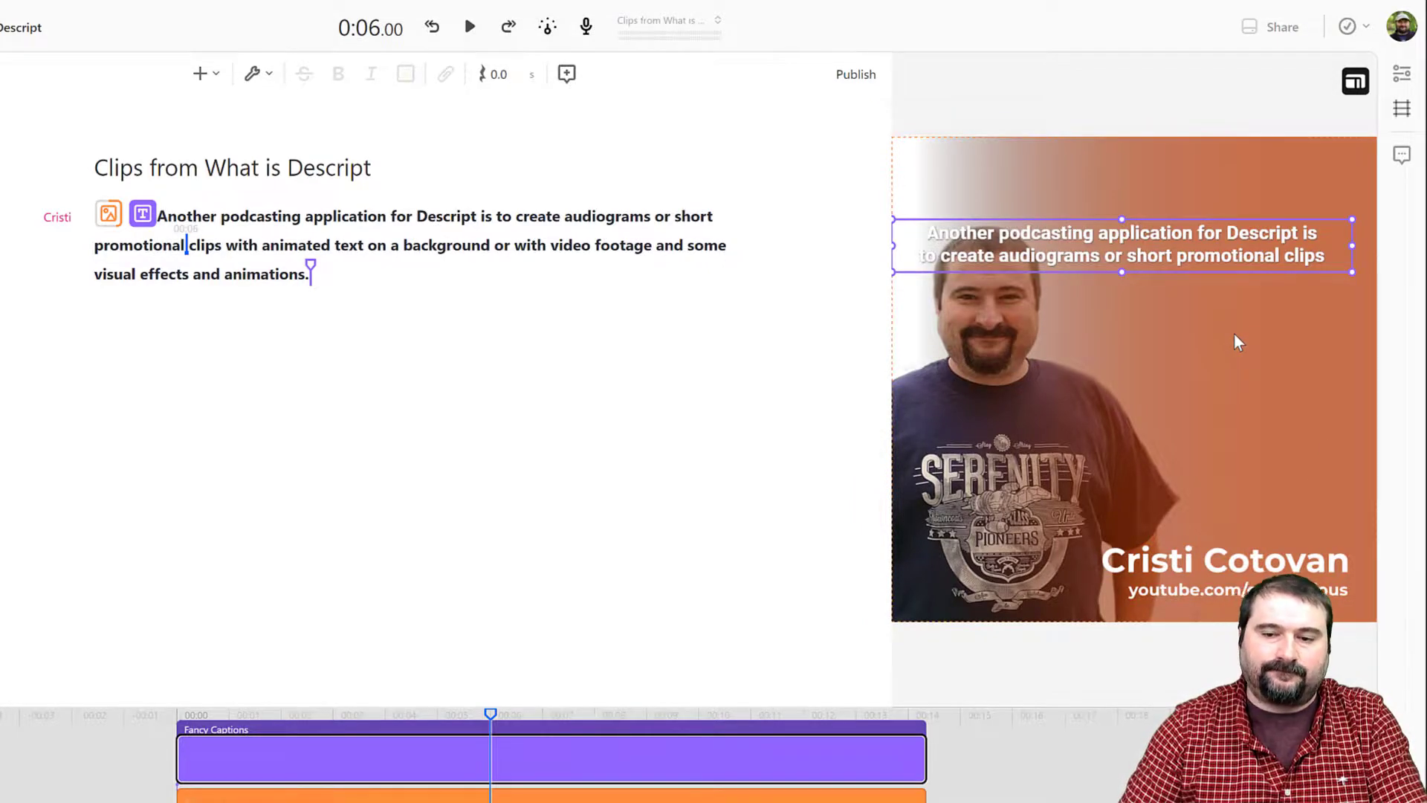
left_click_drag(1163, 258, 1140, 406)
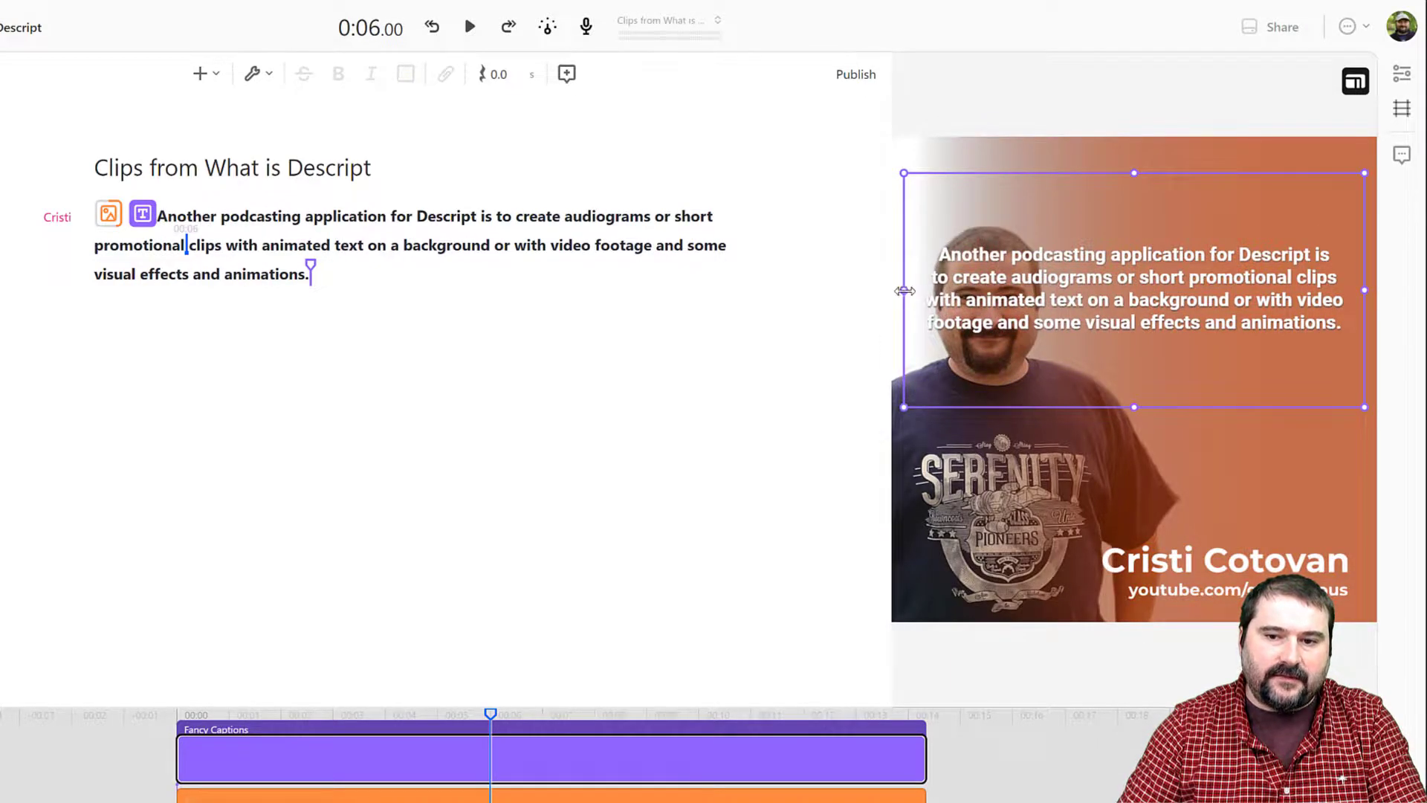
left_click_drag(916, 293, 1111, 316)
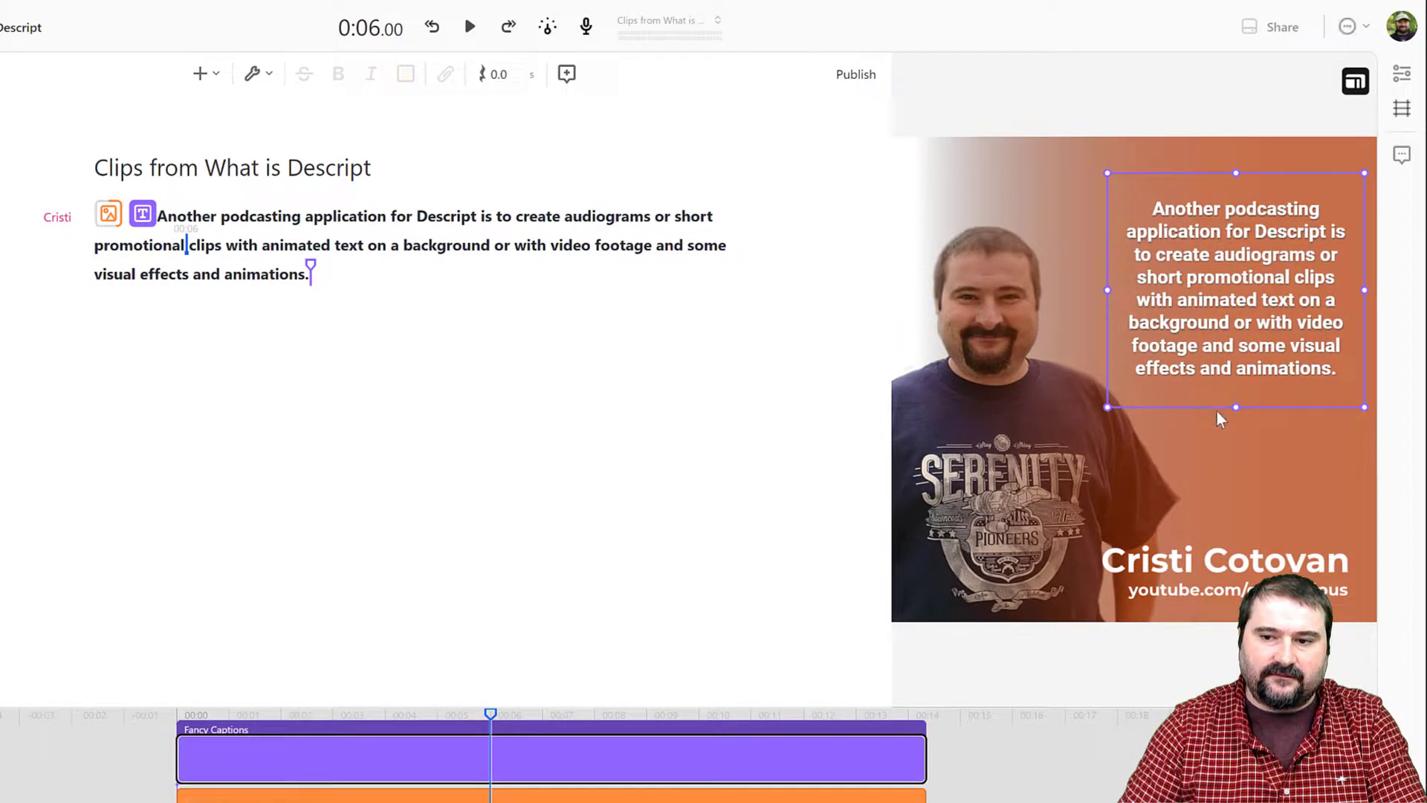
left_click_drag(1236, 408, 1237, 539)
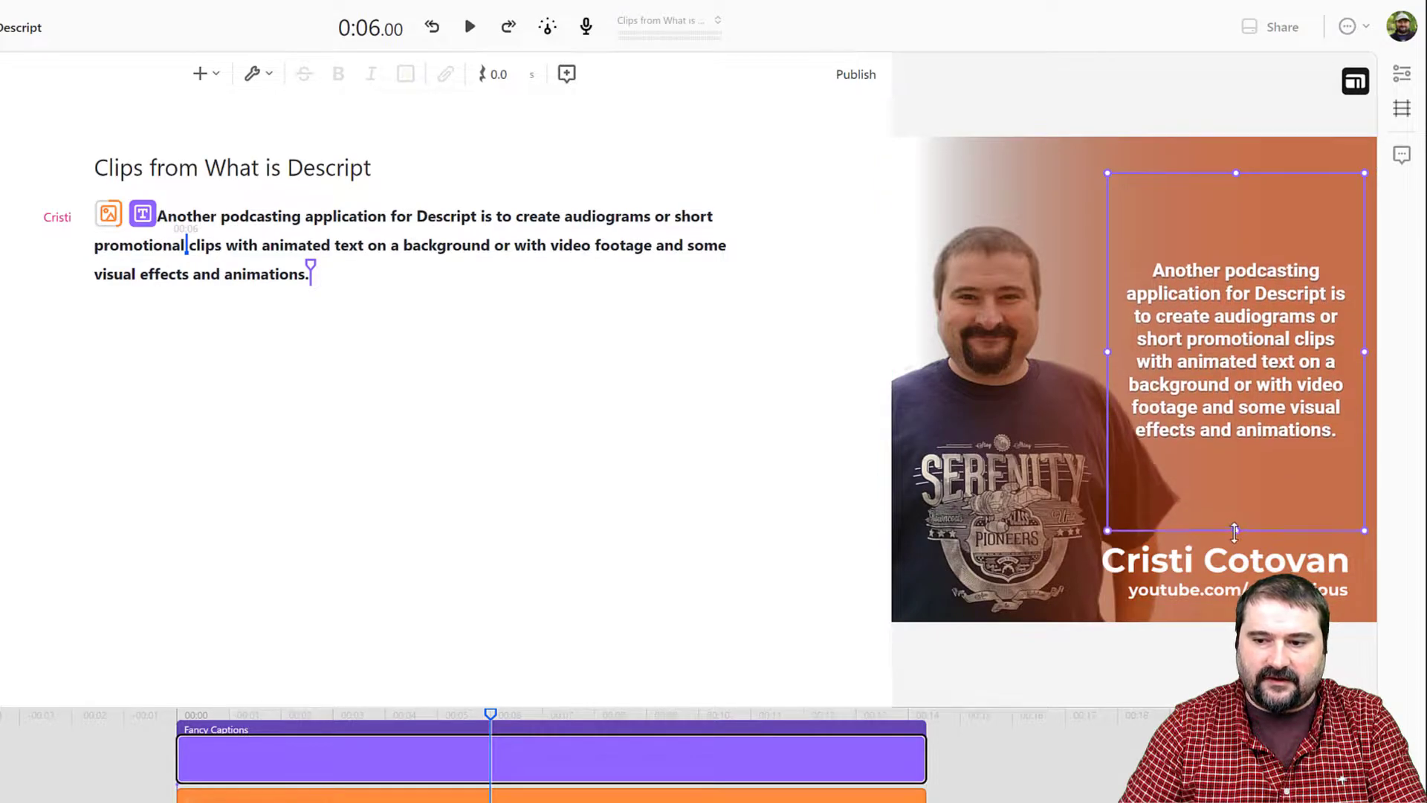
left_click_drag(1282, 423, 1270, 422)
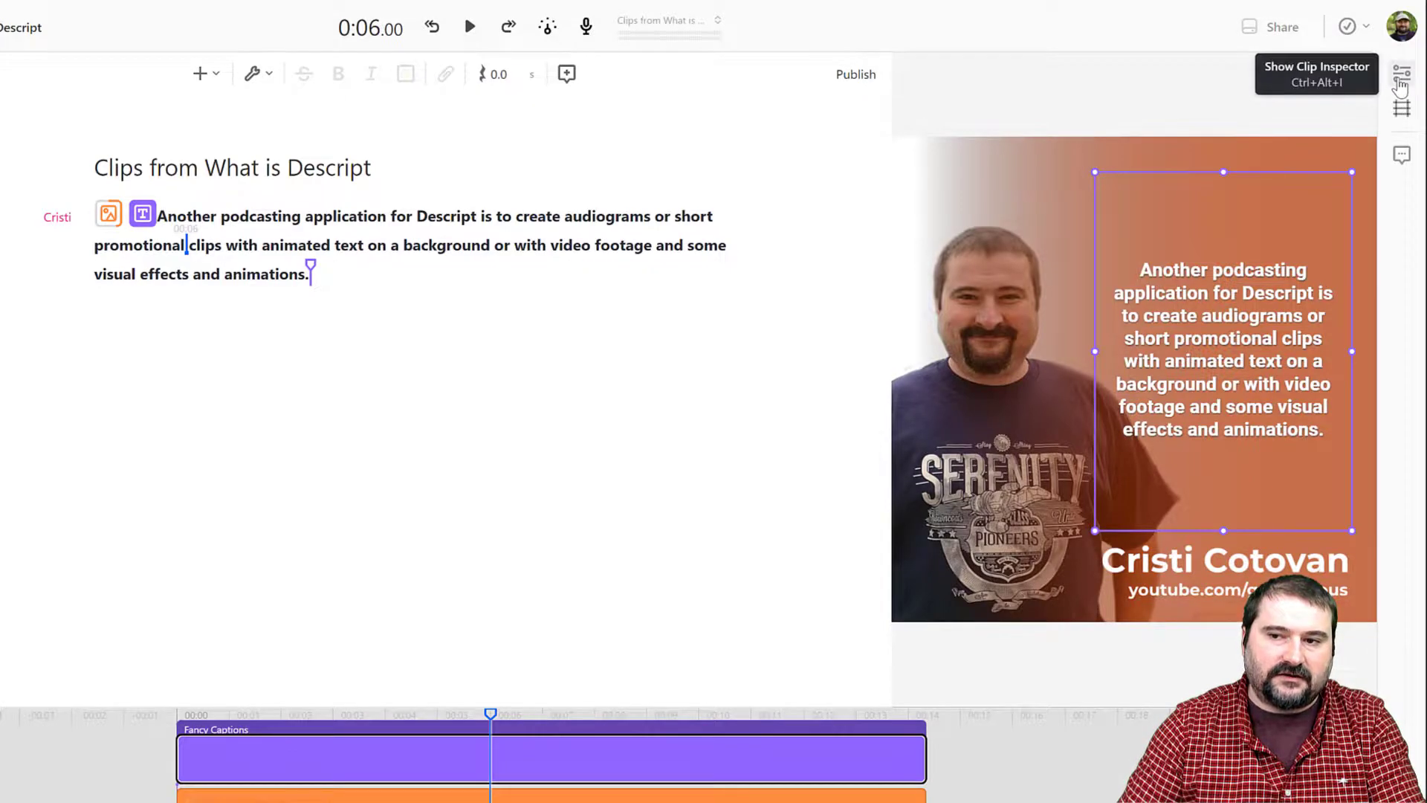
Step: Show the Clip Inspector for the caption clip and set its text size to 85
left_click(1400, 82)
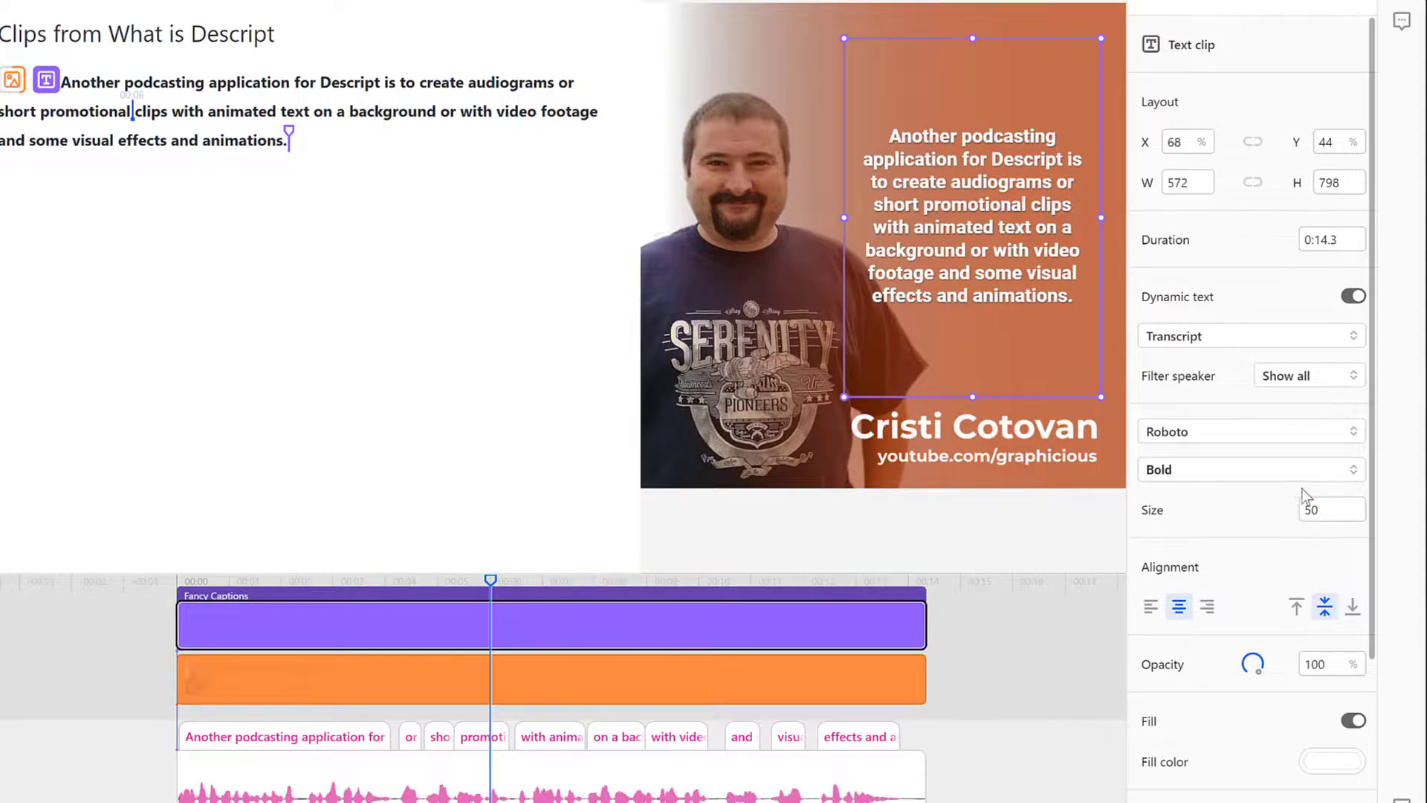
left_click(1324, 516)
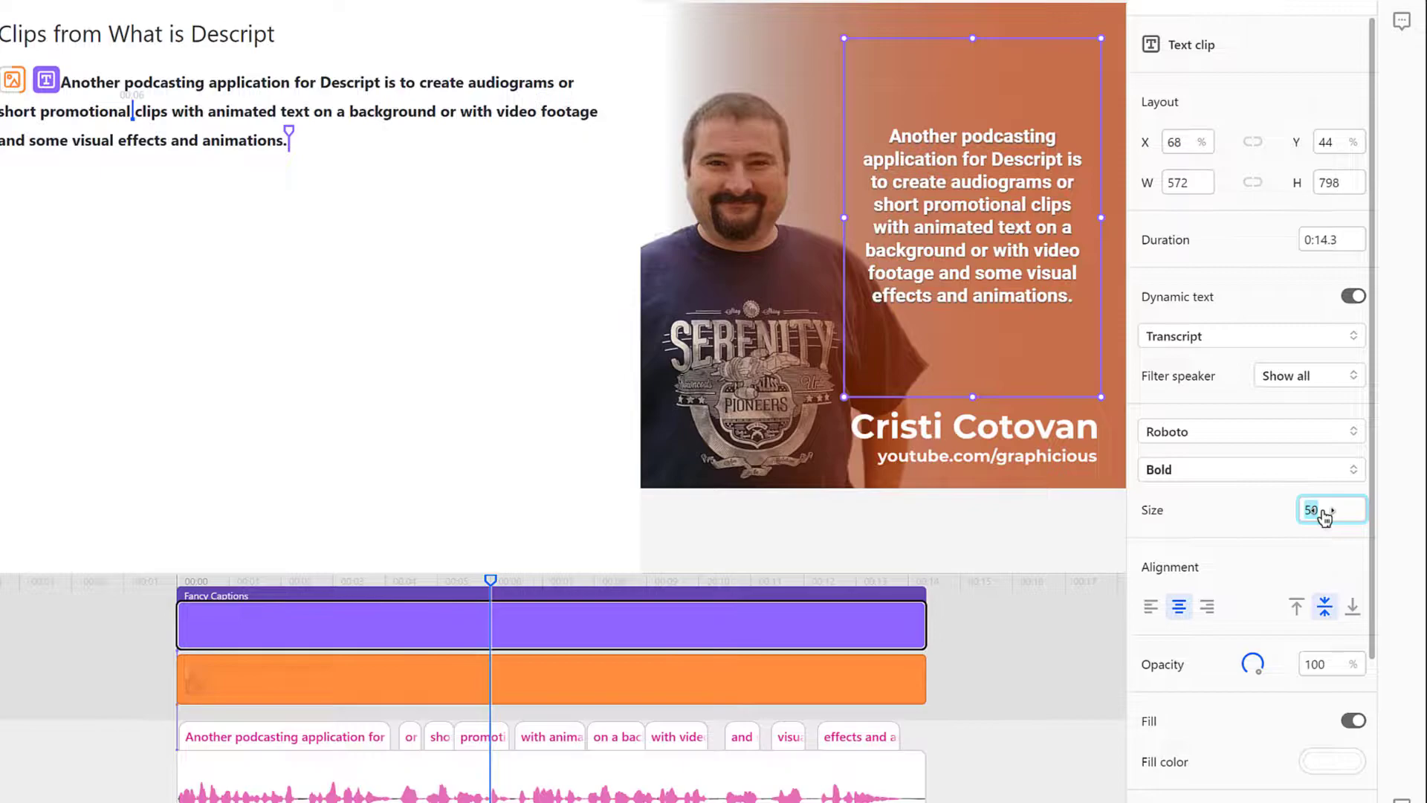
left_click(1263, 528)
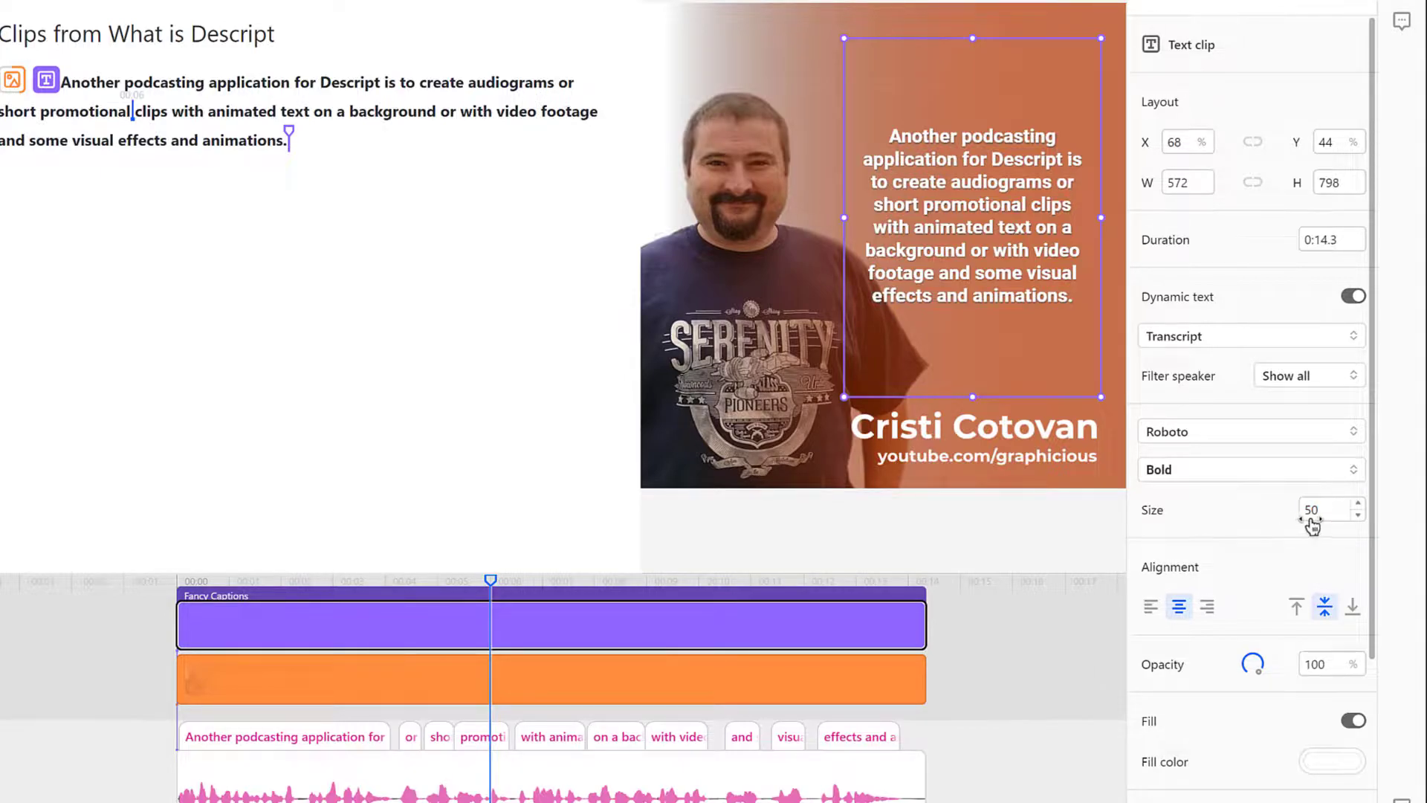
left_click_drag(1314, 515, 1419, 526)
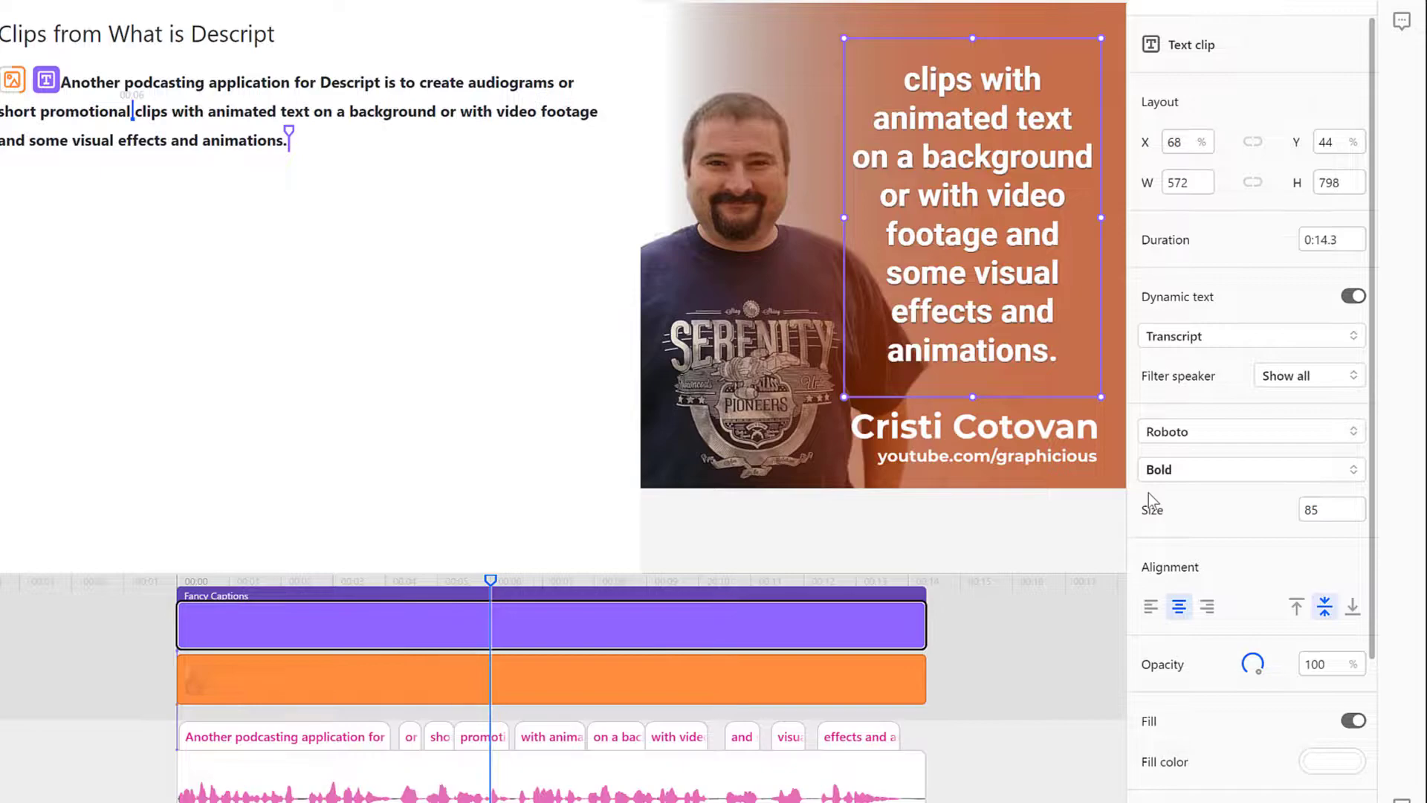
Step: Right-align the caption text, then shorten its box to about 658 high and nudge it to about X 67%, Y 37%
left_click(1206, 608)
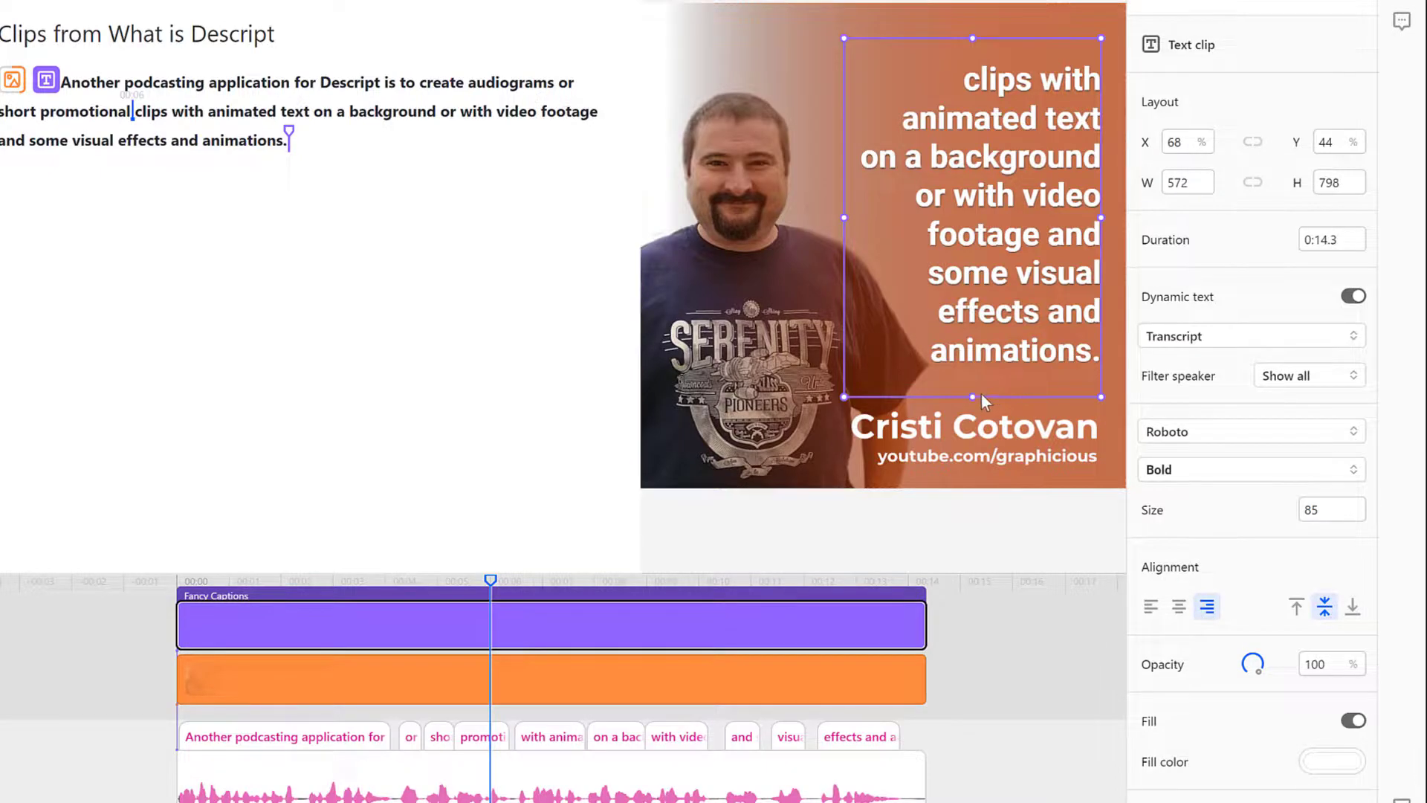
left_click_drag(978, 388, 988, 330)
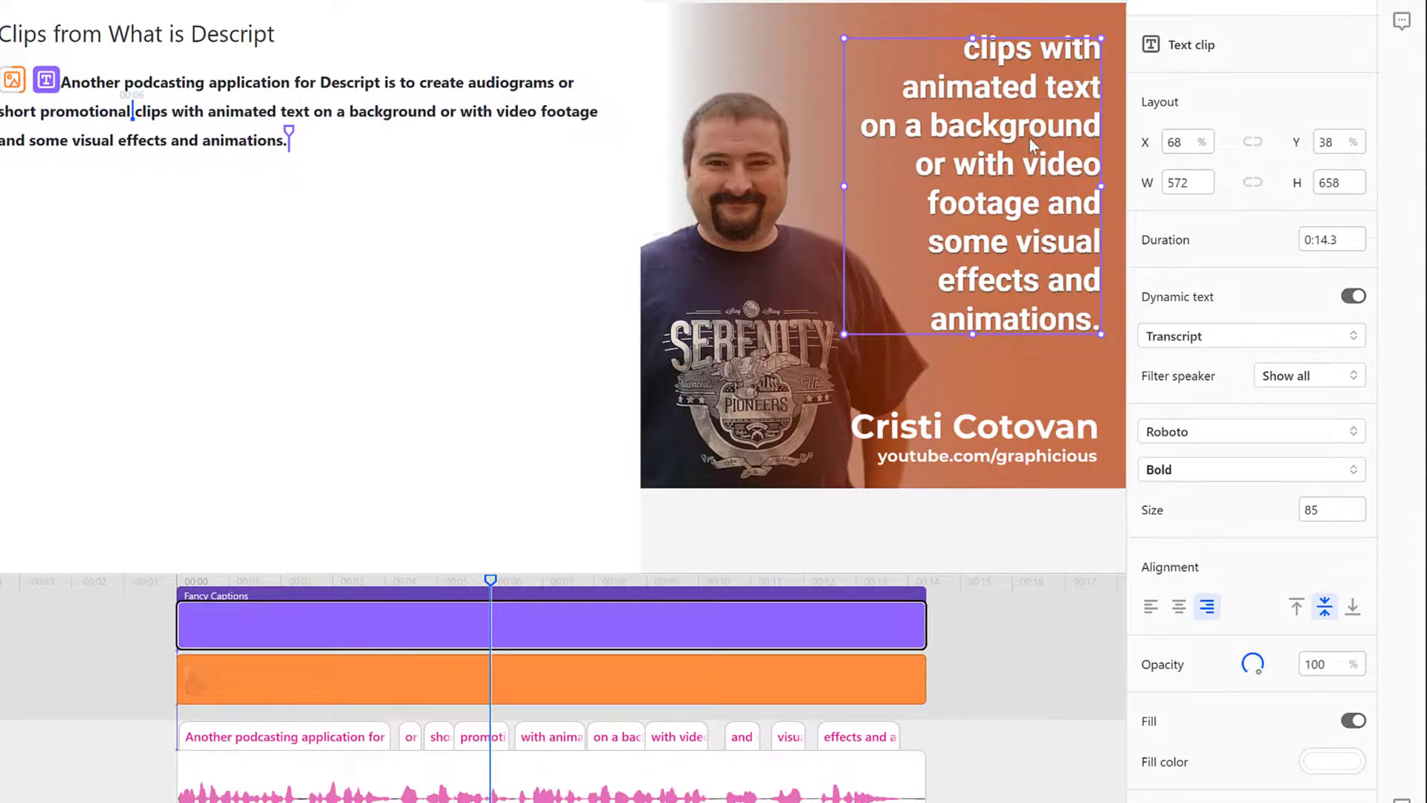
left_click_drag(1028, 138, 1024, 137)
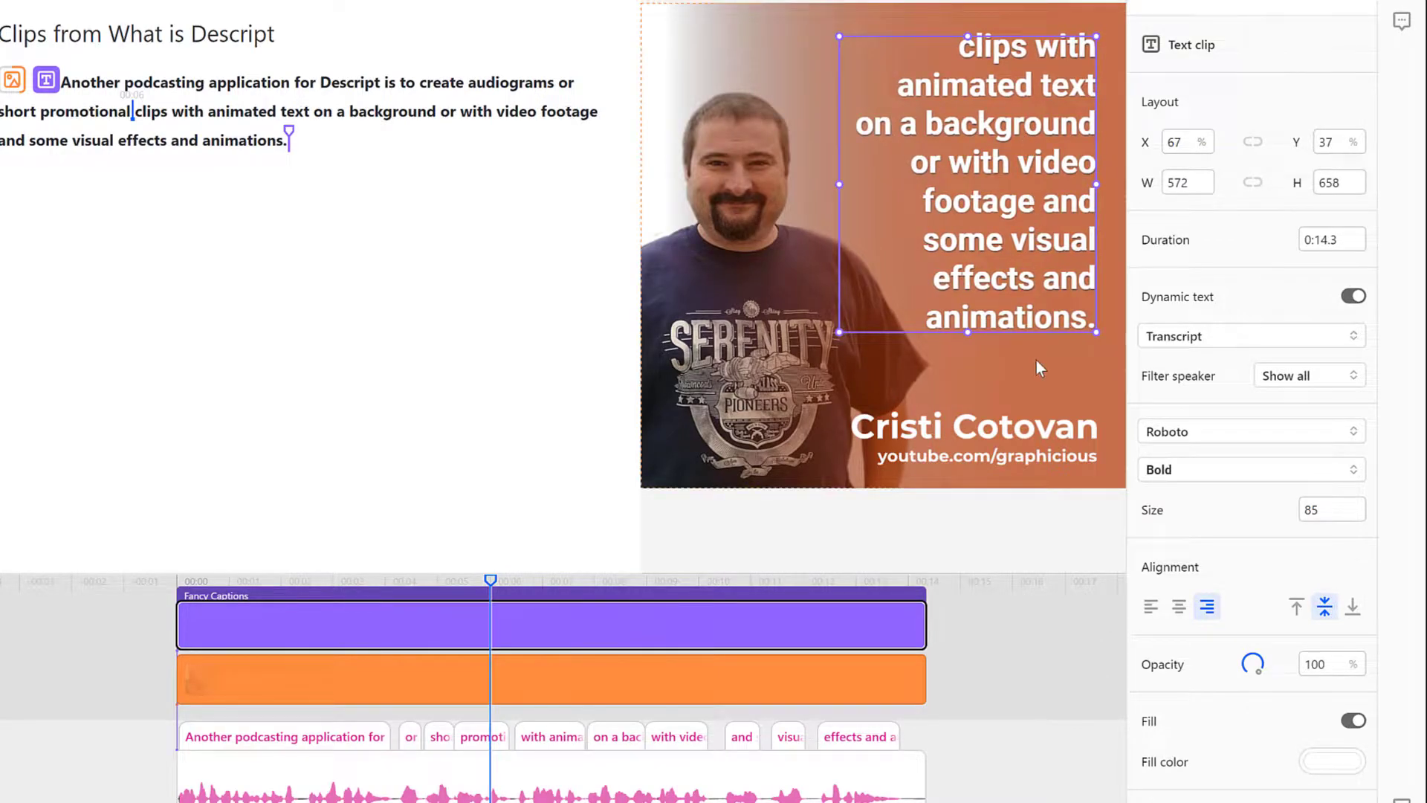
Step: Increase the caption text size to 104
left_click(1358, 506)
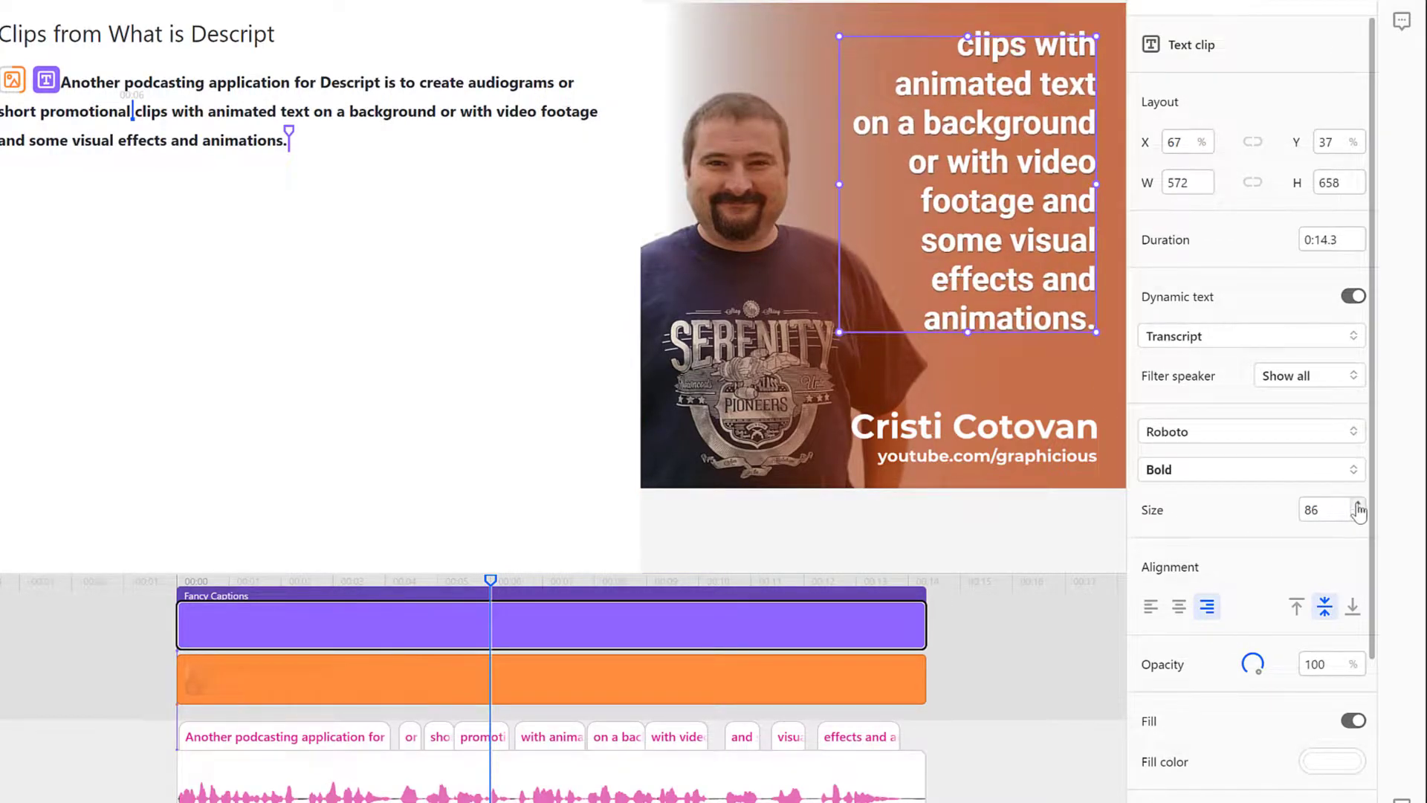
left_click(1358, 506)
left_click(1358, 506)
left_click(1358, 506)
left_click(1358, 506)
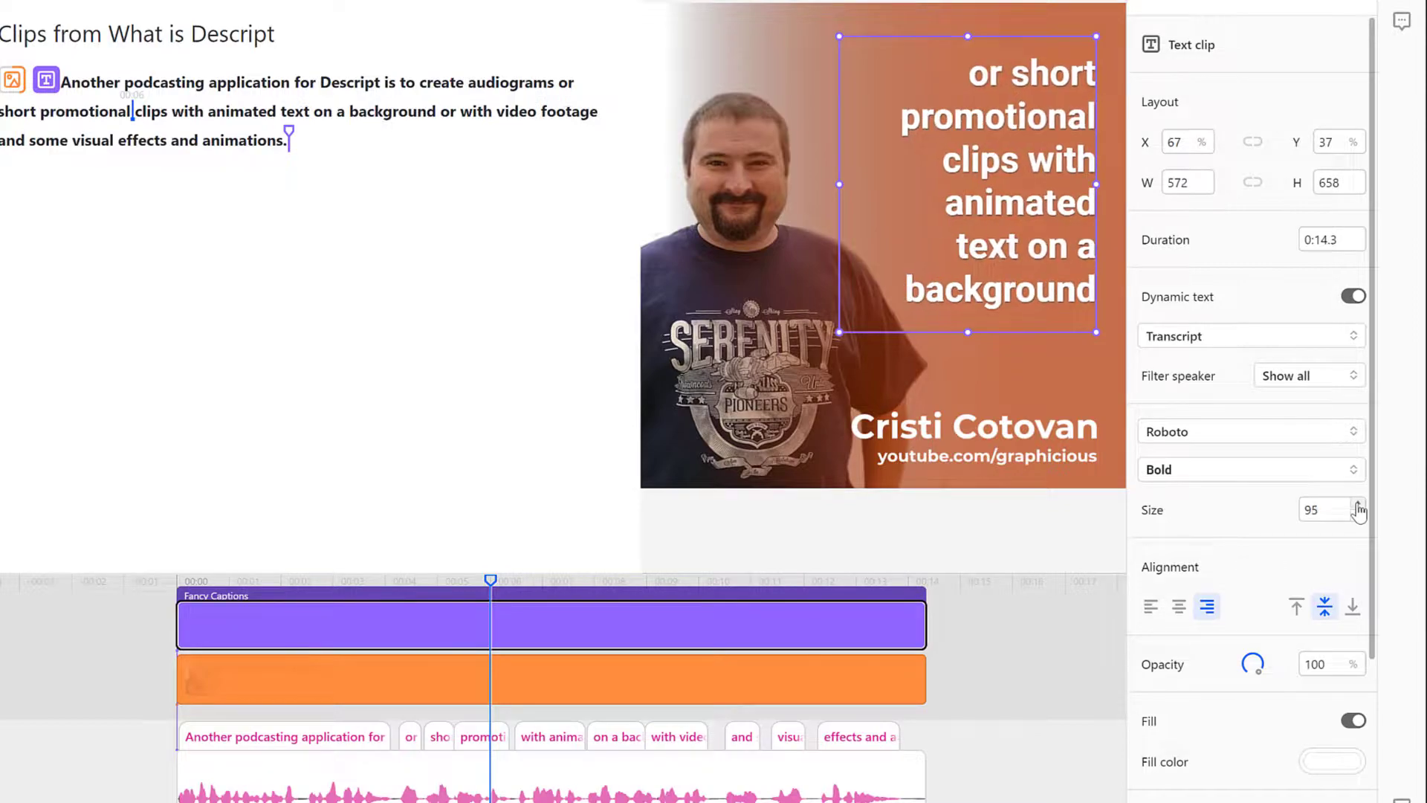
left_click(1358, 506)
left_click(1358, 506)
left_click(1357, 506)
left_click(1357, 506)
left_click(1358, 506)
left_click(1358, 506)
left_click(1357, 506)
left_click(1358, 506)
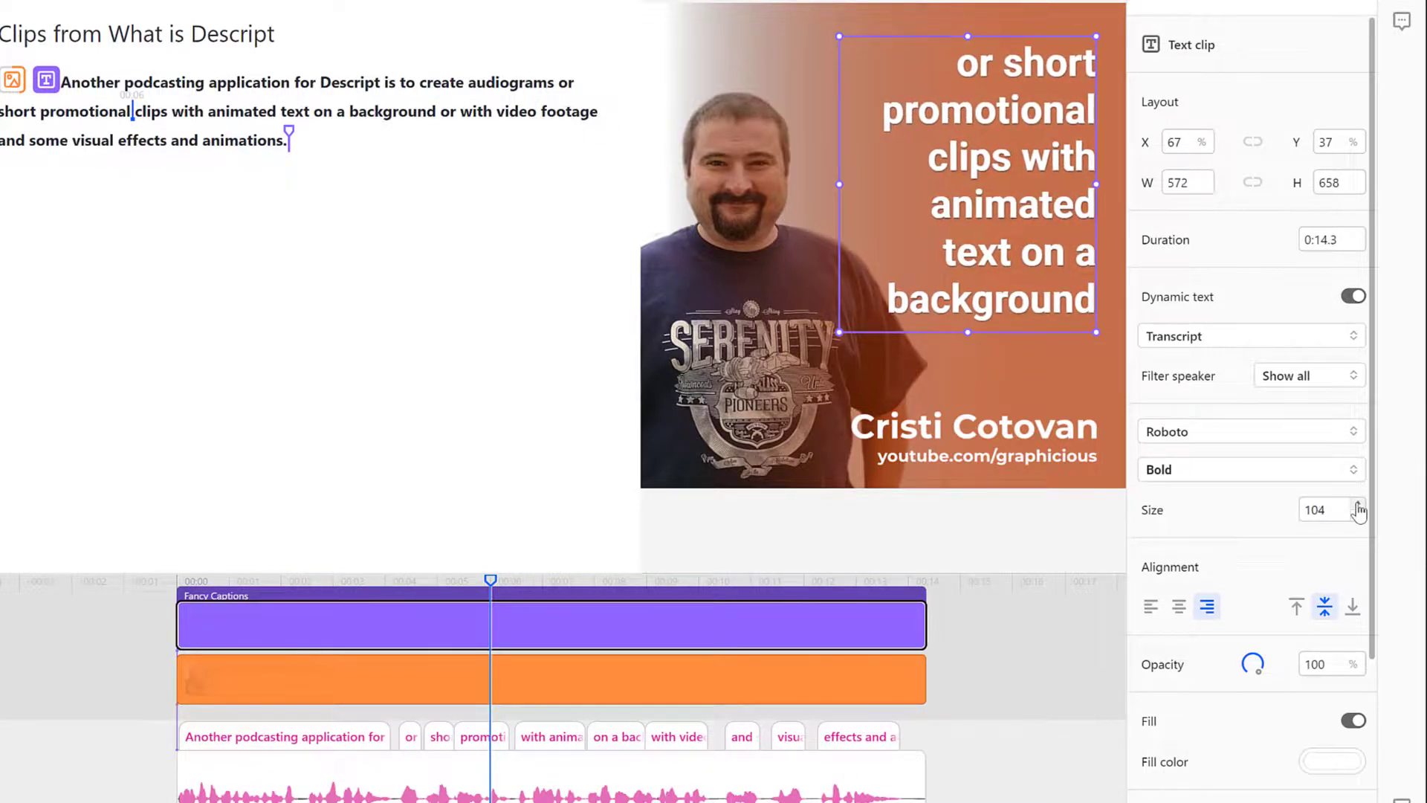
Step: Increase the caption text size to 106
left_click(1358, 506)
left_click(1358, 506)
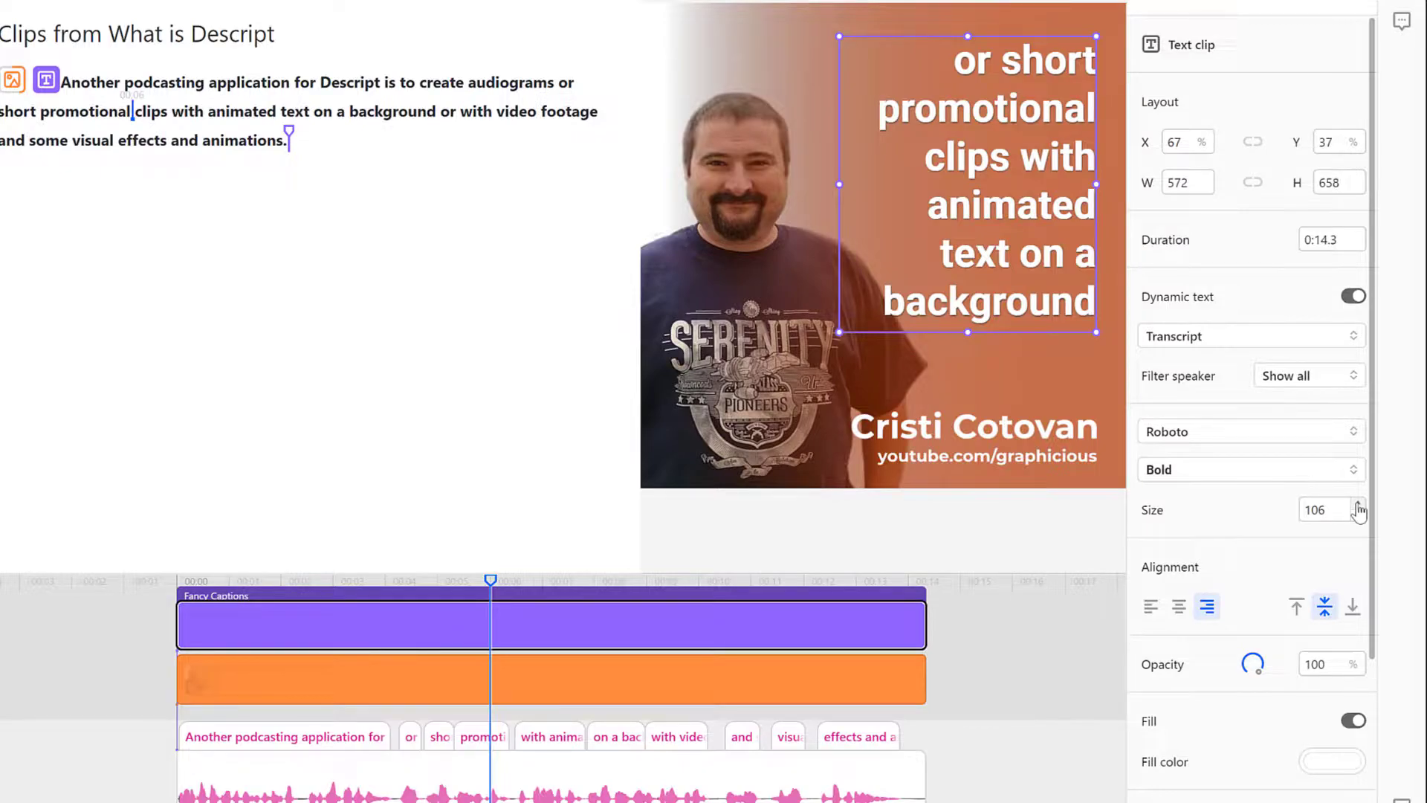
left_click_drag(490, 574, 276, 556)
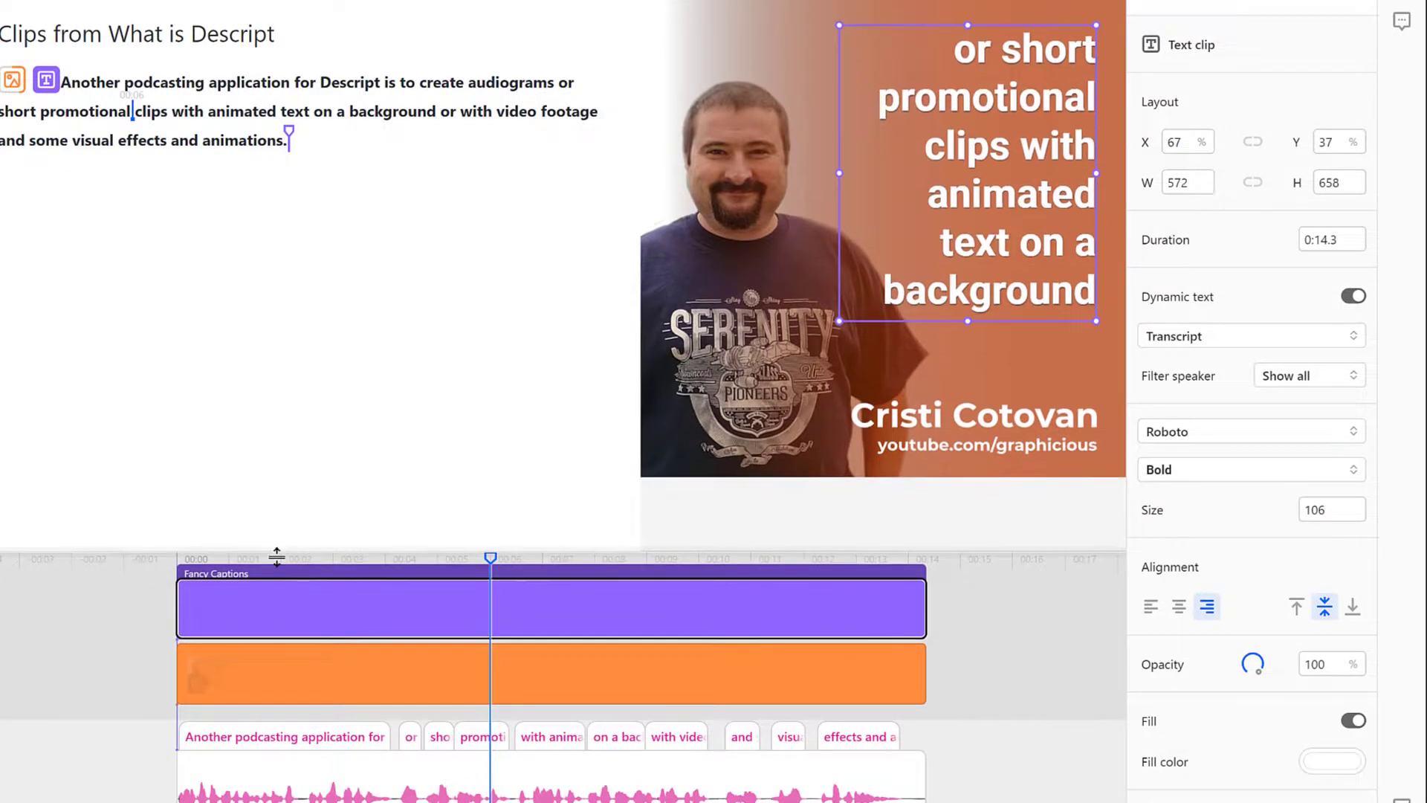
Step: Play the clip from the beginning to preview the enlarged captions, then pause it
left_click(180, 562)
key("space")
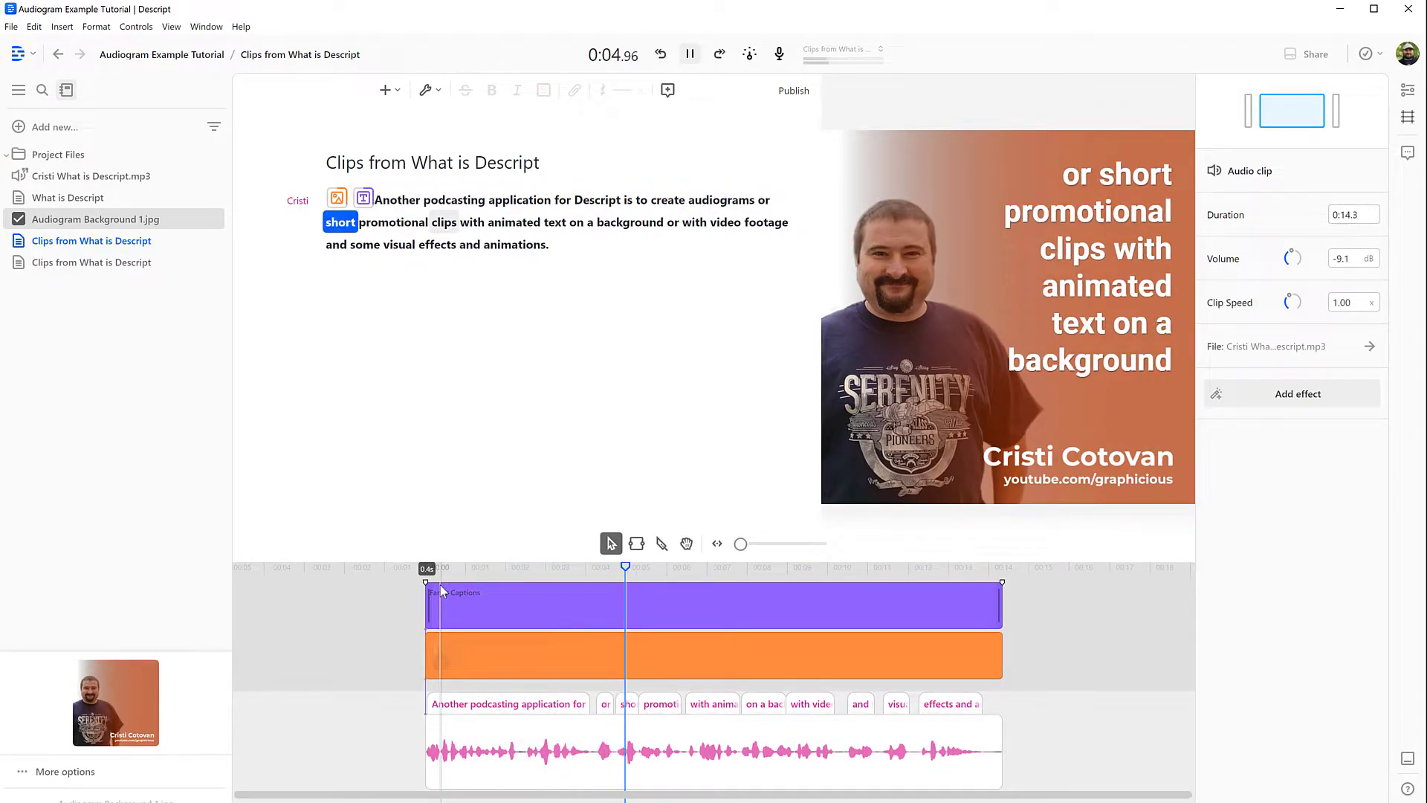
key("space")
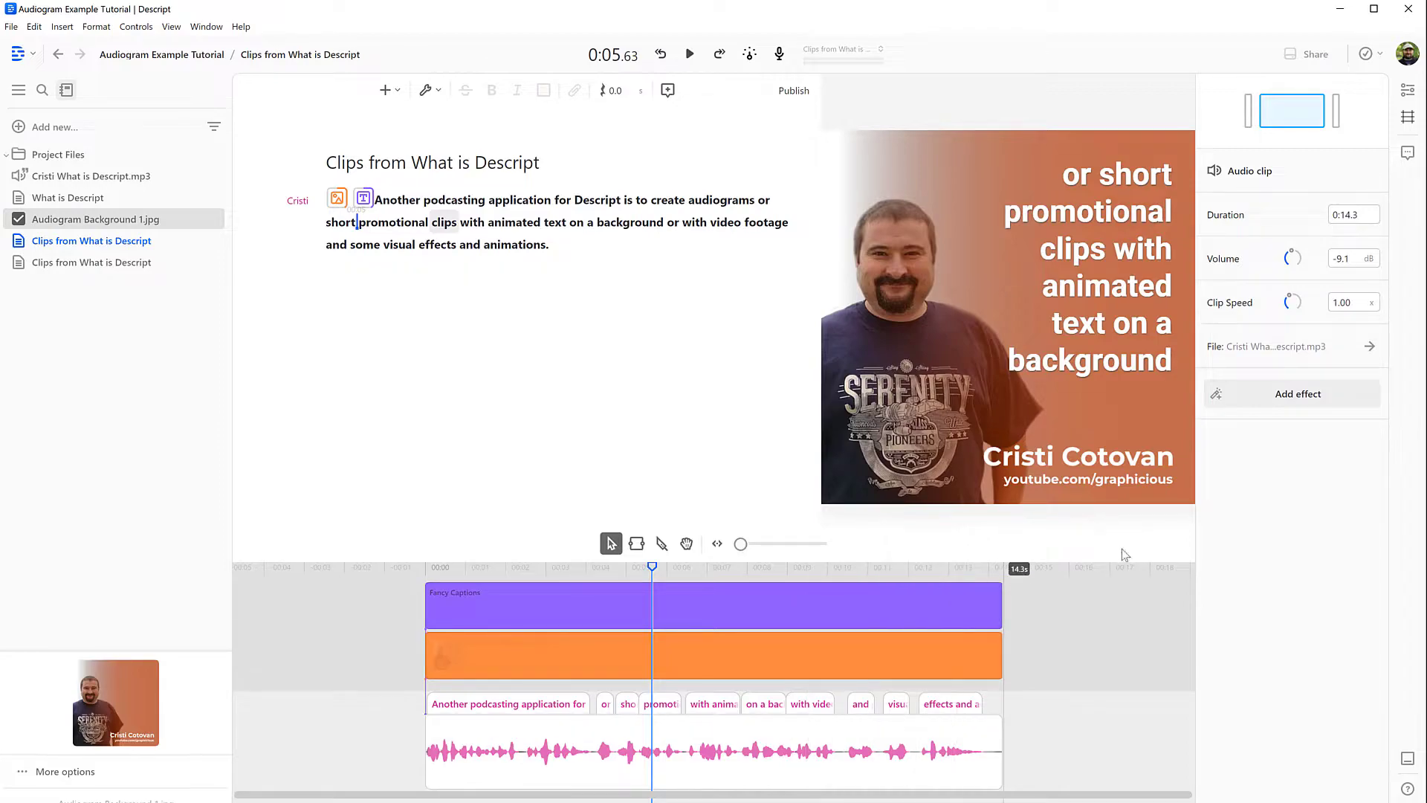
Step: Turn on word-level animation for the caption clip and play it to preview the highlighted words
left_click(1119, 341)
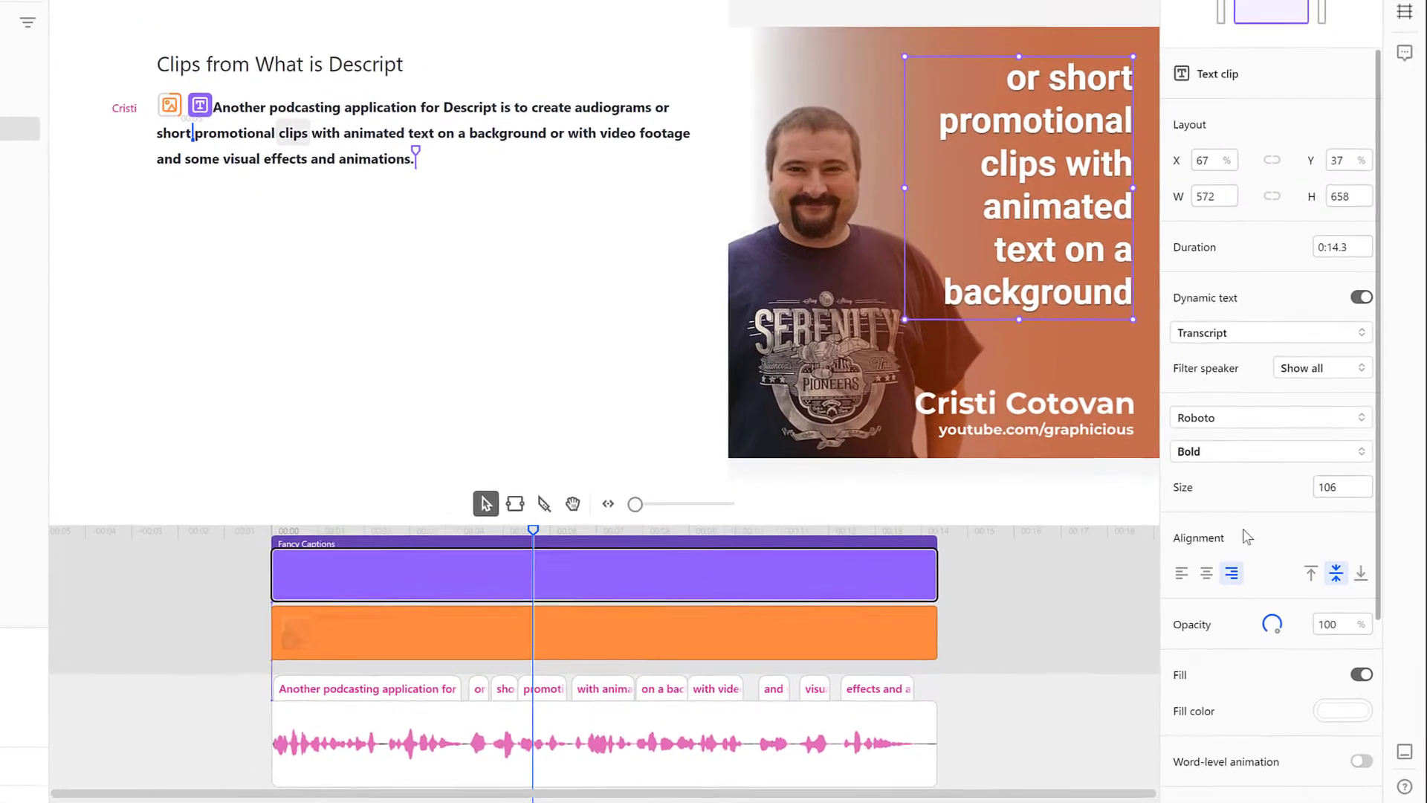
scroll(1270, 572, "down", 3)
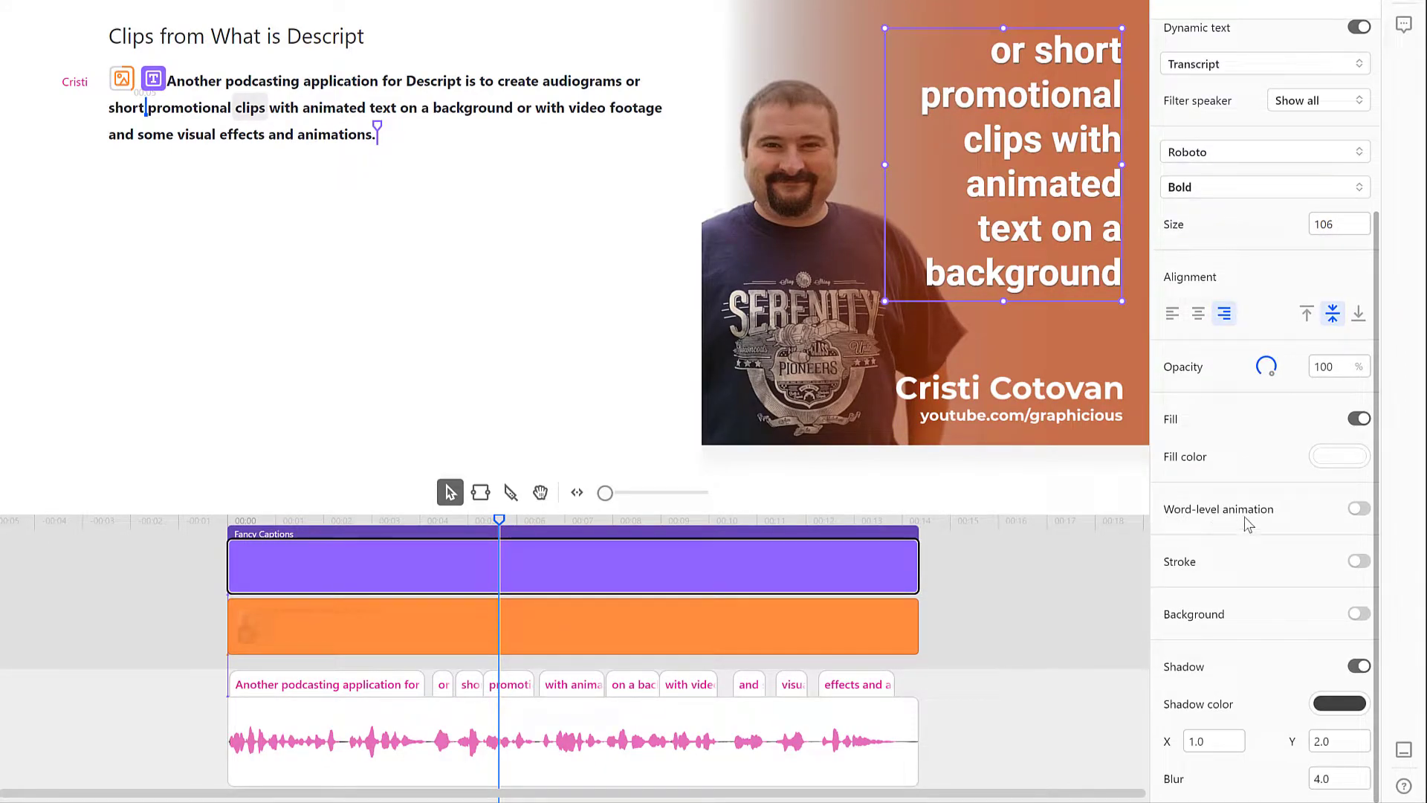
left_click(1358, 510)
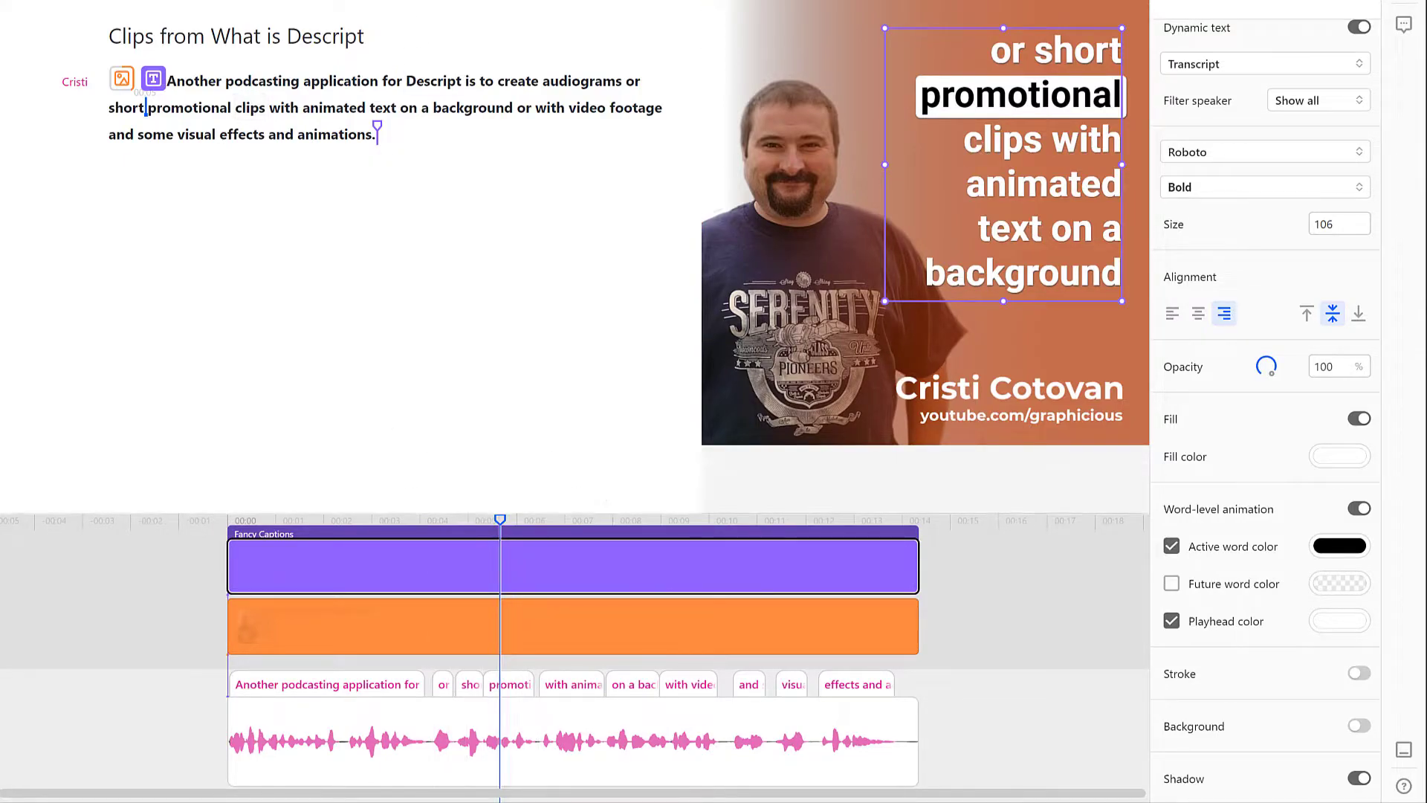
key("space")
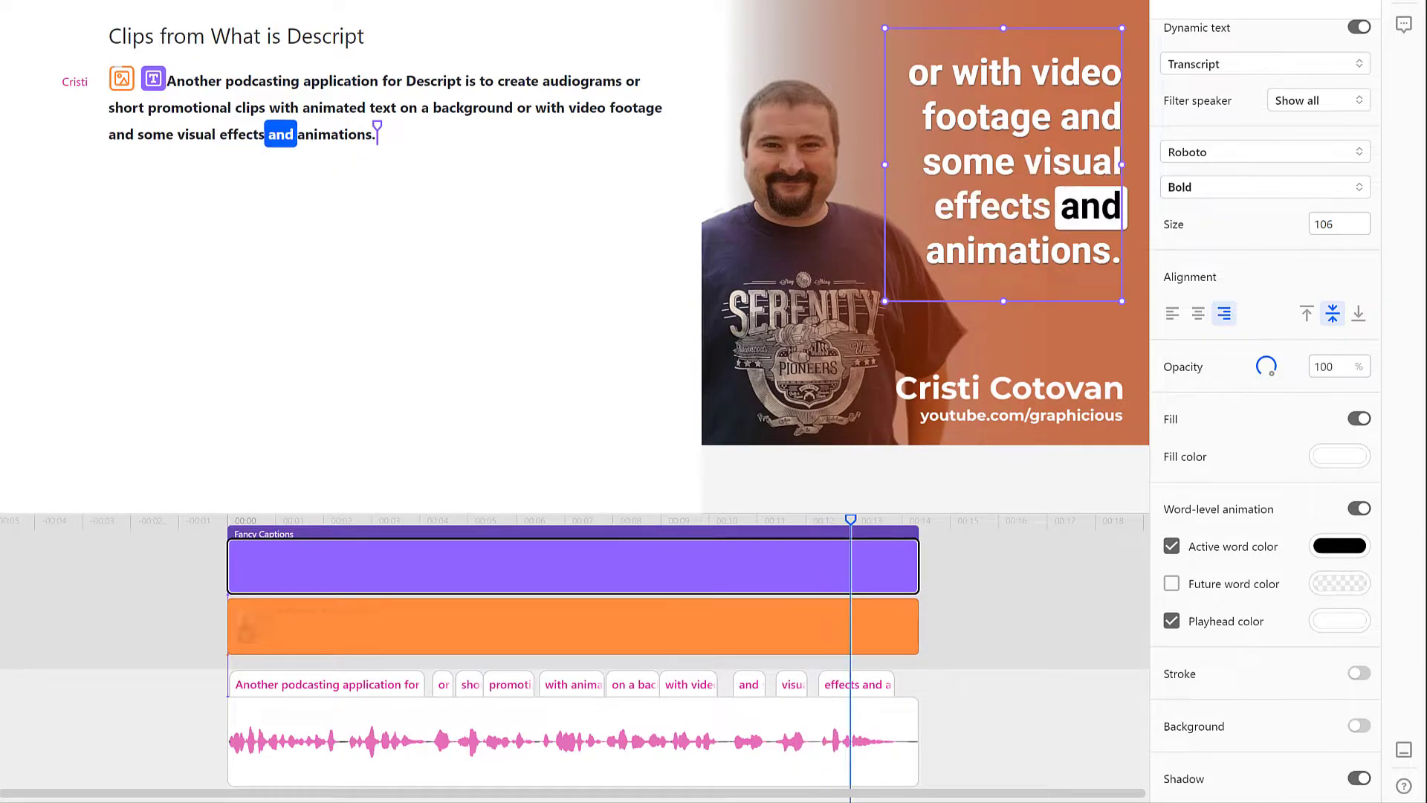
key("space")
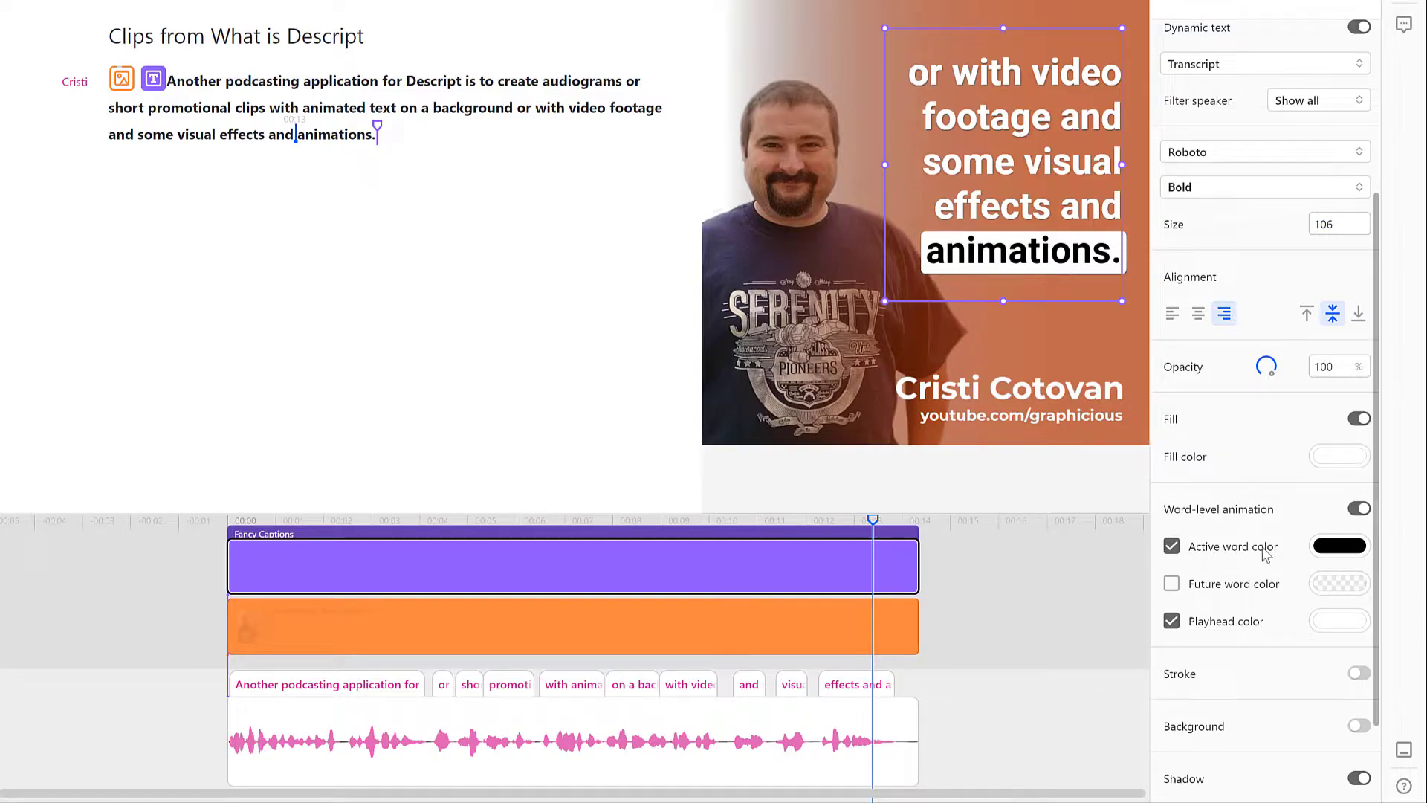
Step: Set the captions' active word color to the dark orange C56015
left_click(1340, 546)
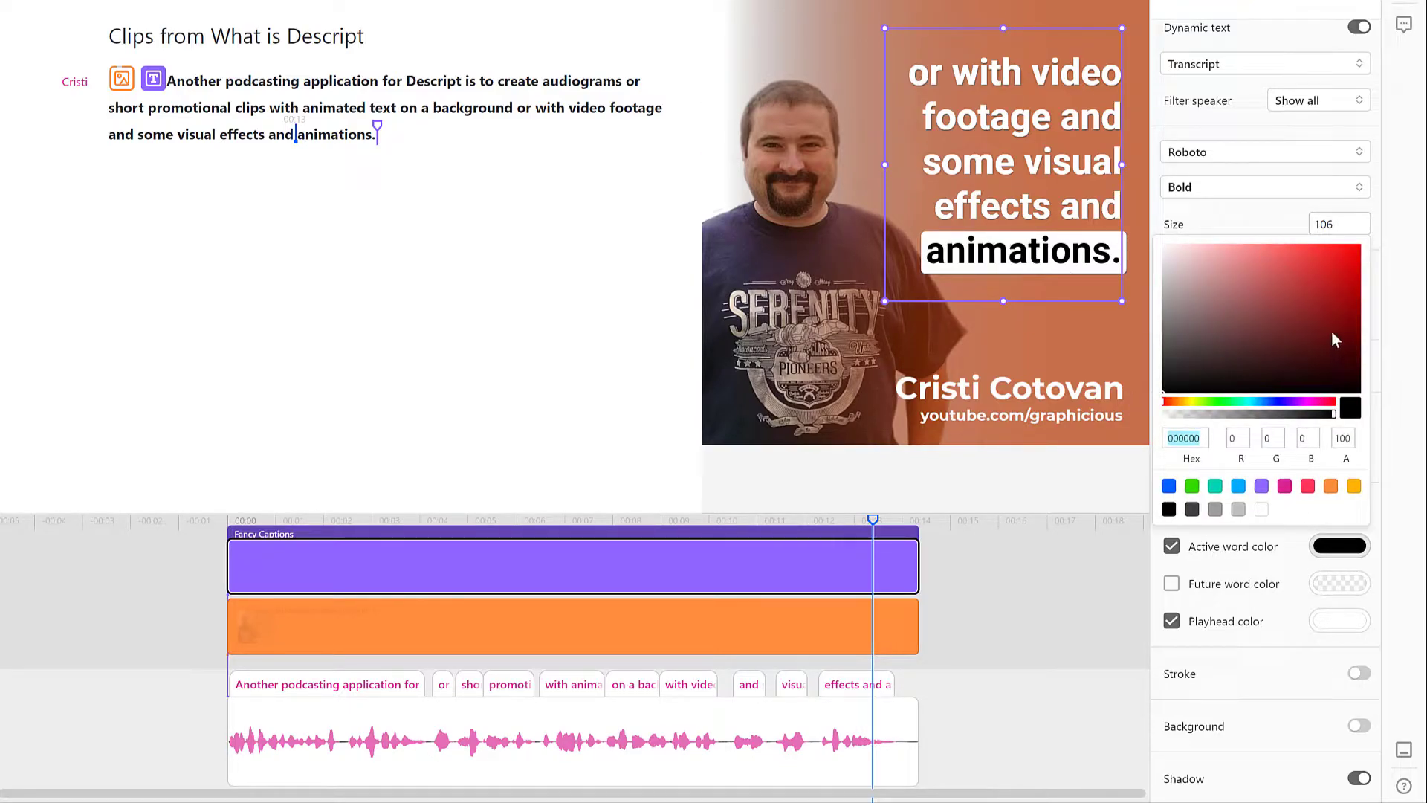
left_click(1308, 298)
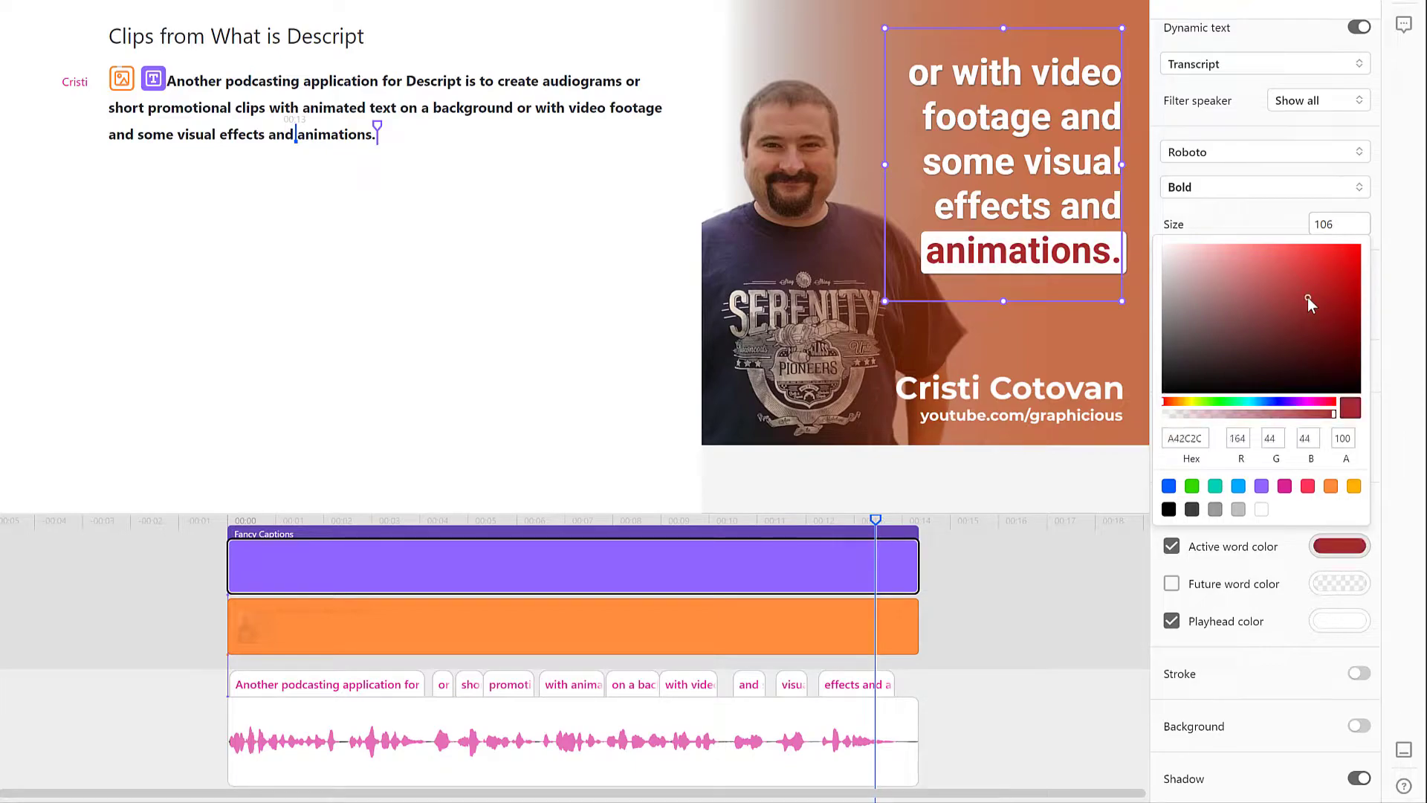
left_click(1330, 487)
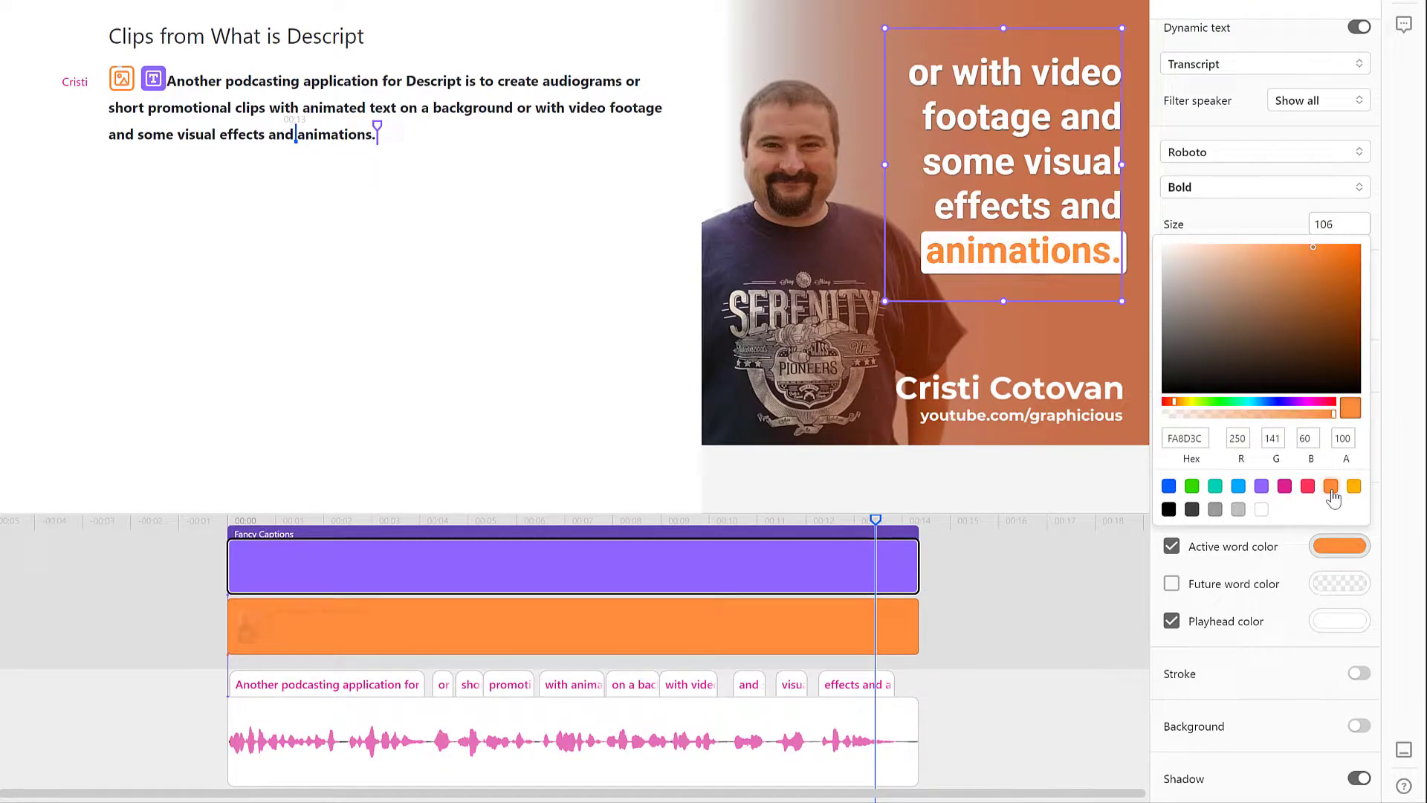
left_click(1339, 277)
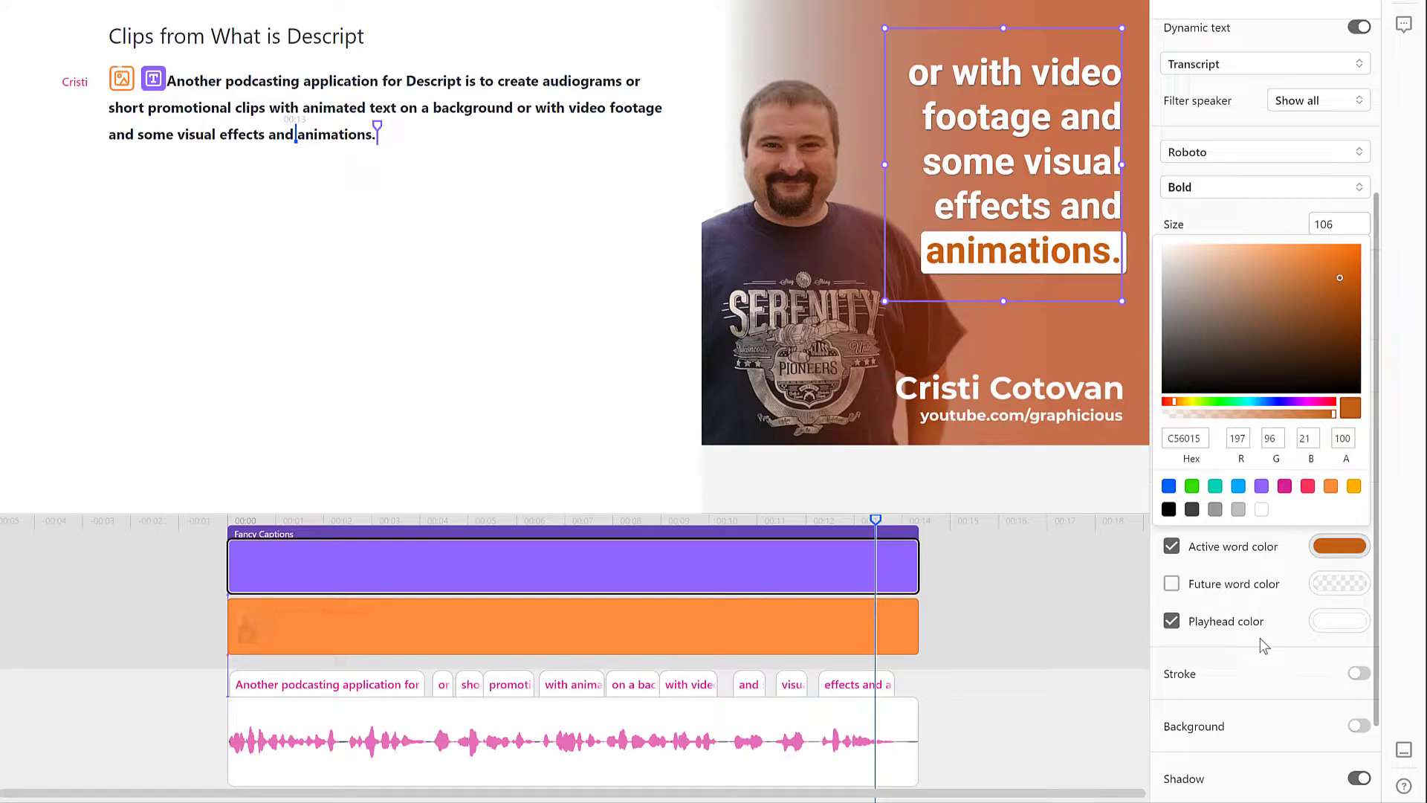
Step: Try the yellow FFB400 as the captions' playhead color, then restore white FFFFFF
left_click(1341, 625)
left_click(1354, 561)
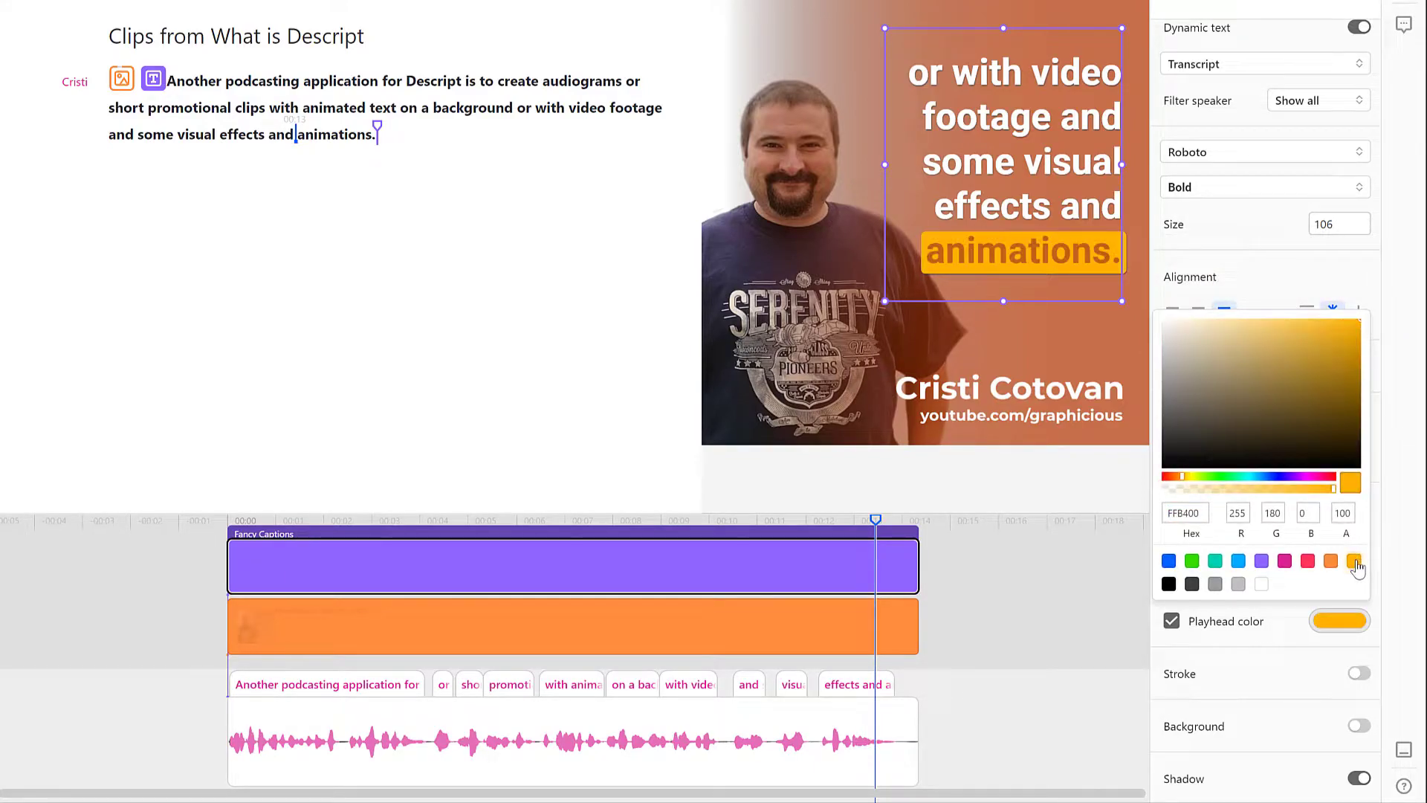
left_click(1261, 584)
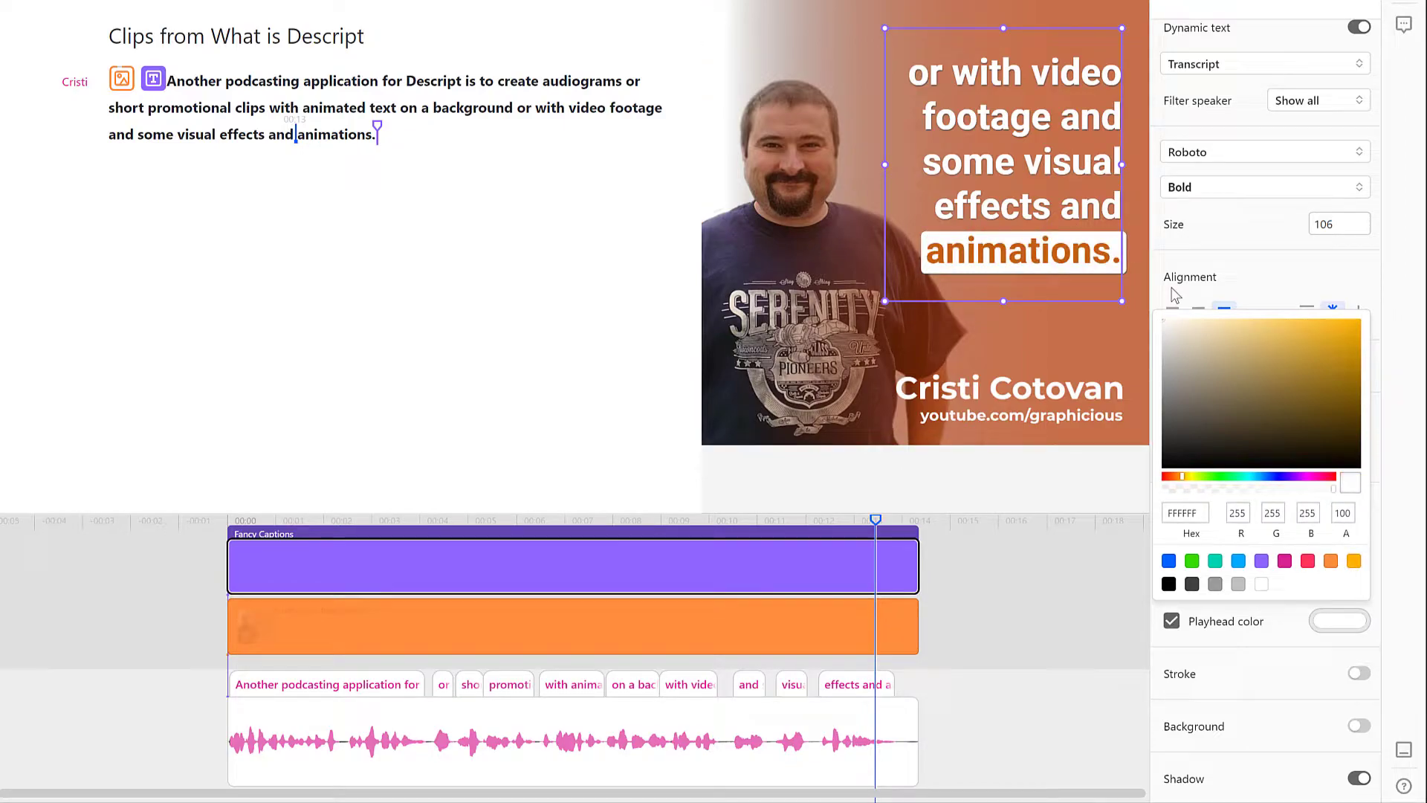
left_click(1048, 281)
Step: Try the caption's stroke and background options, then switch both off again
scroll(1244, 680, "down", 3)
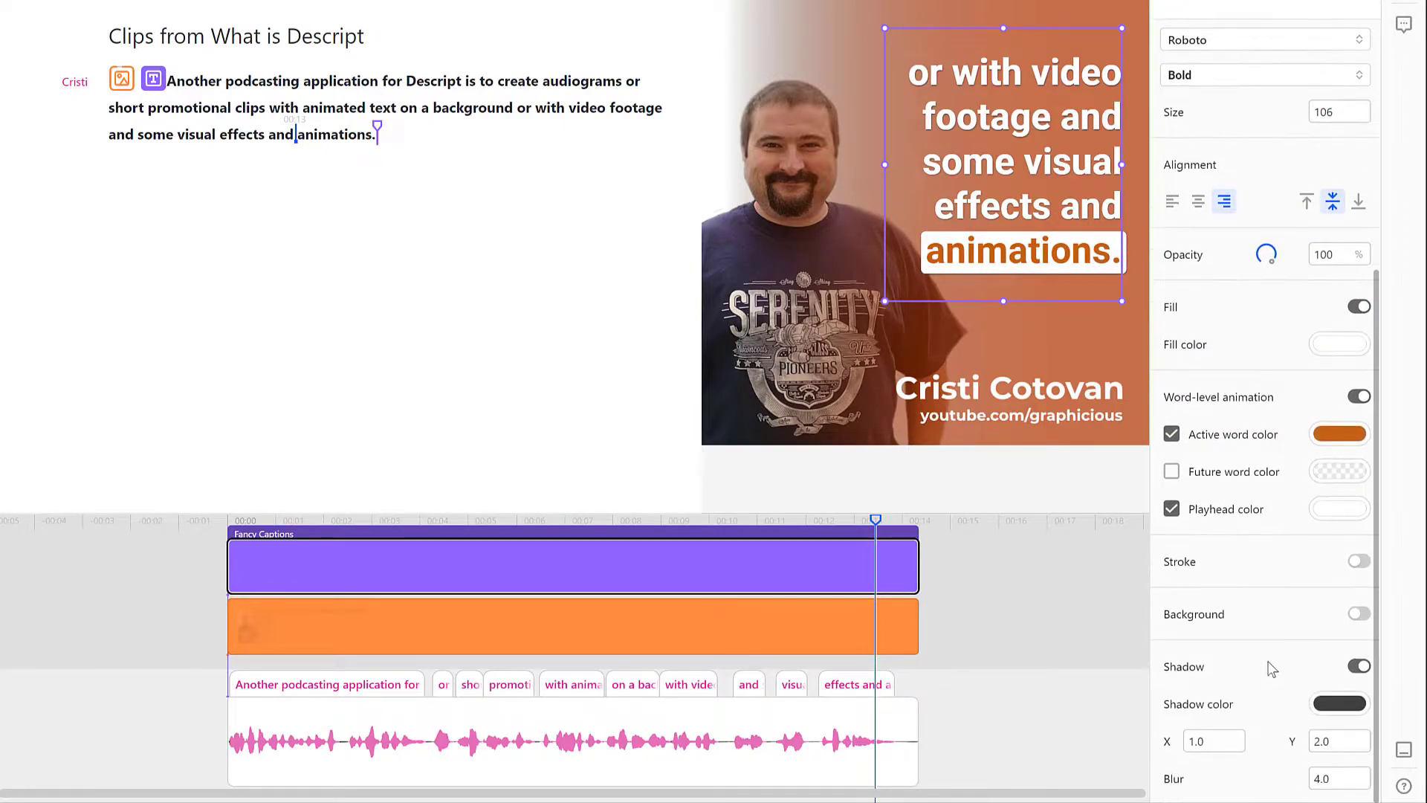
left_click(1359, 563)
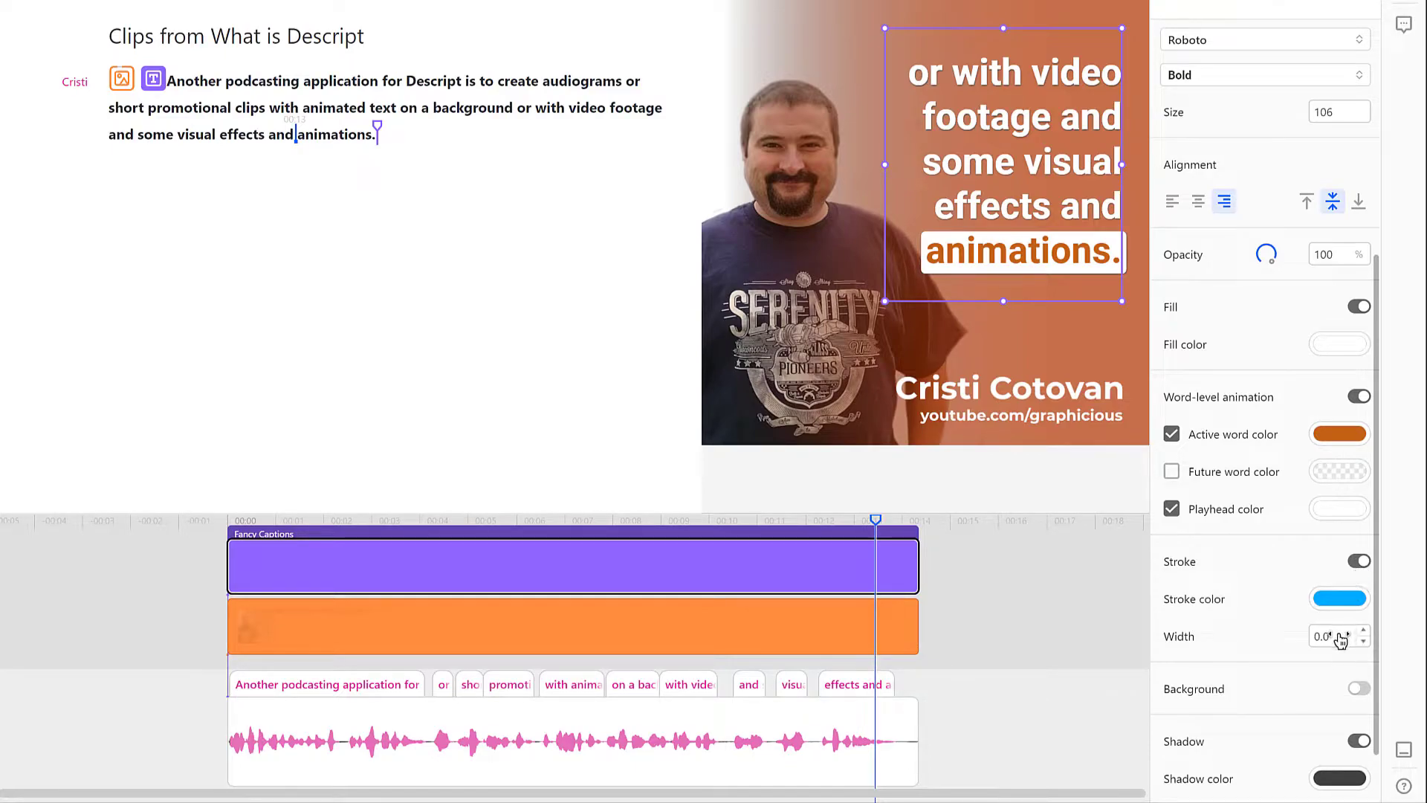
mouse_move(1340, 641)
left_mouse_down()
mouse_move(1412, 646)
mouse_move(1371, 648)
left_mouse_up()
left_click(1358, 560)
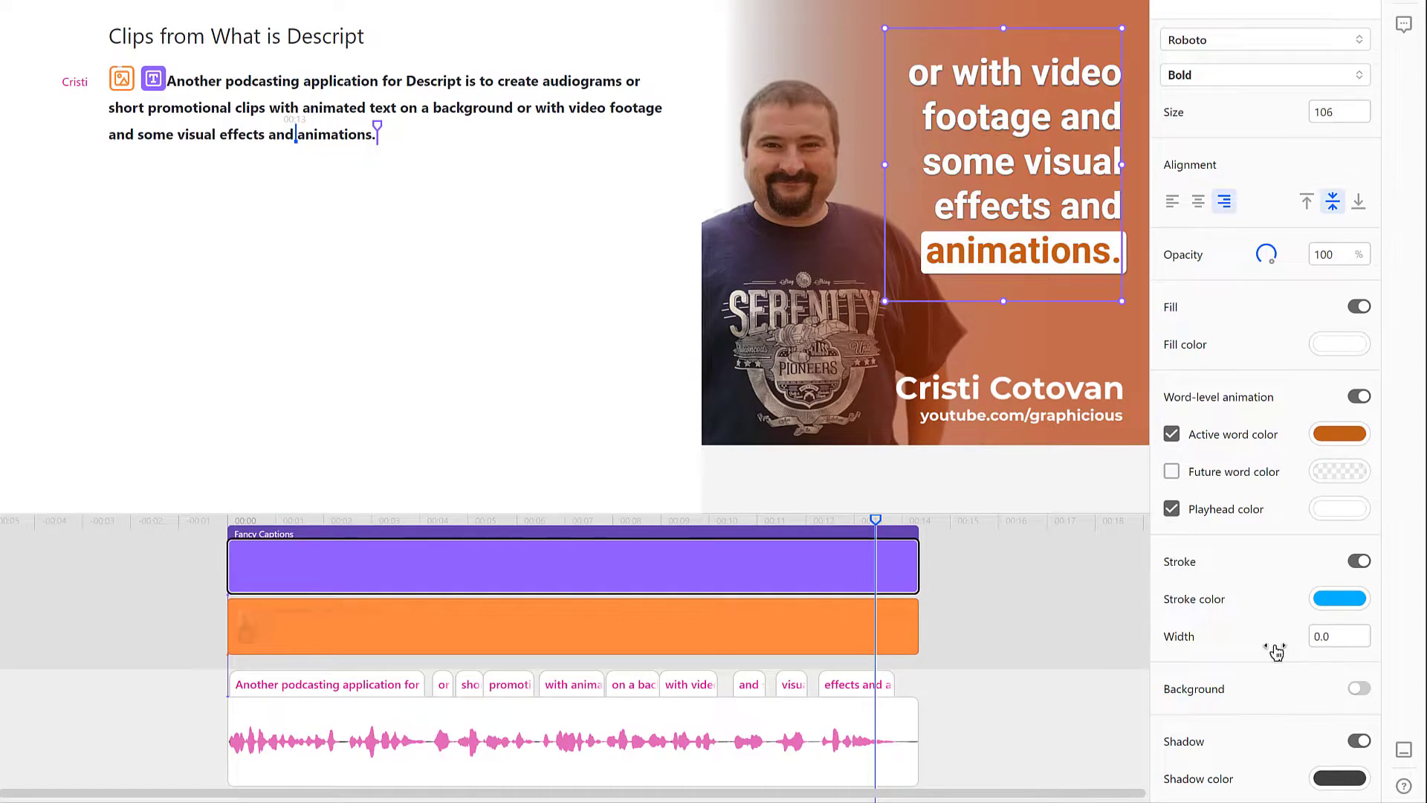
left_click(1360, 614)
left_click(1360, 615)
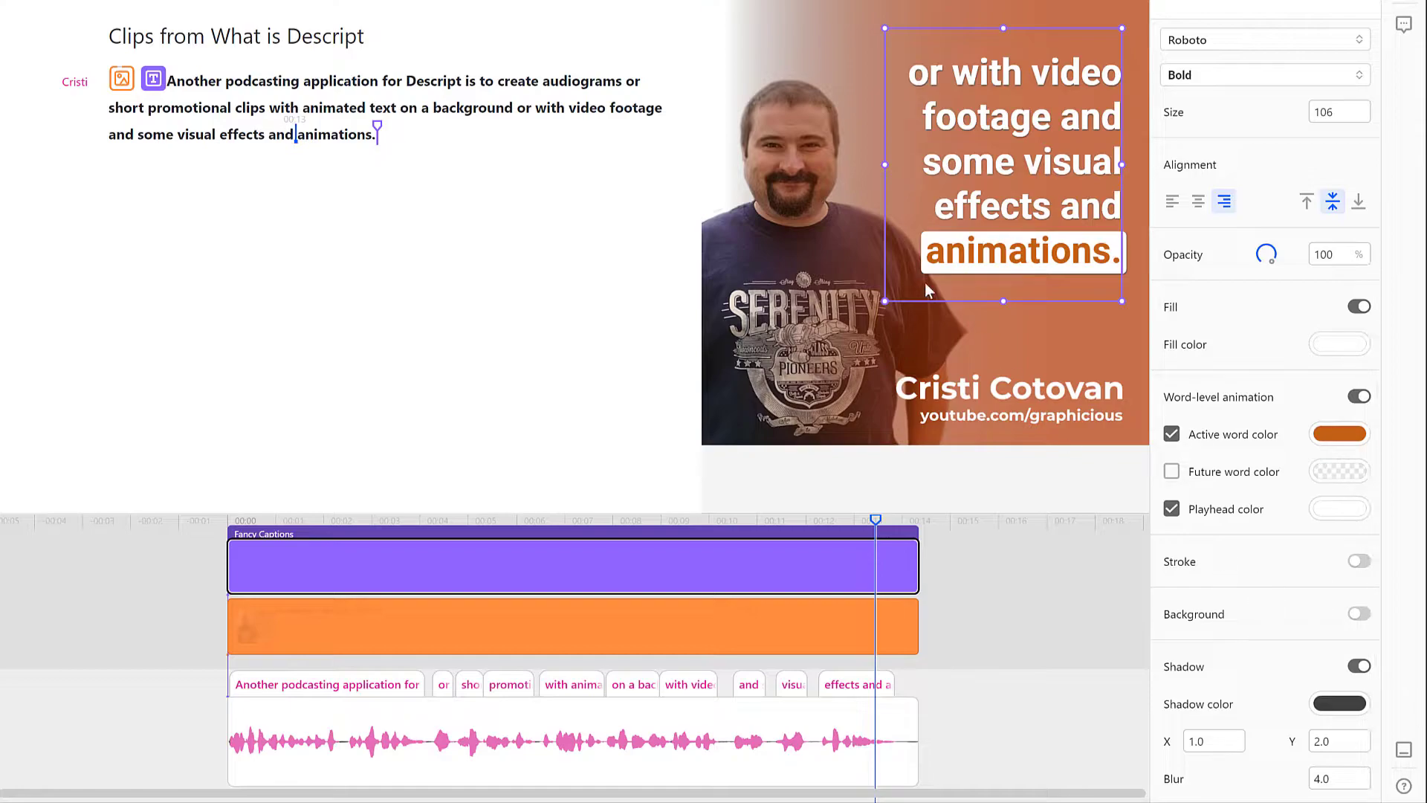
Step: Adjust the caption box's height to about 628, checking the fit on the longer caption at "text on a background"
left_click_drag(1003, 301, 1010, 259)
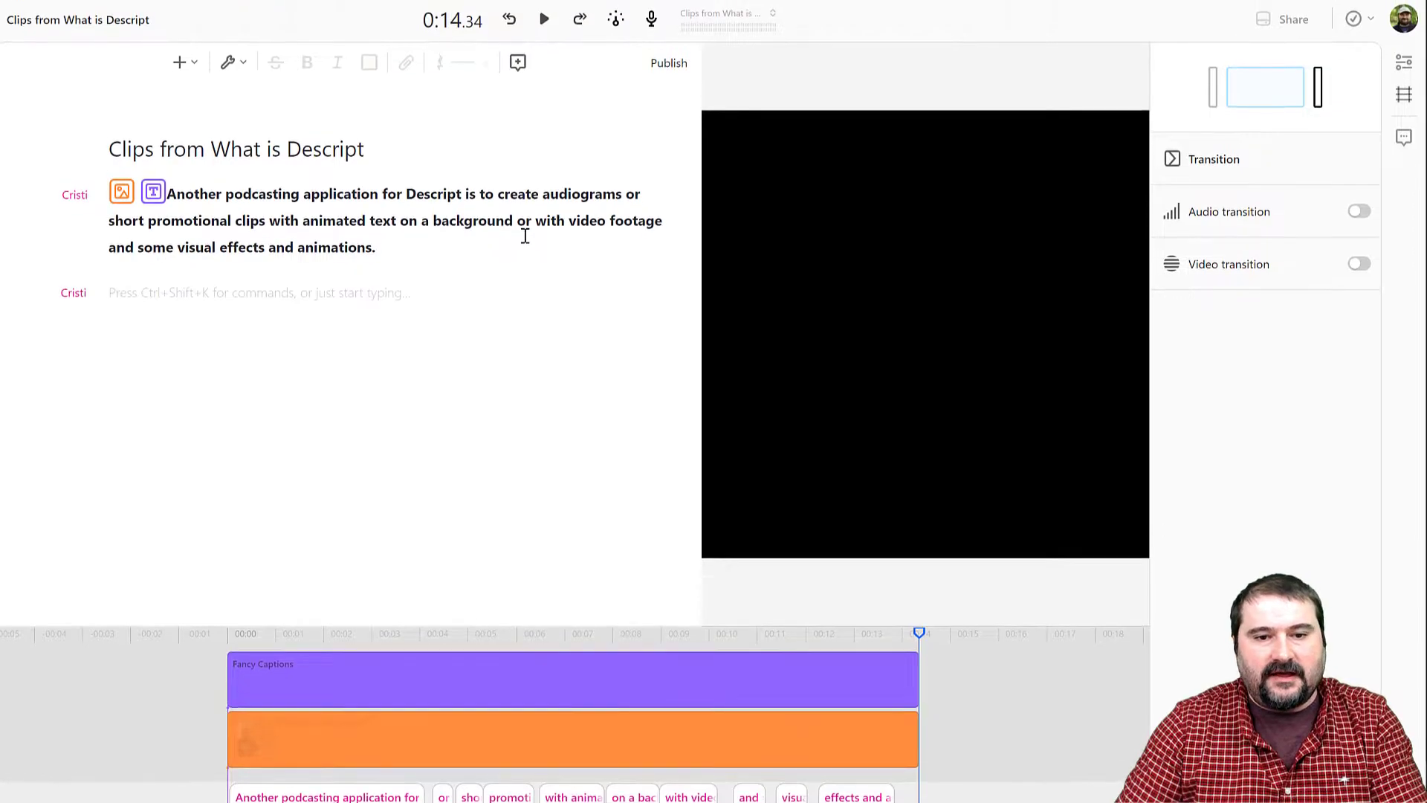
left_click(497, 119)
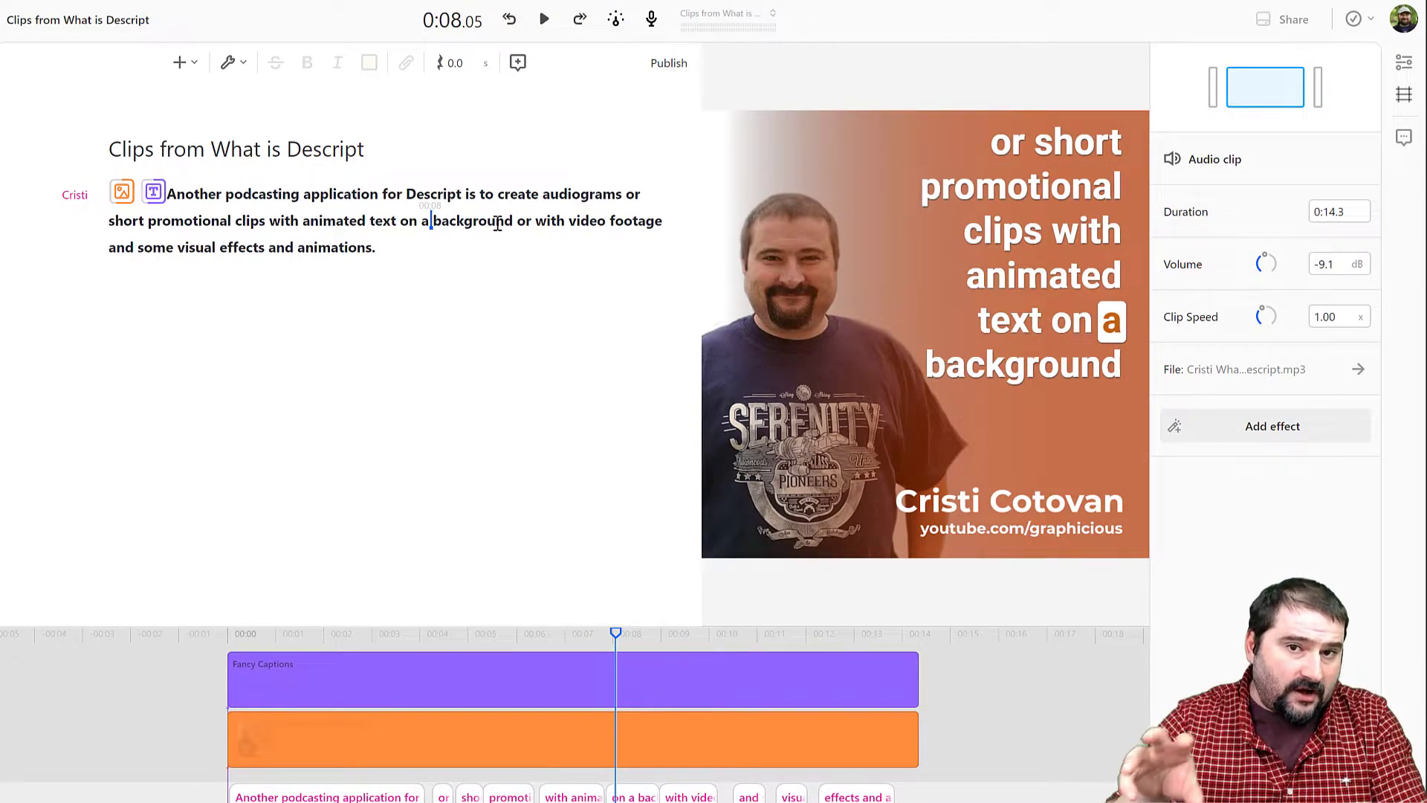
left_click(1040, 257)
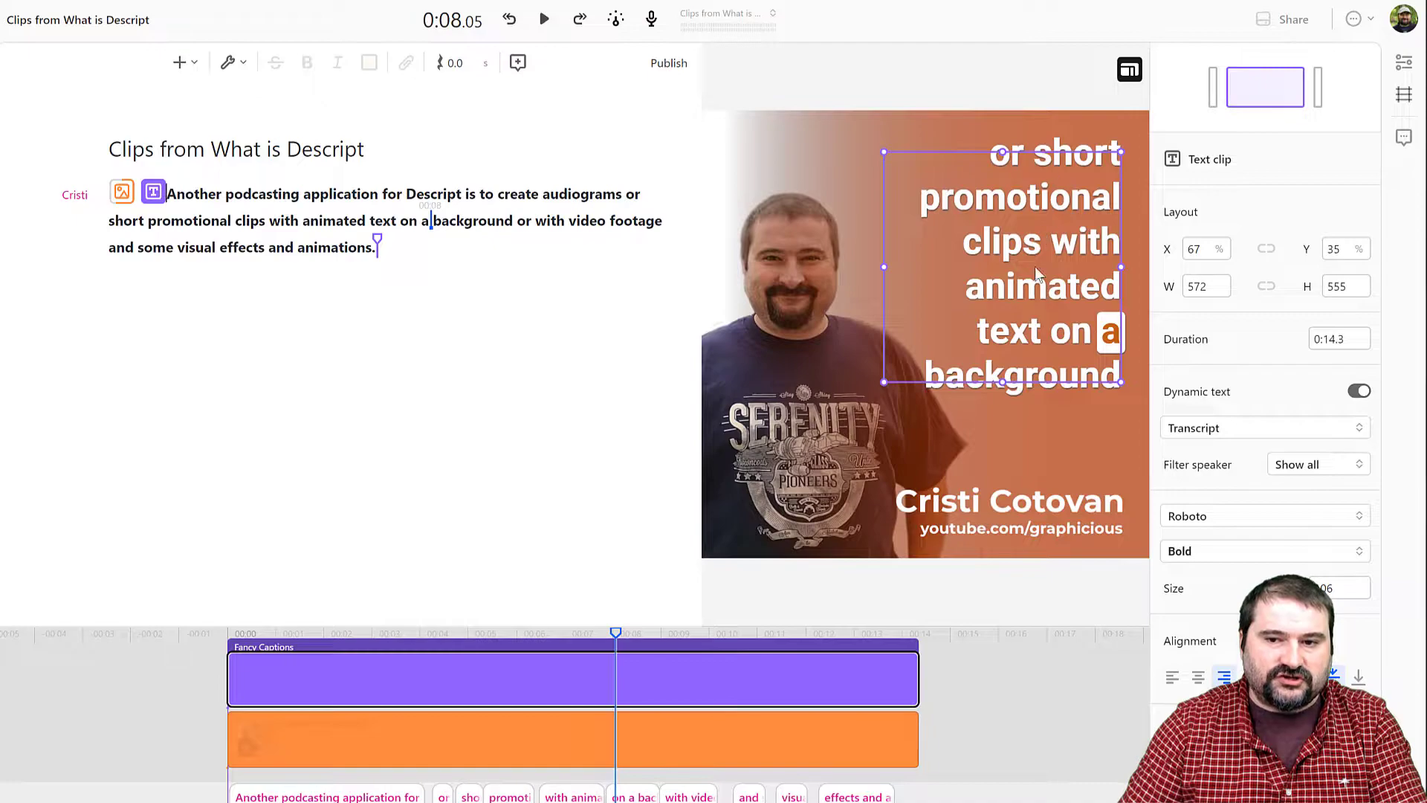
left_click_drag(1003, 383, 1004, 424)
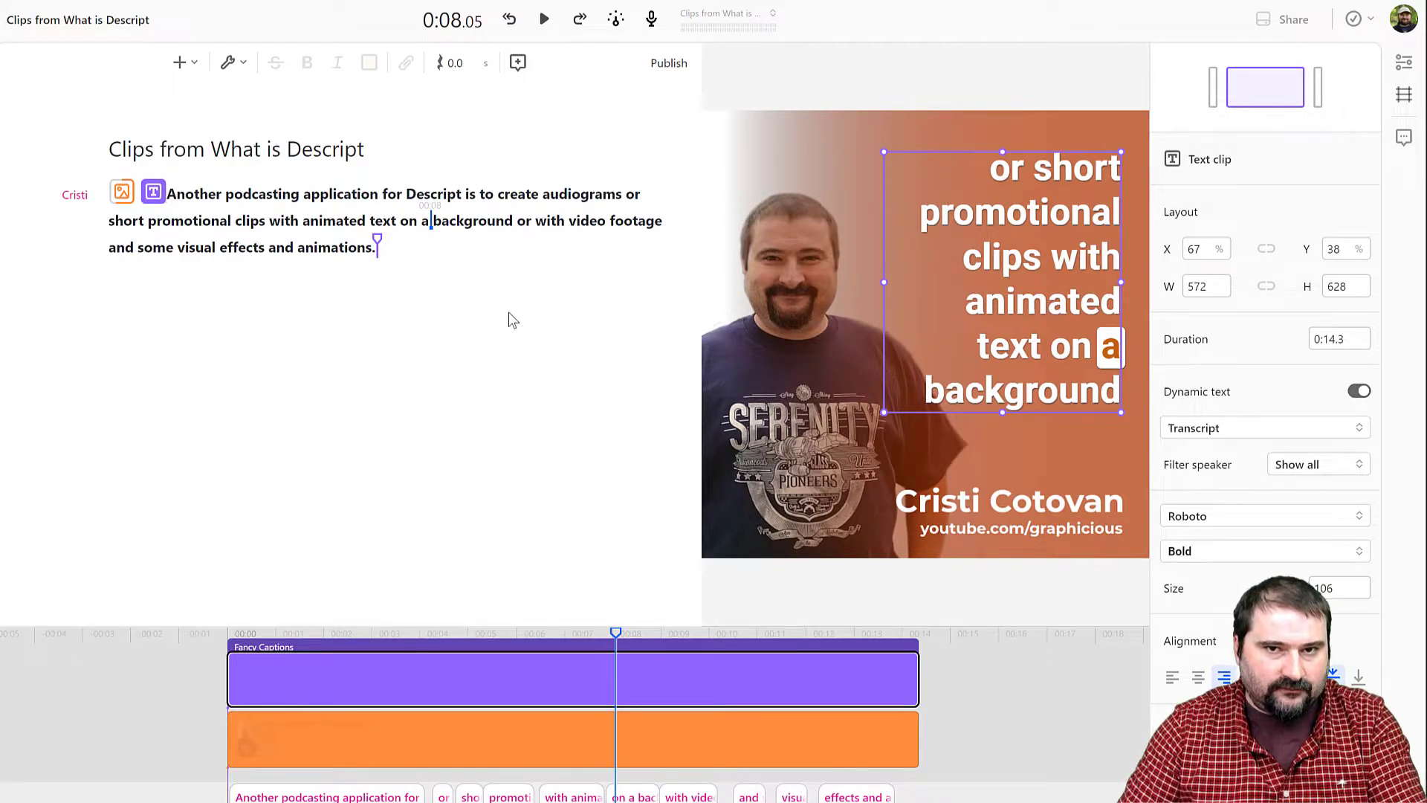
Step: Break the transcript into a new paragraph before "is to create audiograms" and check the captions on both sides of the break
left_click(167, 193)
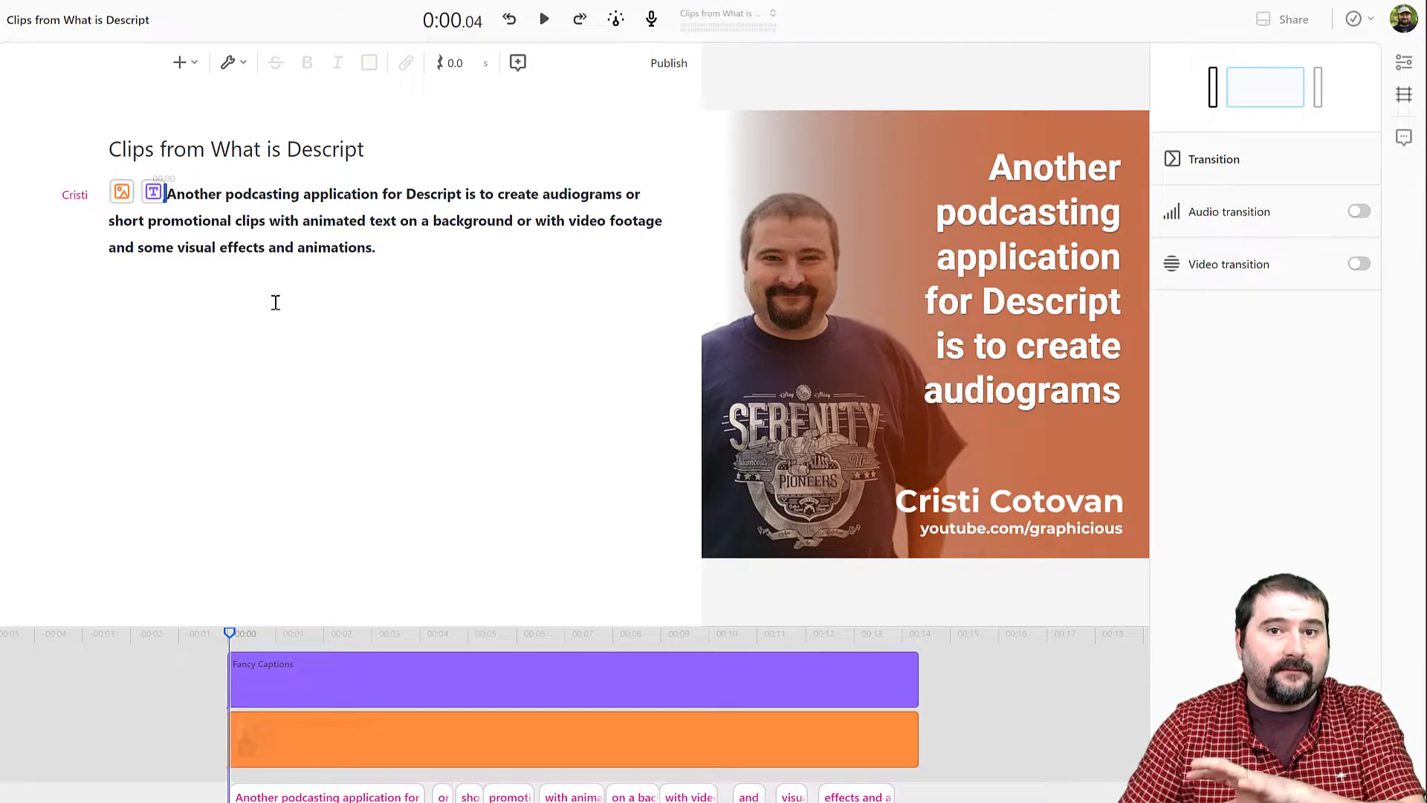
left_click(464, 193)
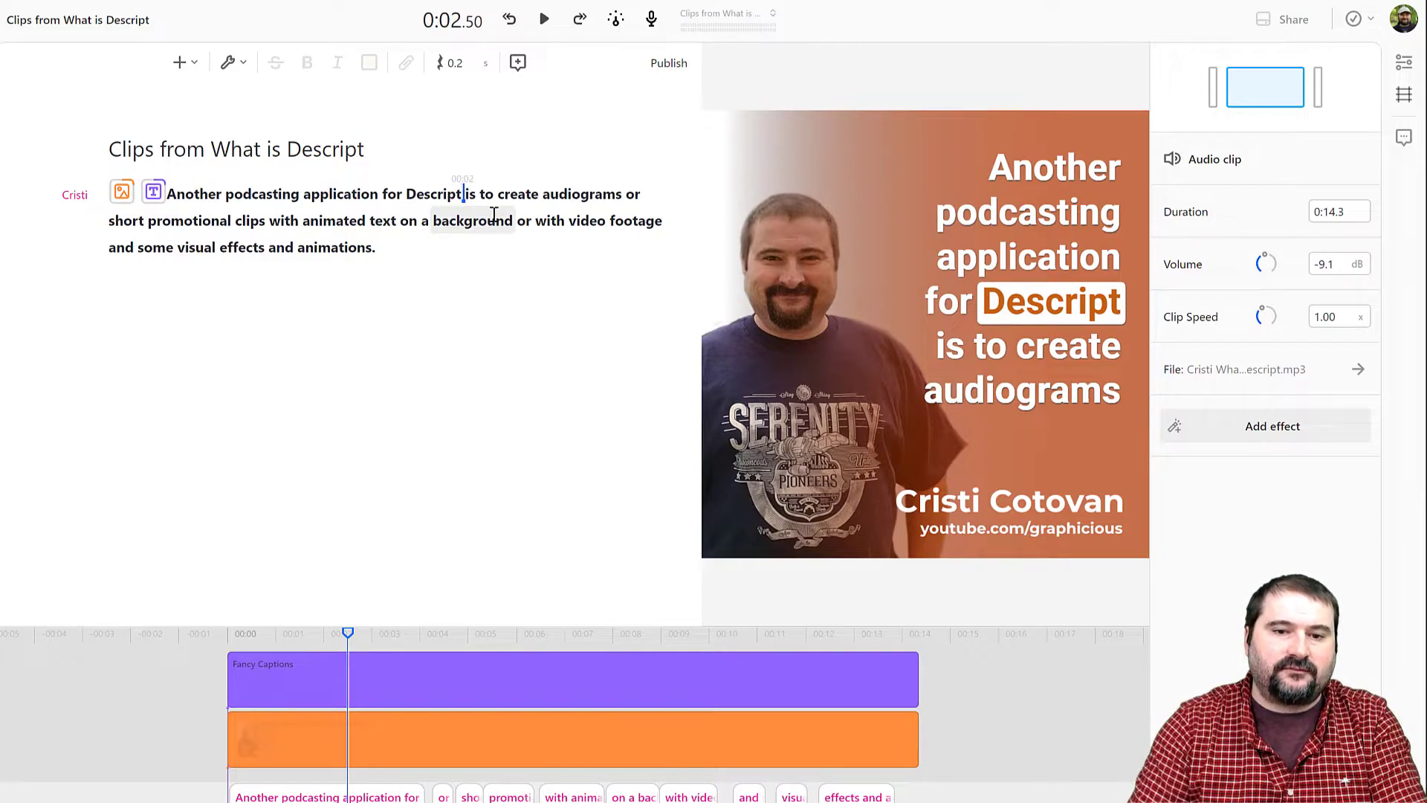
key("Return")
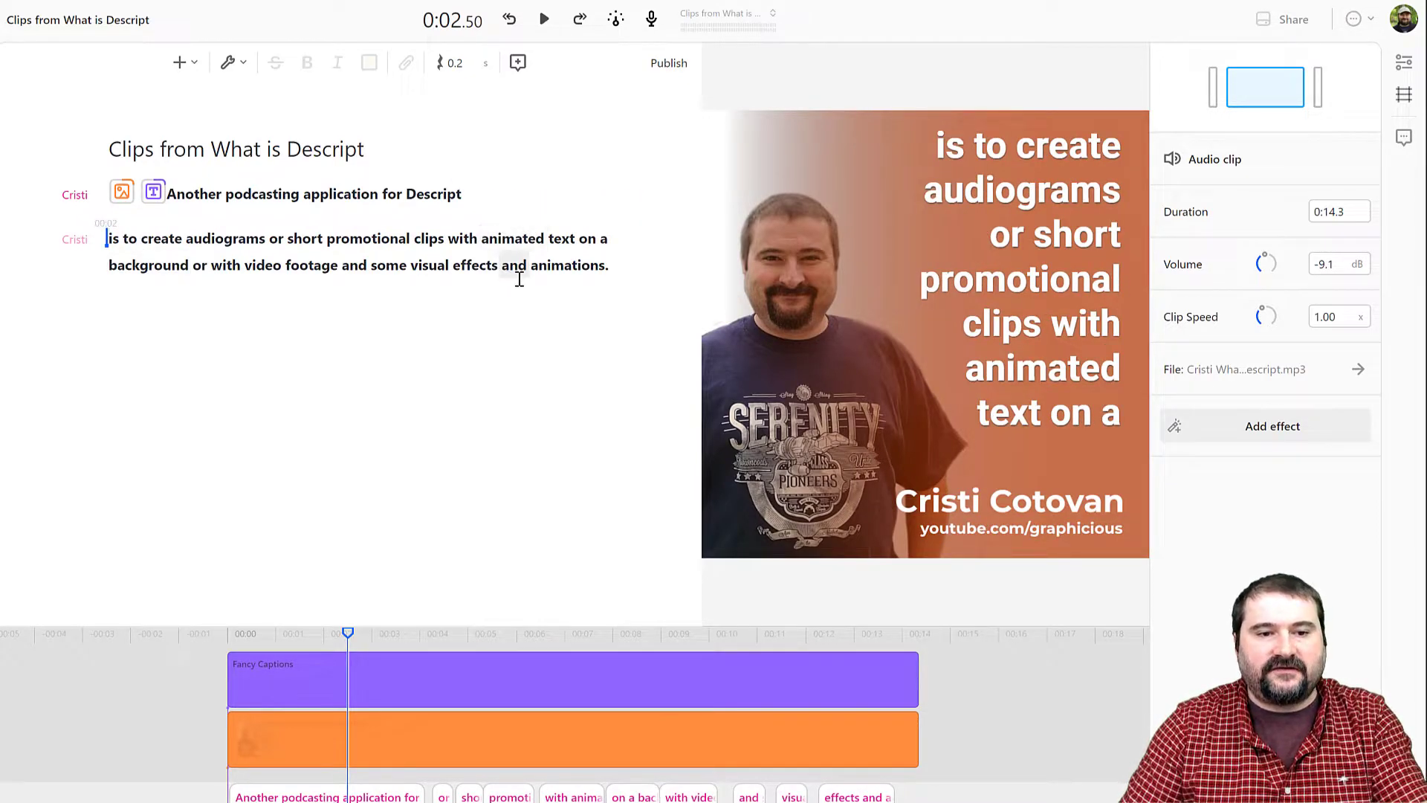
left_click(405, 193)
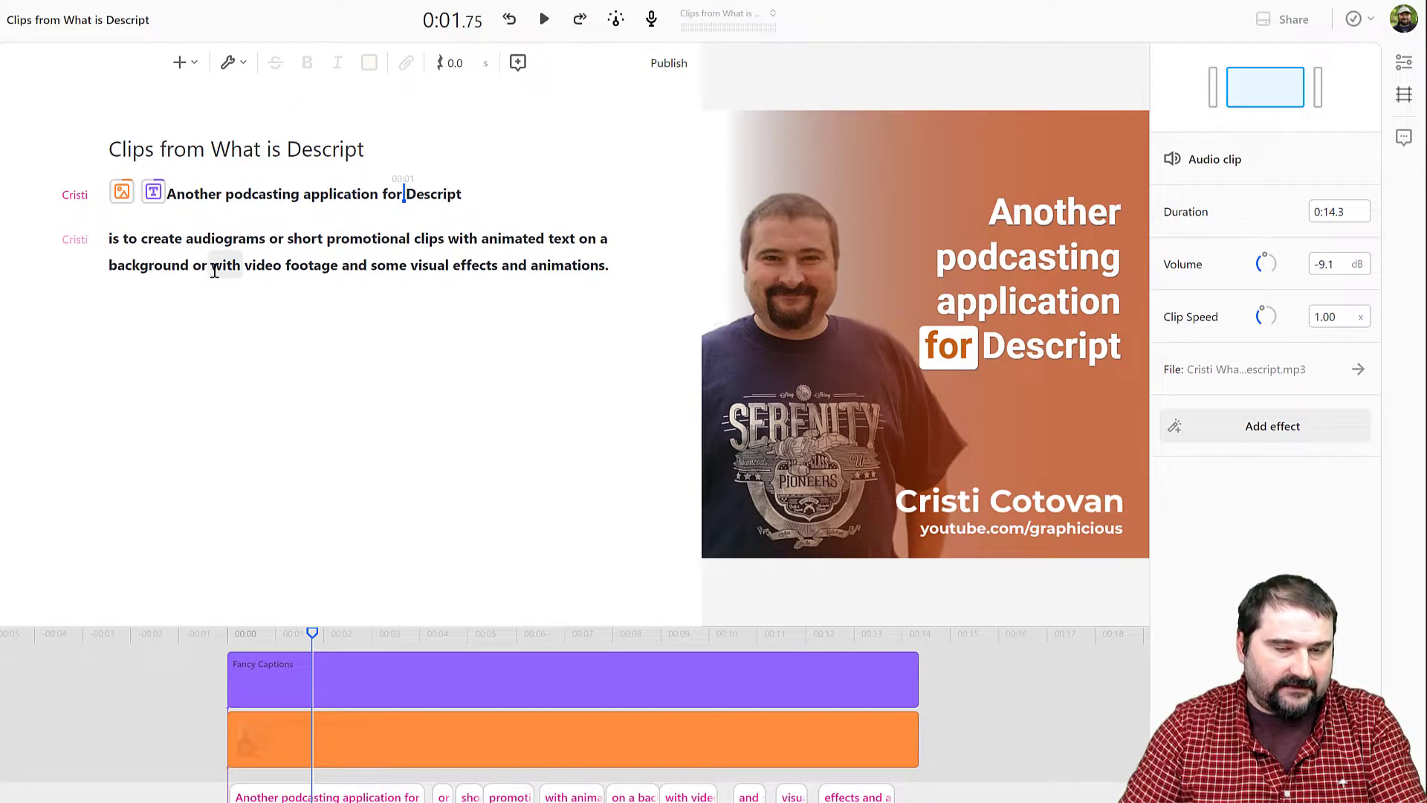
left_click(109, 239)
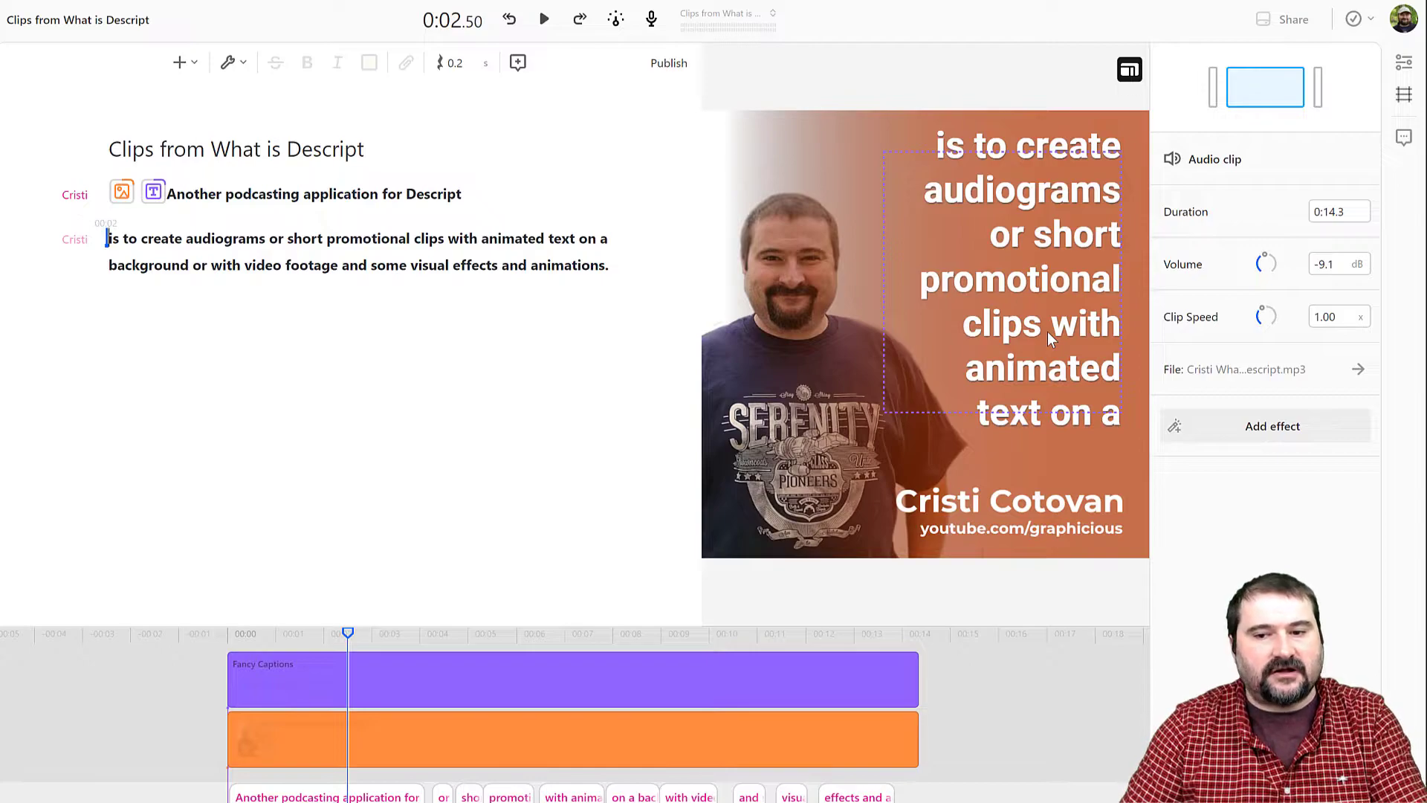
Step: Add paragraph breaks in the transcript before "with animated text" and before "or with video footage"
left_click(449, 238)
key("Return")
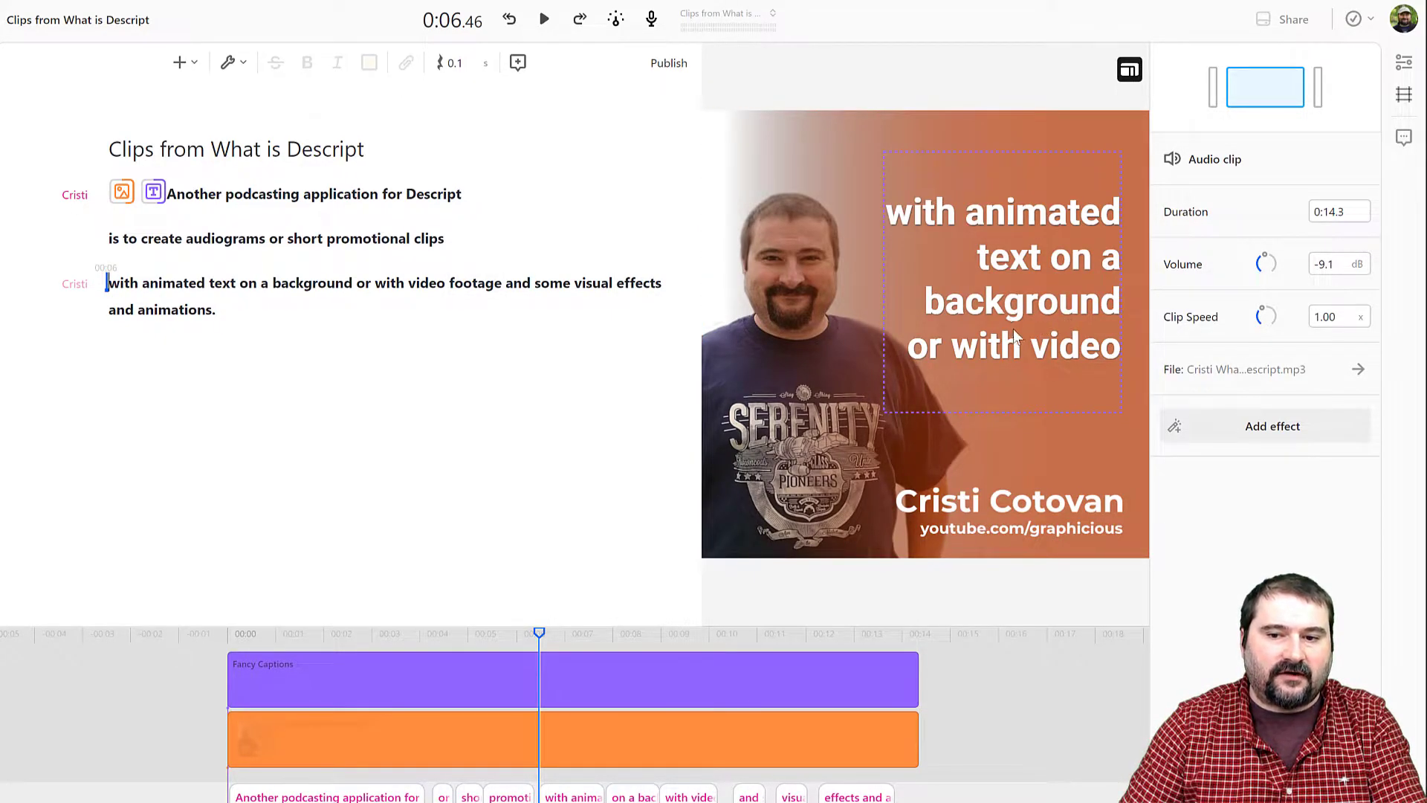
left_click(357, 283)
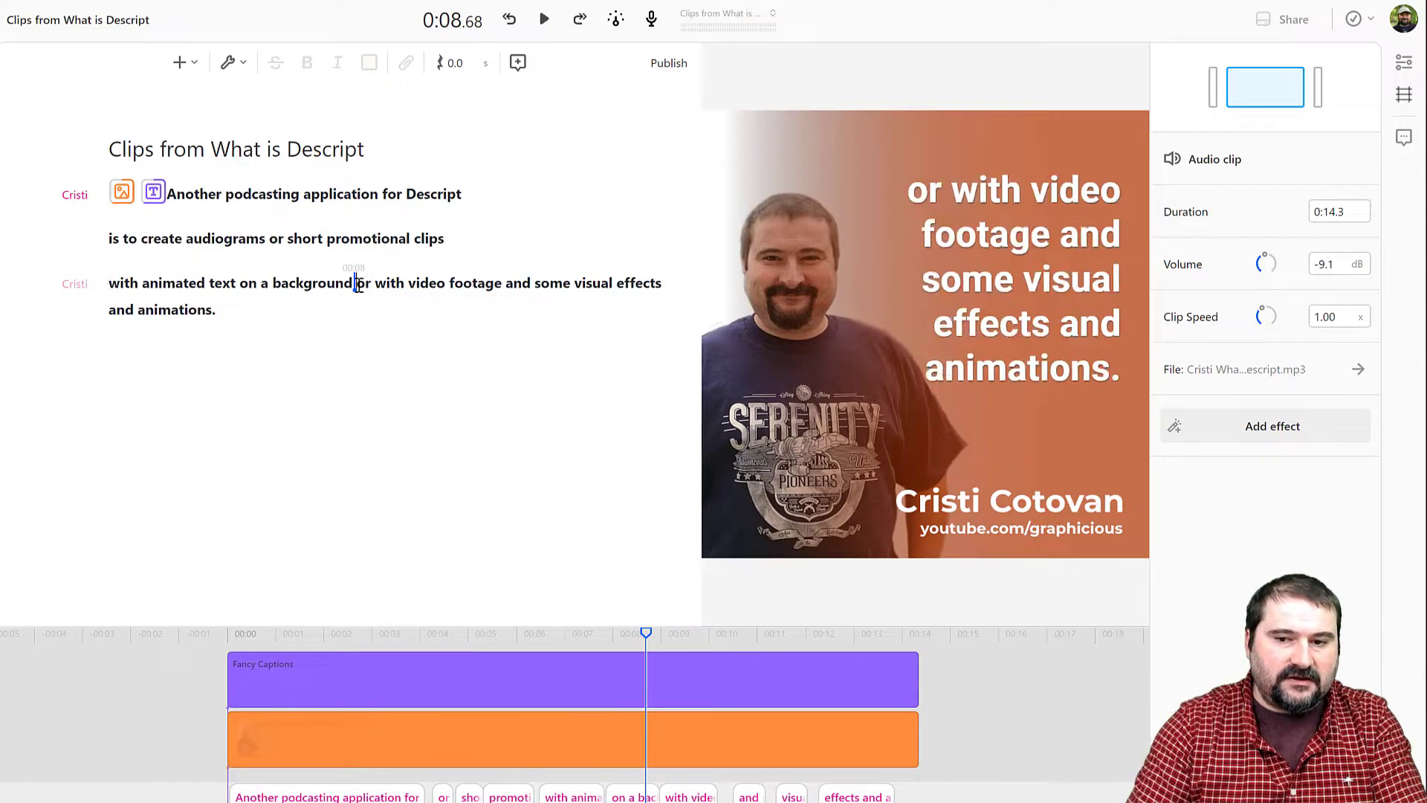
key("Return")
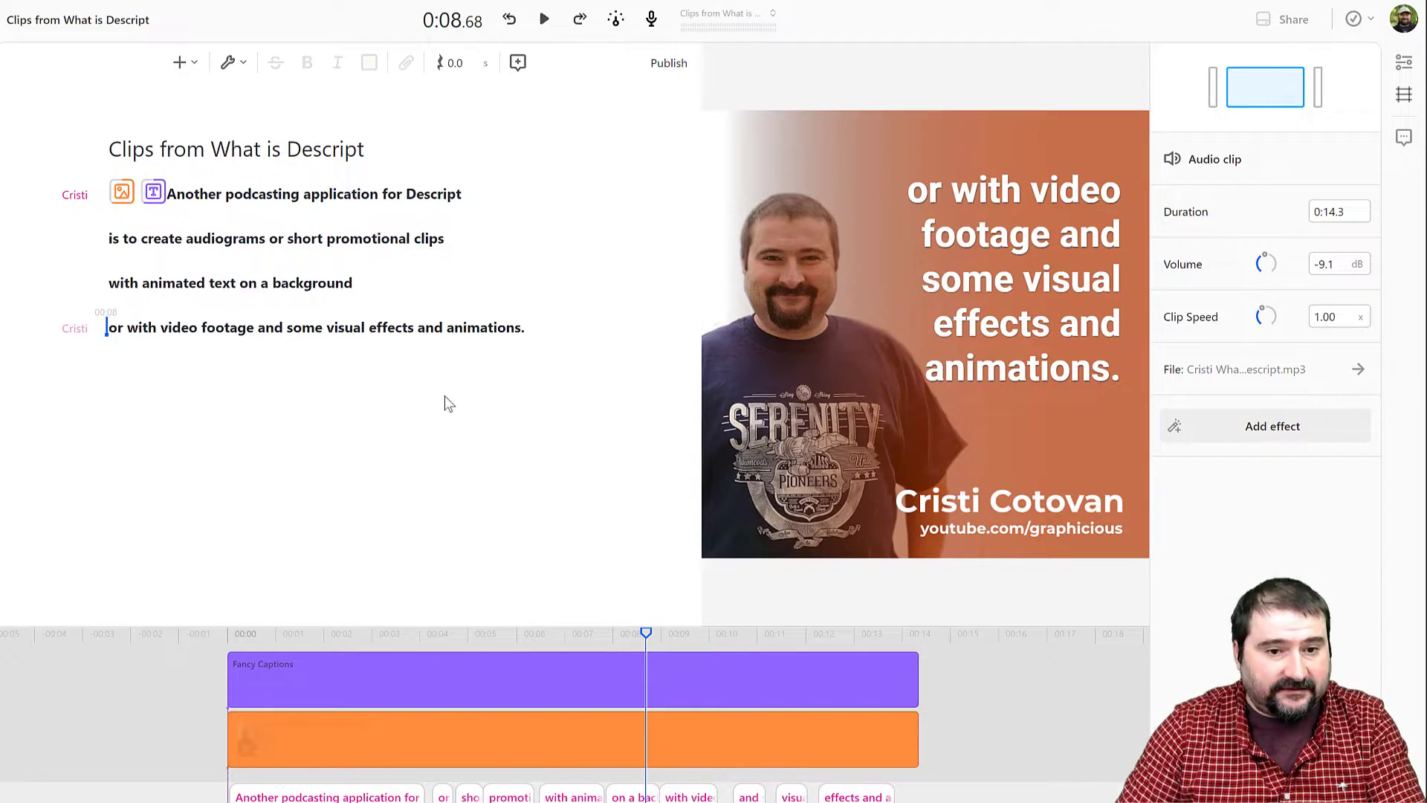
Step: Play the clip from the beginning to review how the captions follow the paragraph breaks, then pause it
left_click(165, 193)
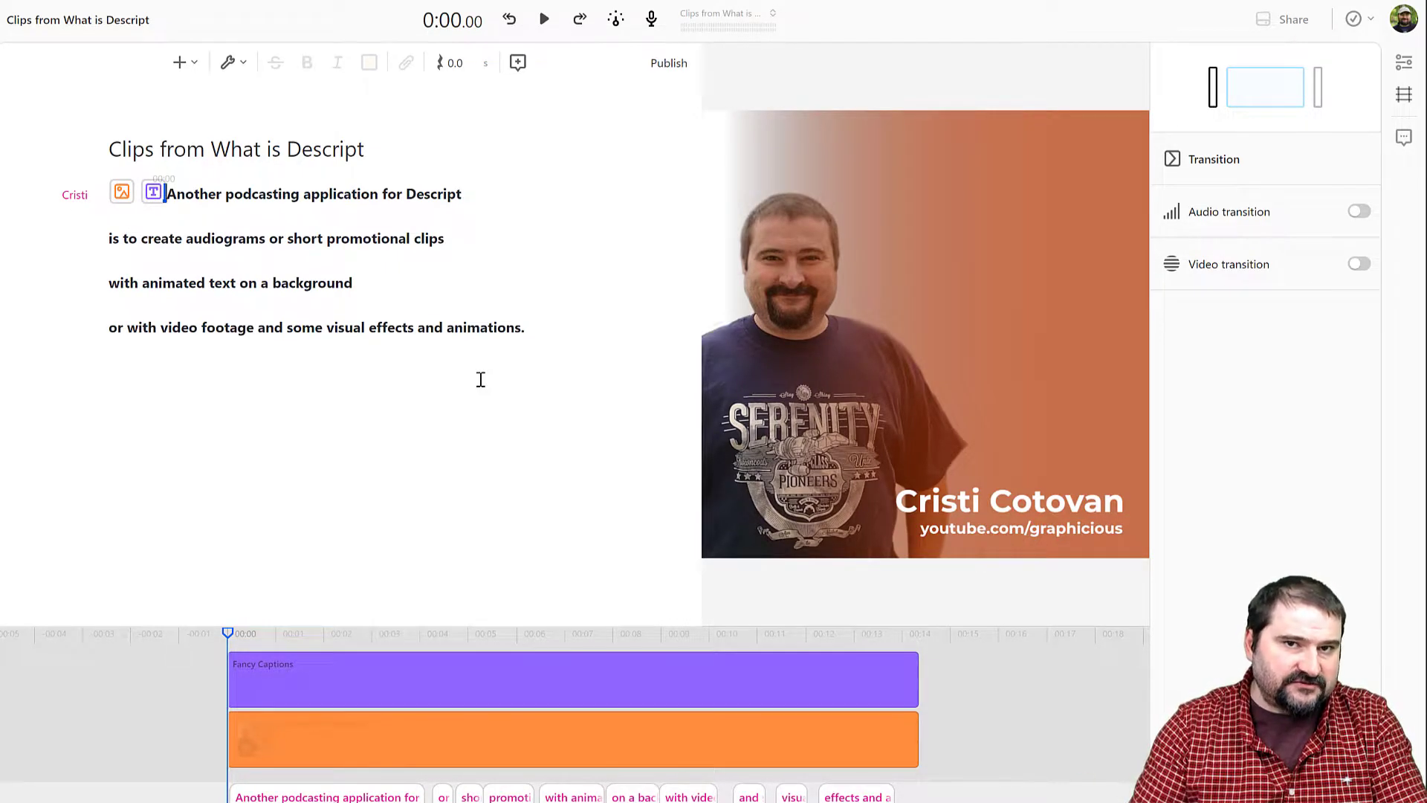
key("space")
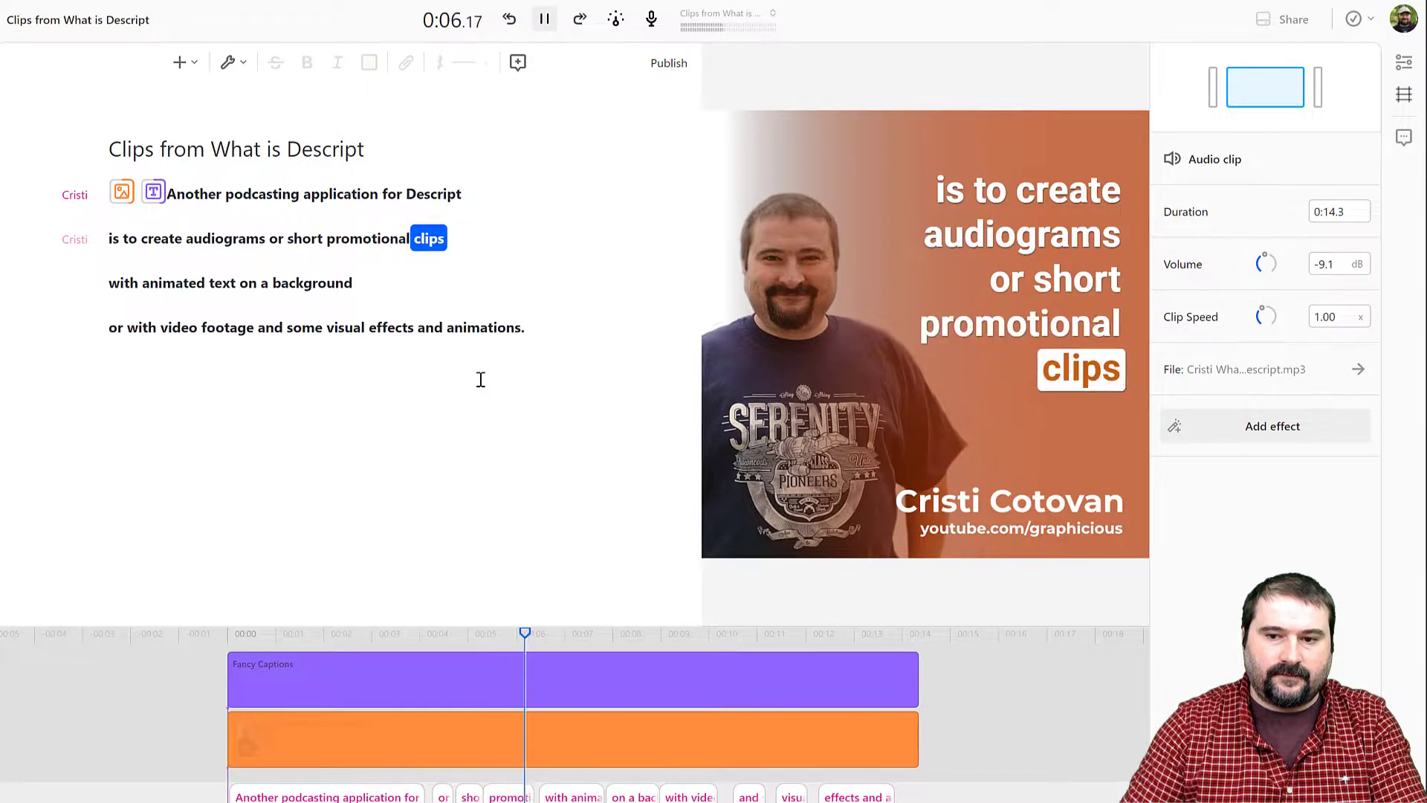
key("space")
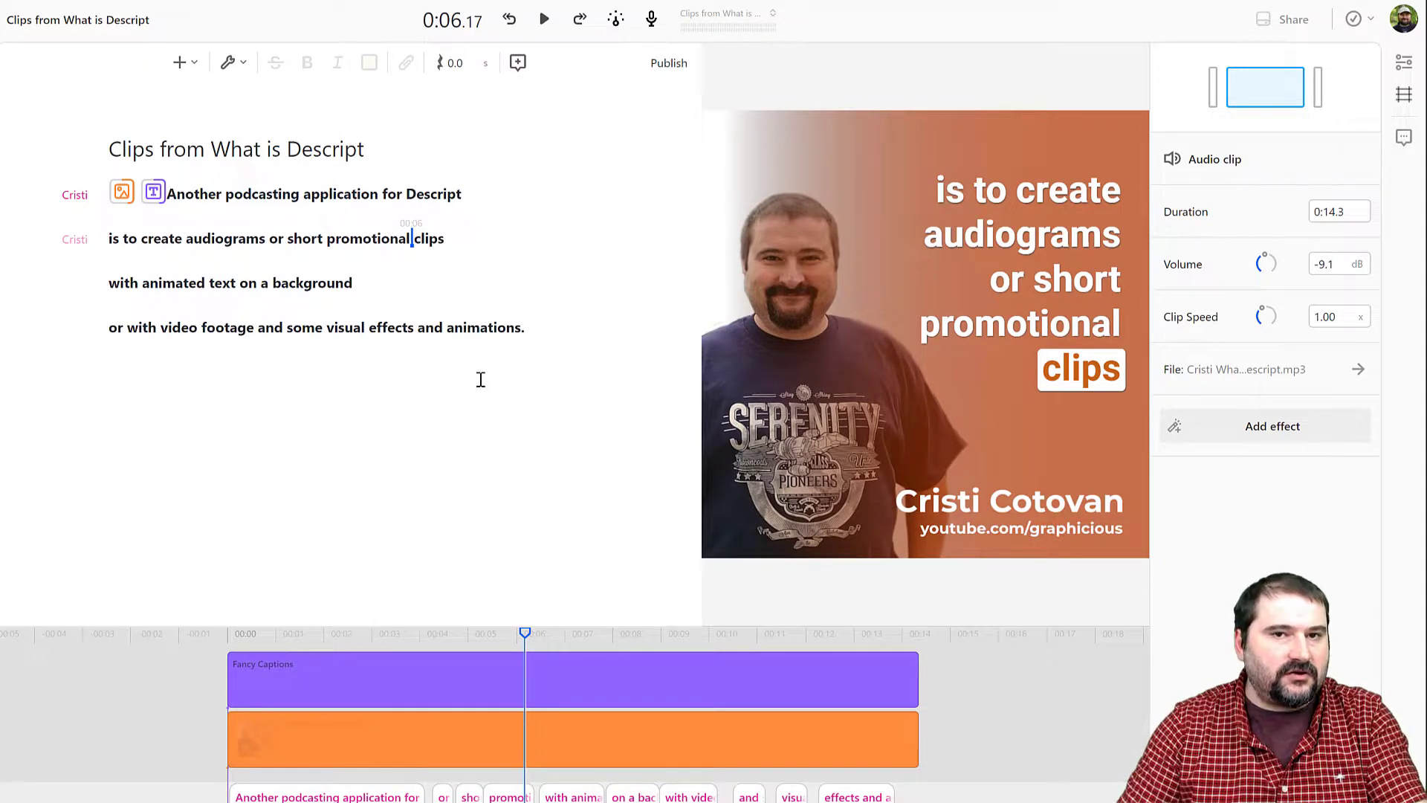
Step: Add a paragraph break in the transcript before "or short promotional clips"
left_click(268, 237)
key("Return")
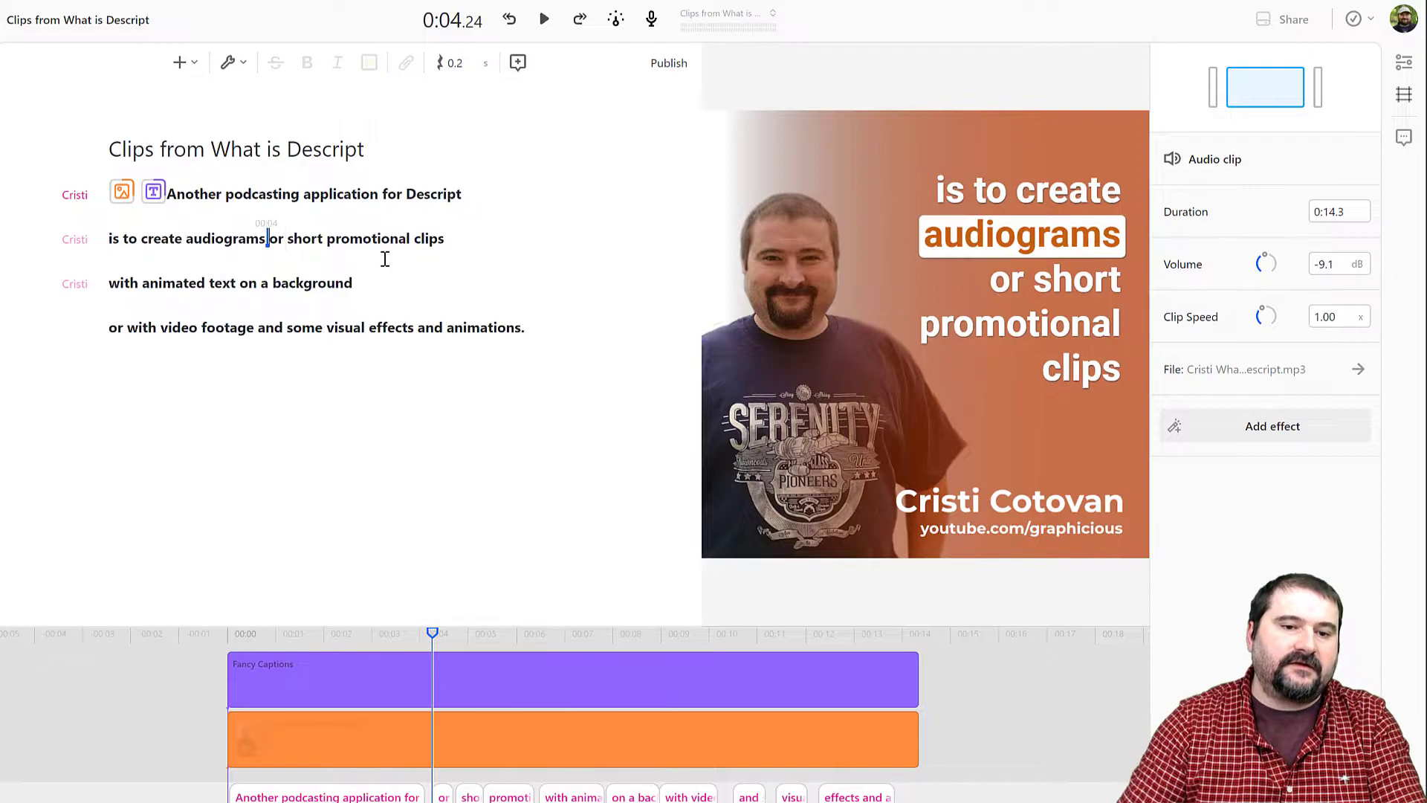
Step: Check how the captions look on the canvas for each transcript paragraph from "is to create audiograms" to "or with video footage"
left_click(197, 238)
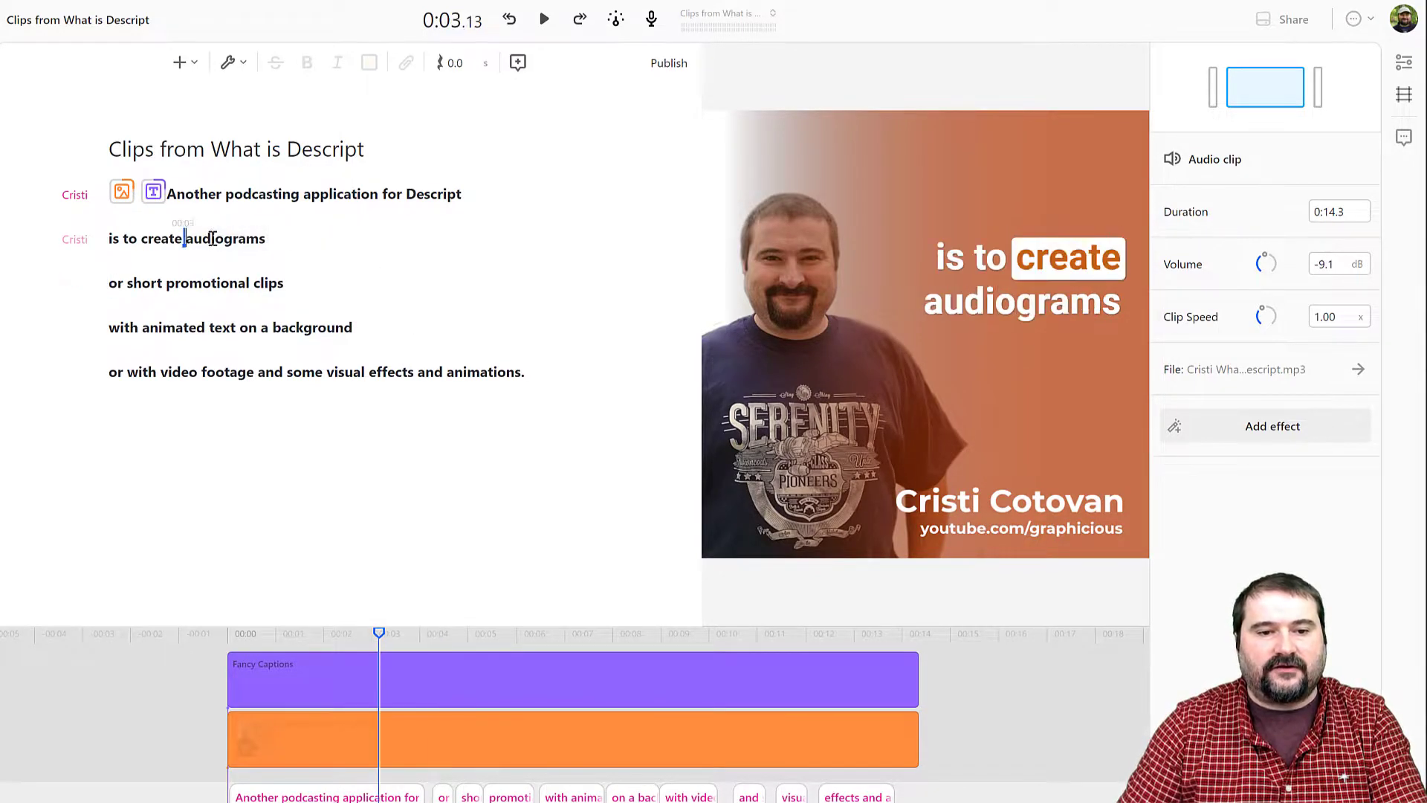
left_click(193, 281)
left_click(209, 326)
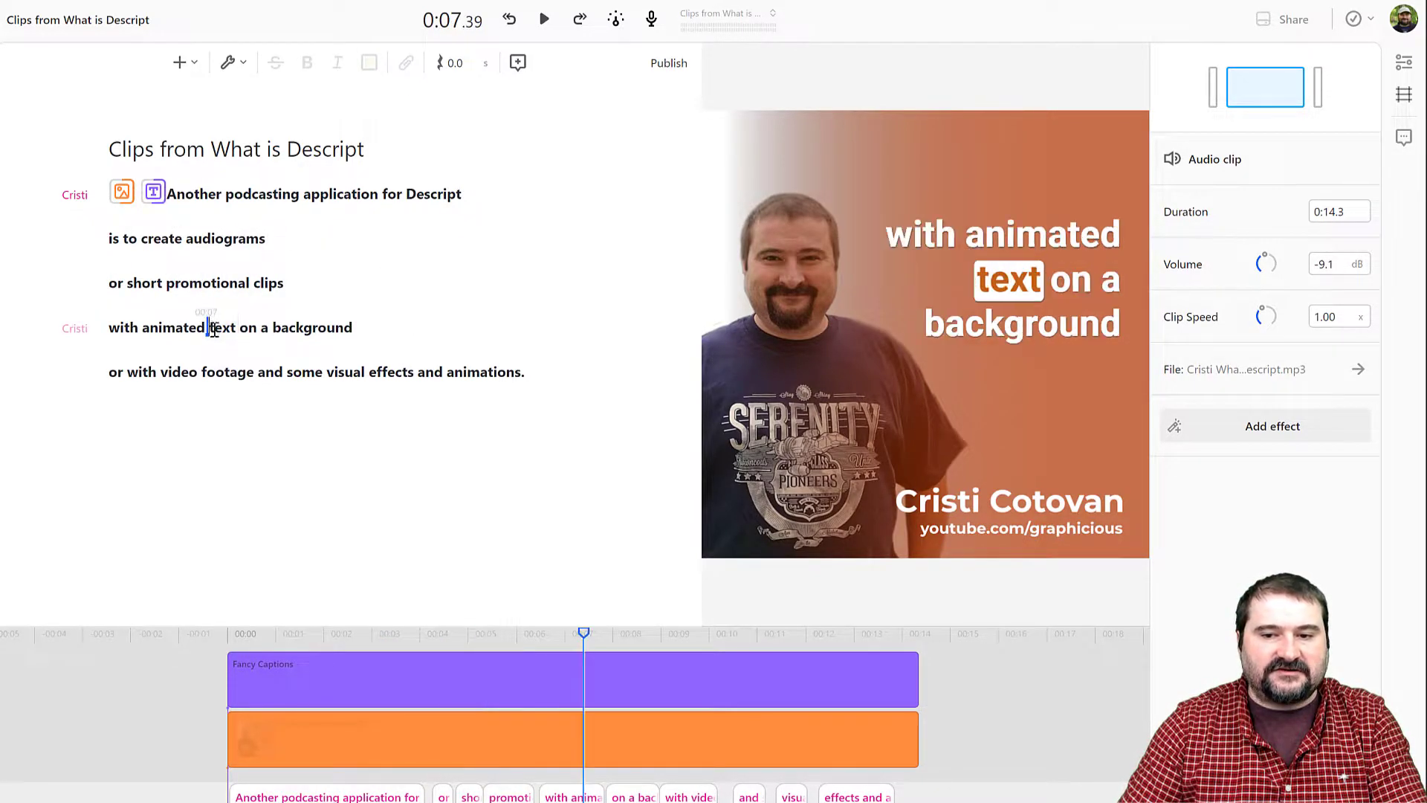
left_click(224, 370)
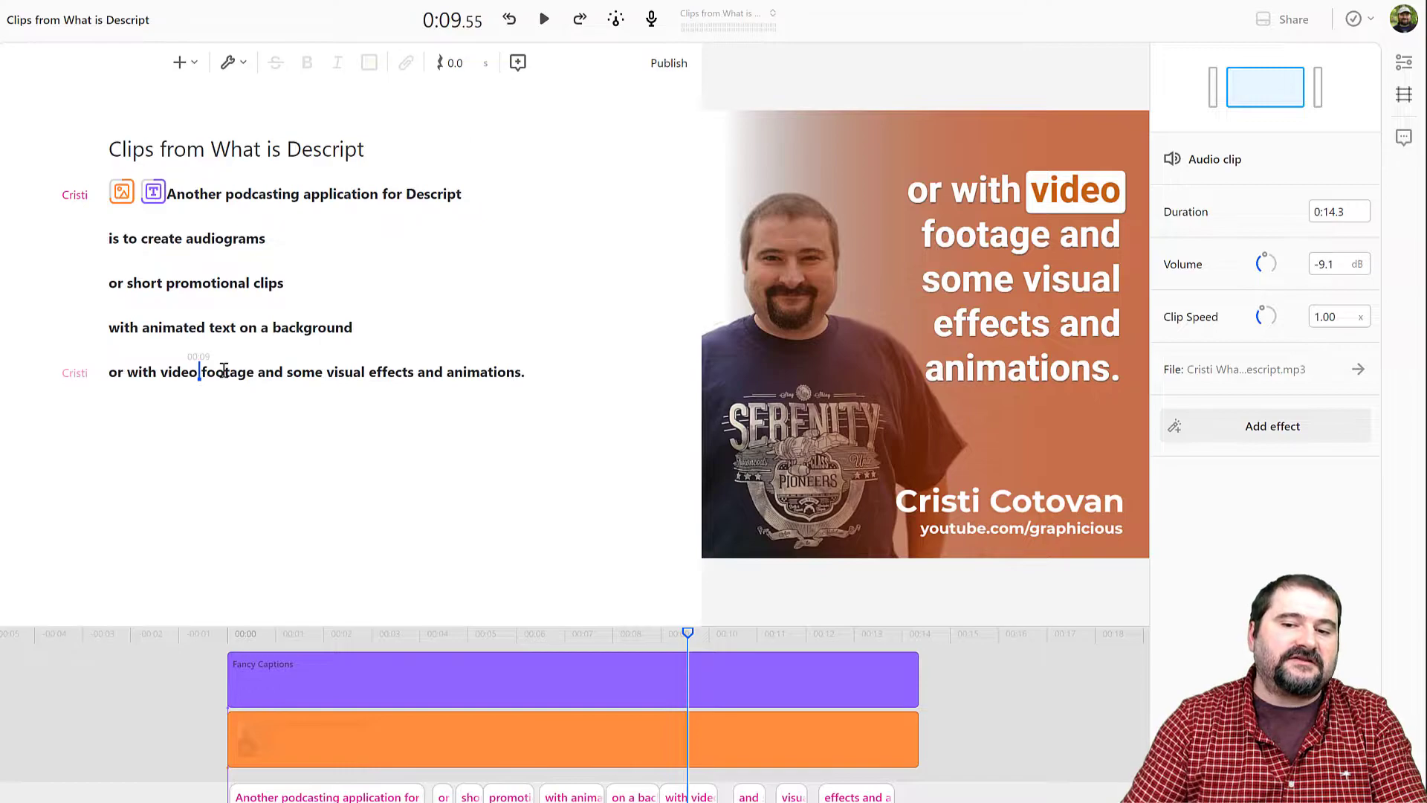
Step: Reposition the Fancy Captions box to X 68%, Y 33% and shorten its height to 570
left_click(985, 313)
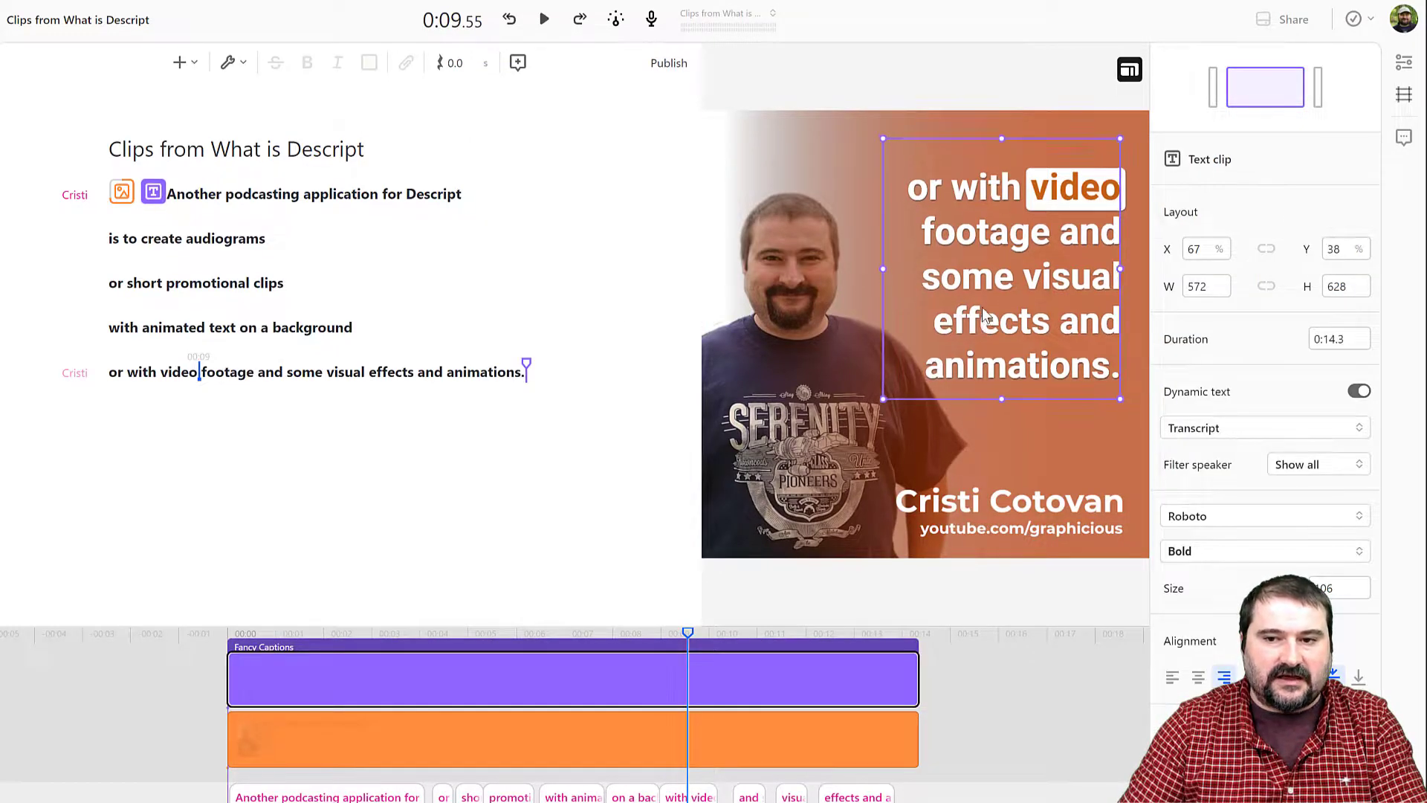
left_click_drag(983, 311, 983, 306)
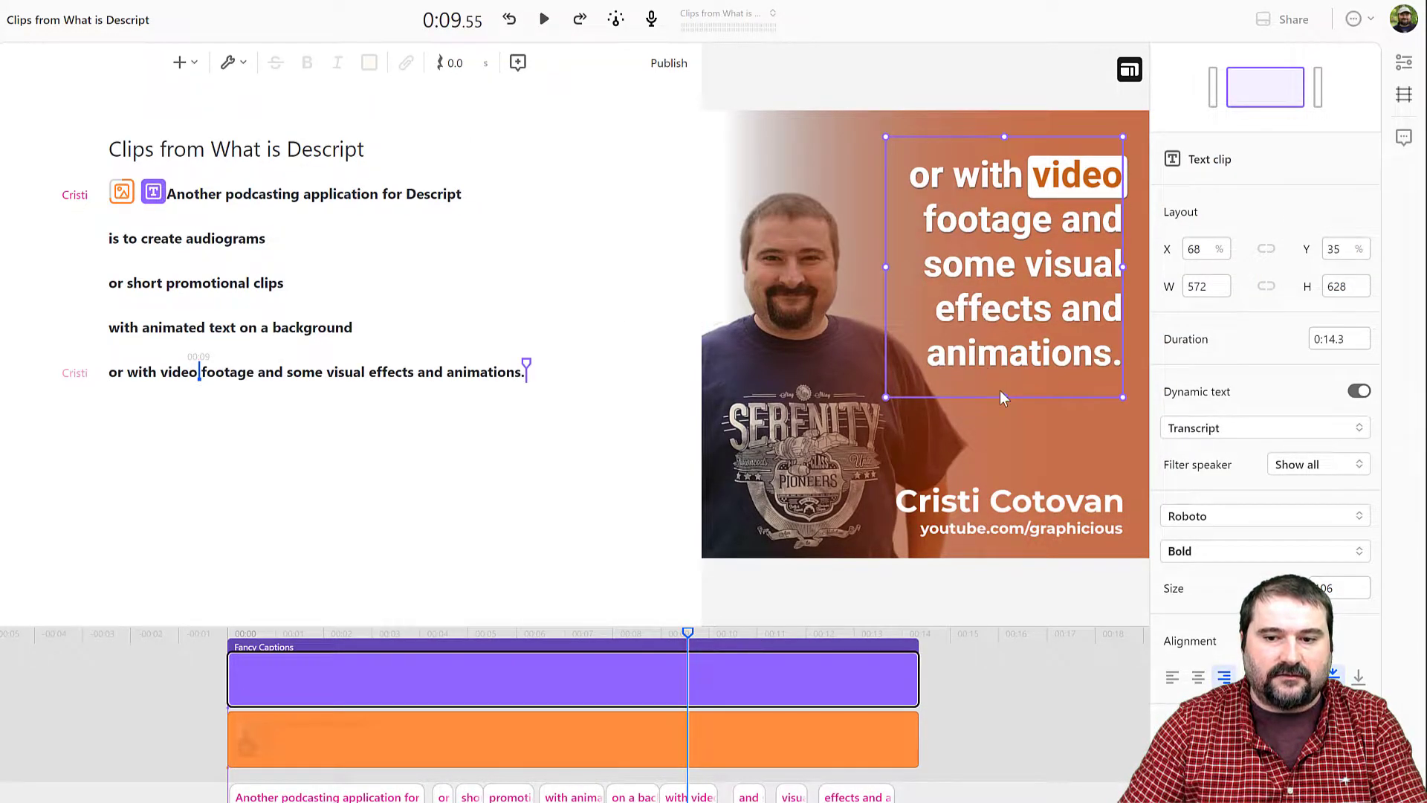
left_click_drag(1003, 397, 1004, 374)
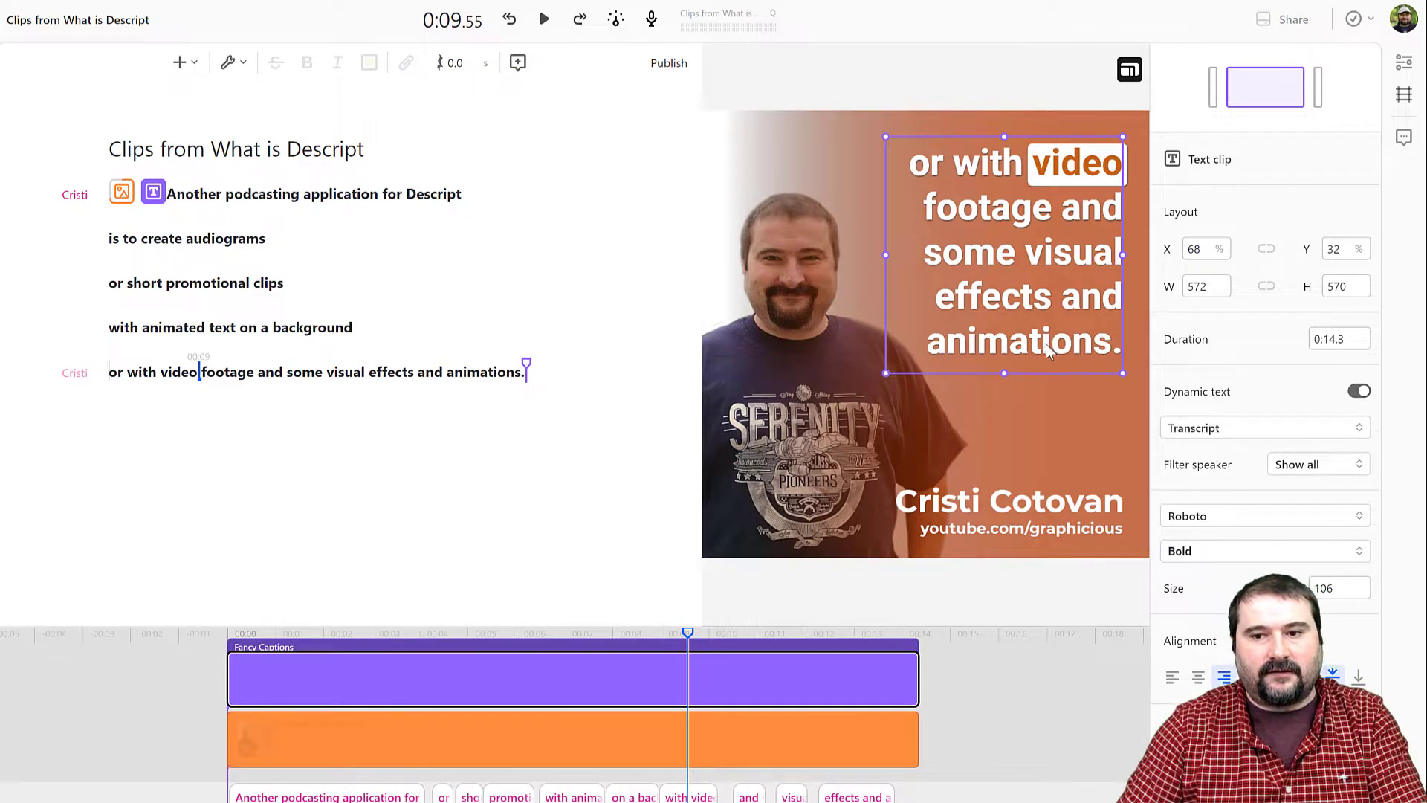
key("Down")
key("Down")
key("Down")
key("Down")
key("Down")
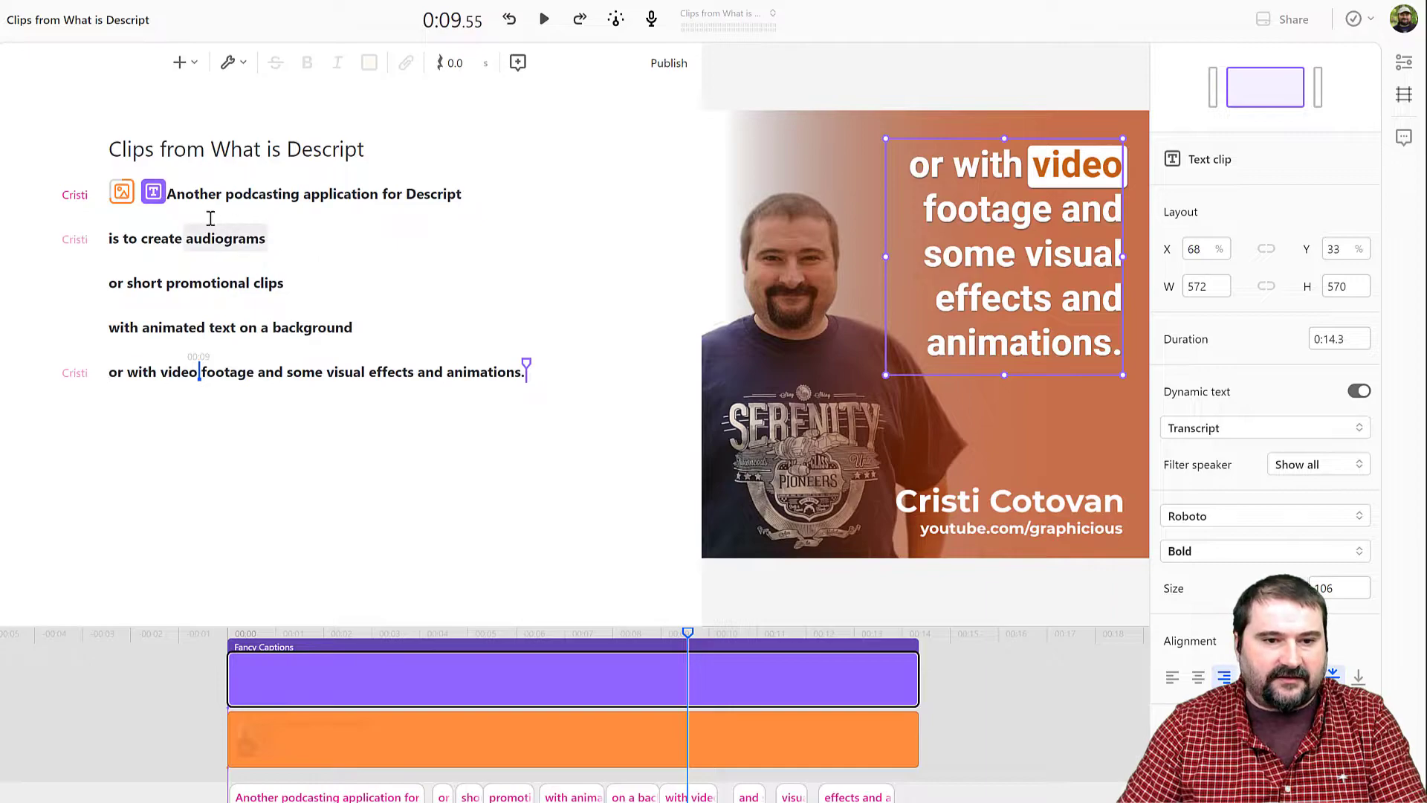
Step: Insert a Waveform at the very start of the script and extend it to the full 0:14.3 clip duration
left_click(170, 198)
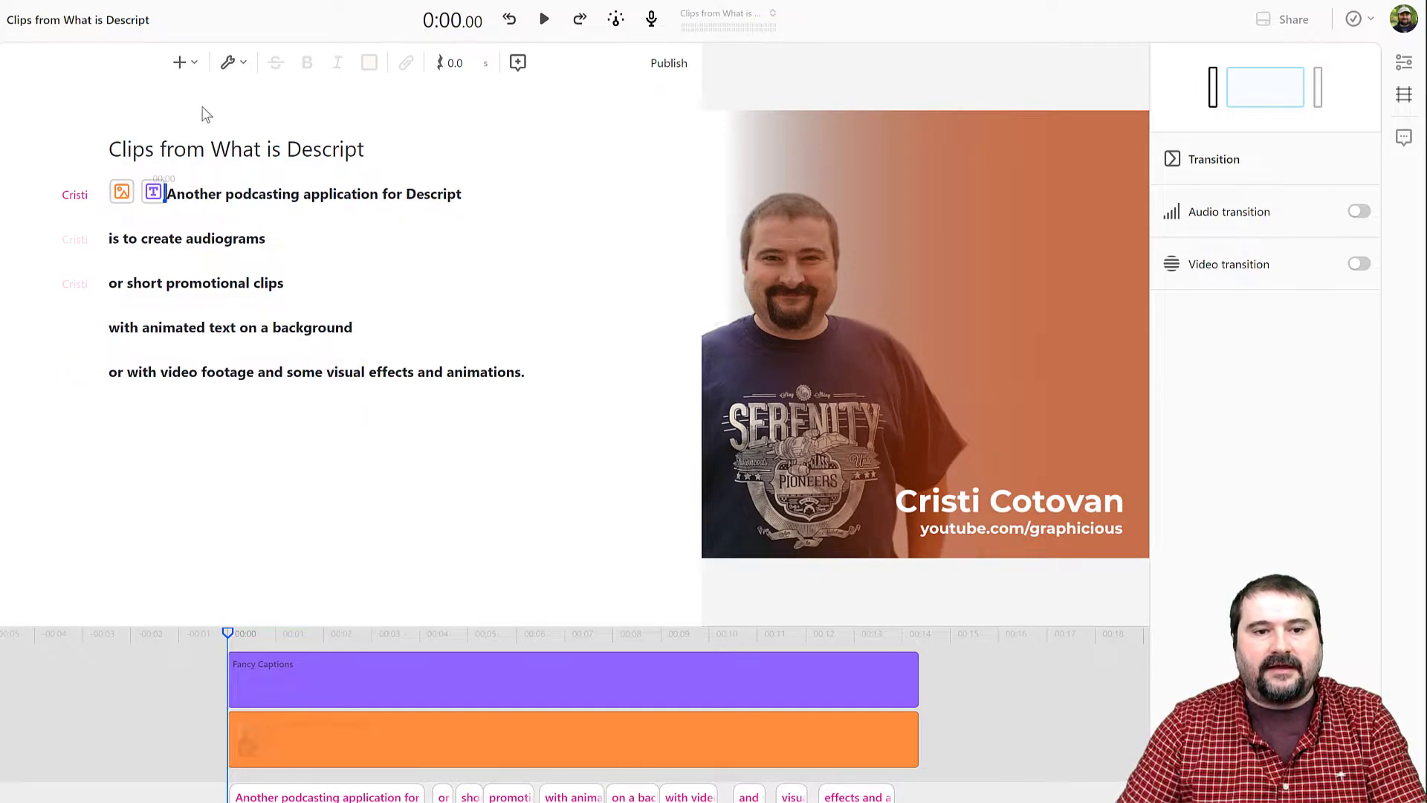
left_click(183, 66)
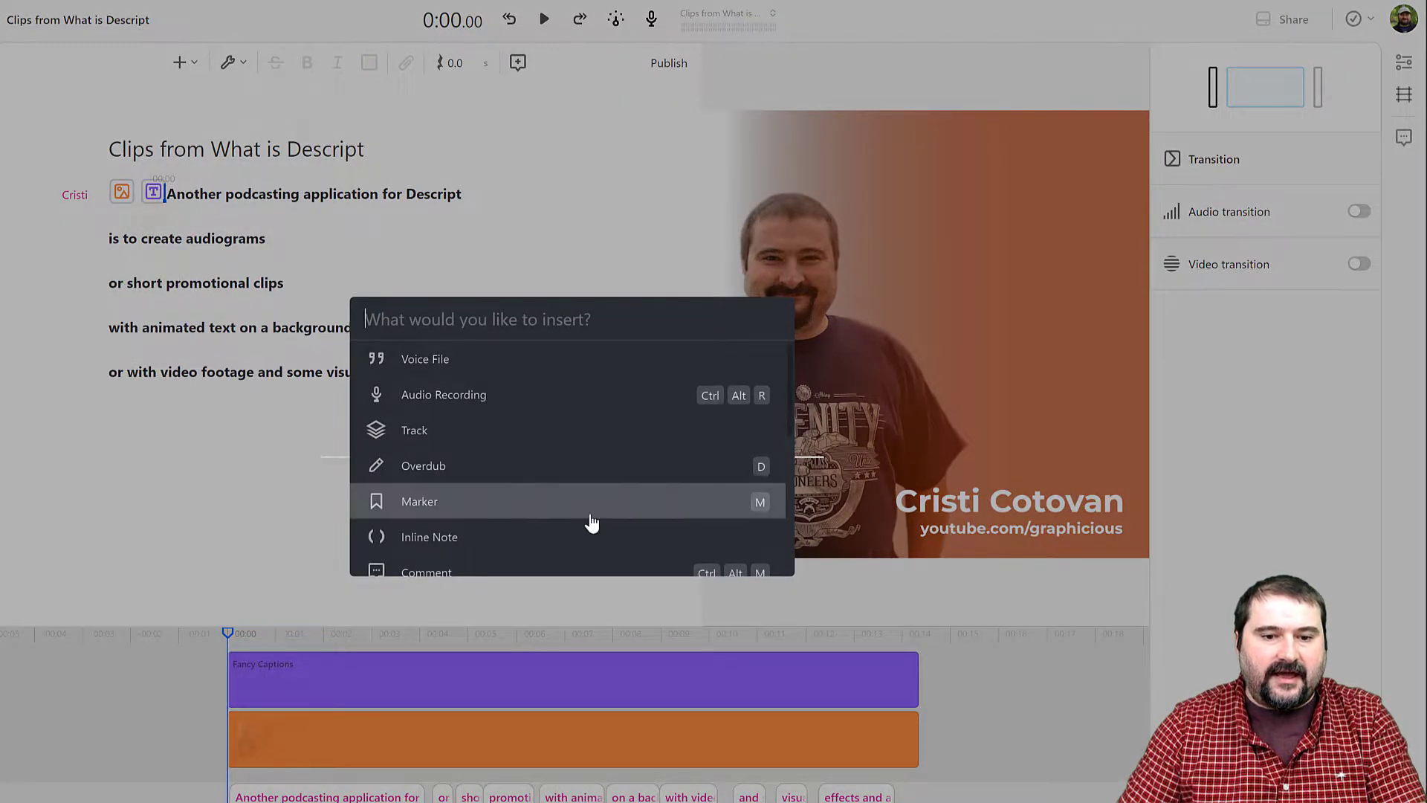
scroll(587, 518, "down", 5)
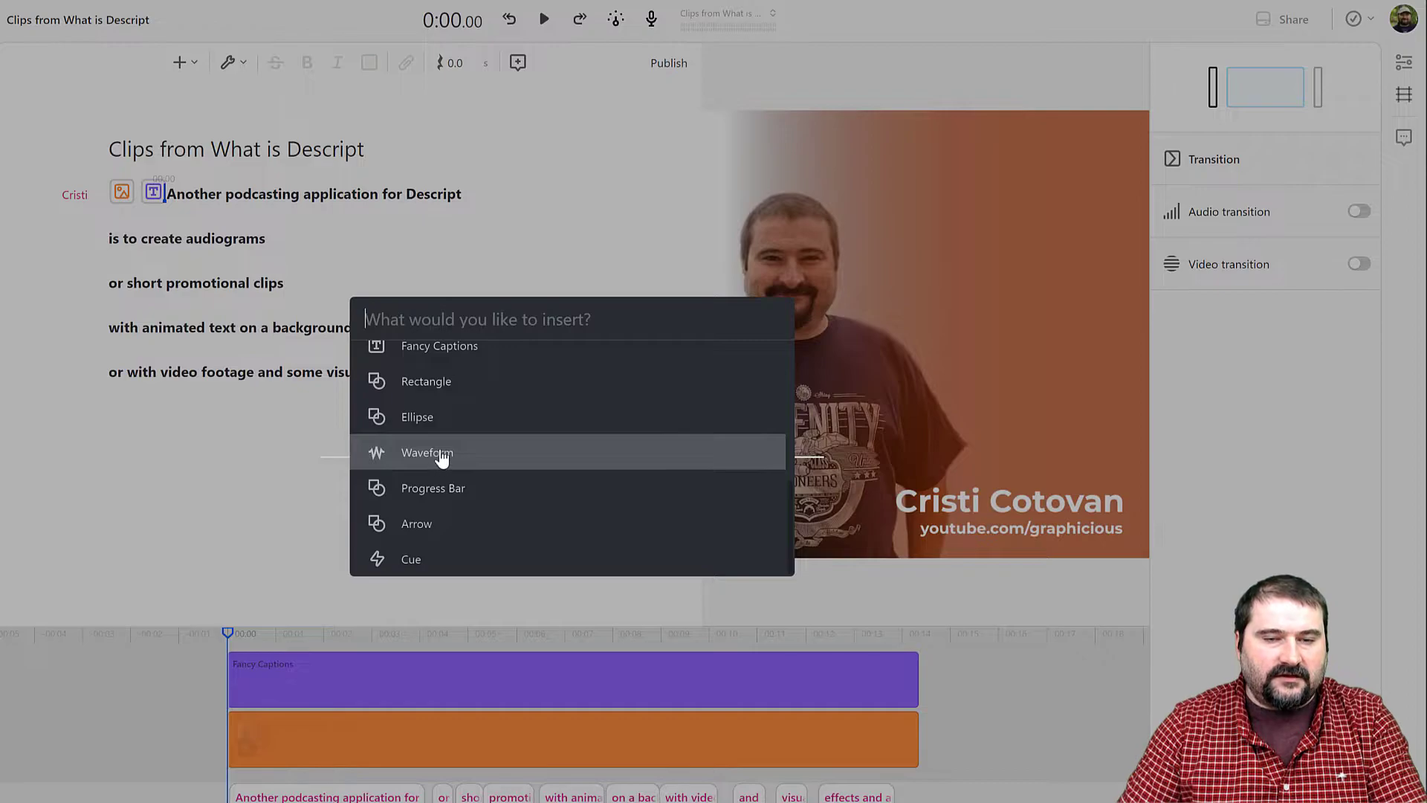
type("WAV")
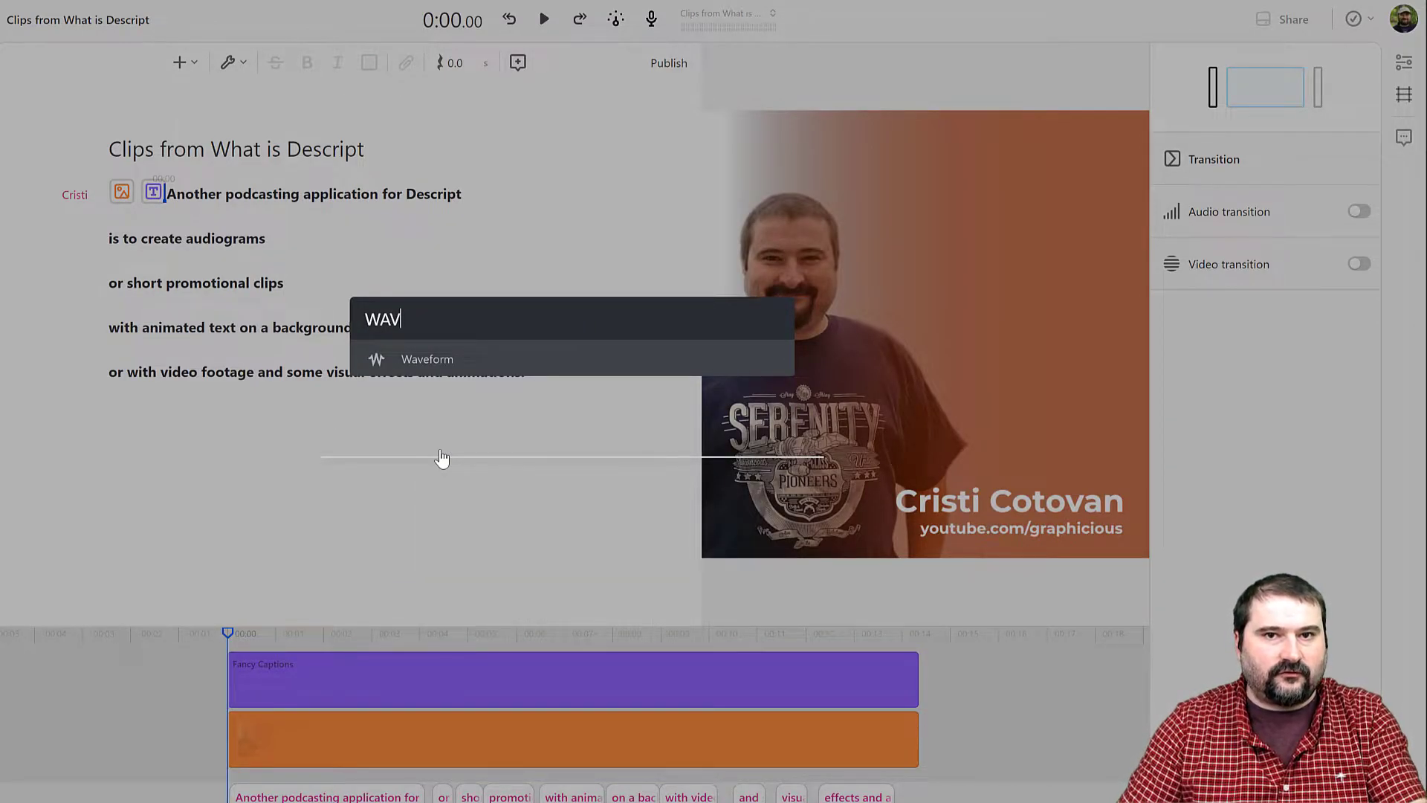
key("BackSpace")
key("BackSpace")
key("BackSpace")
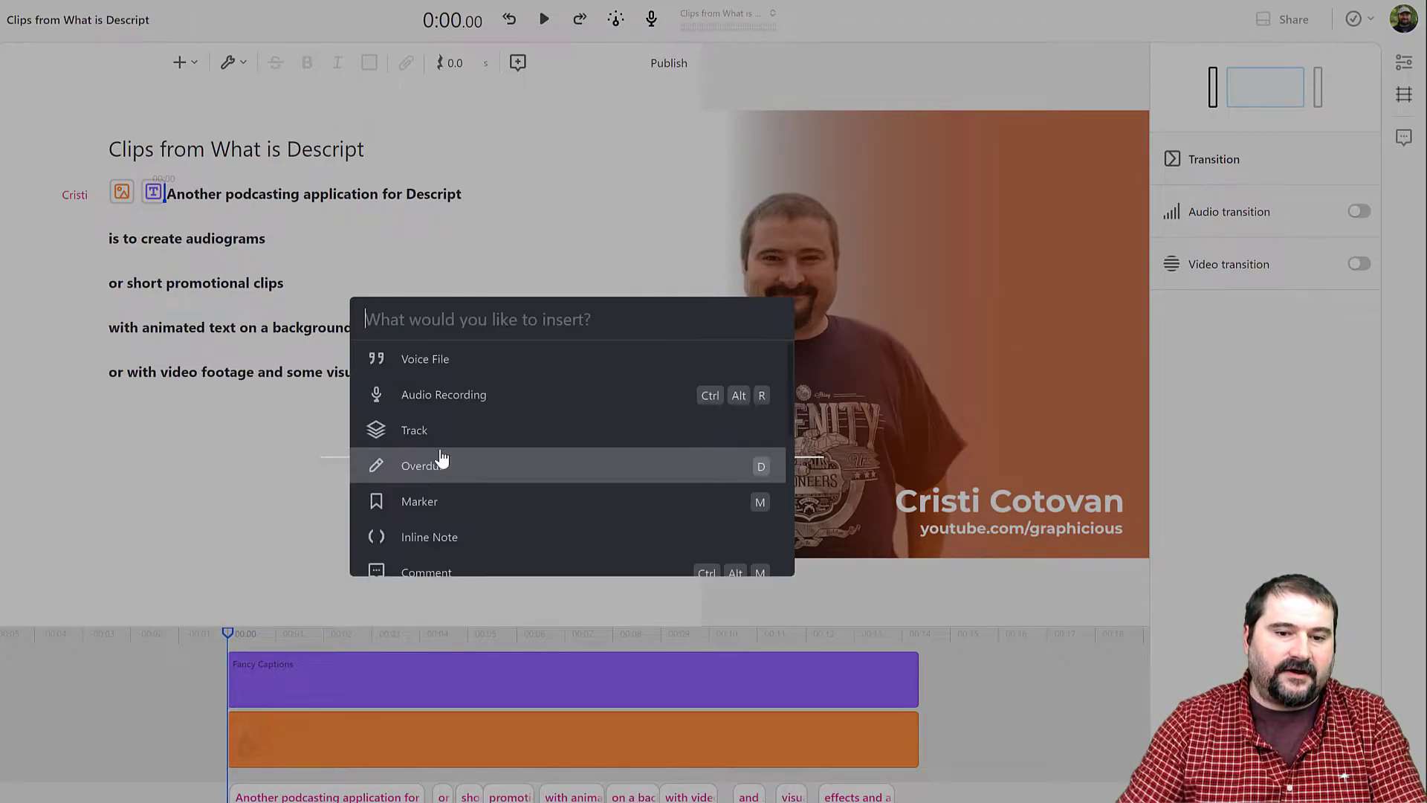
scroll(442, 468, "down", 5)
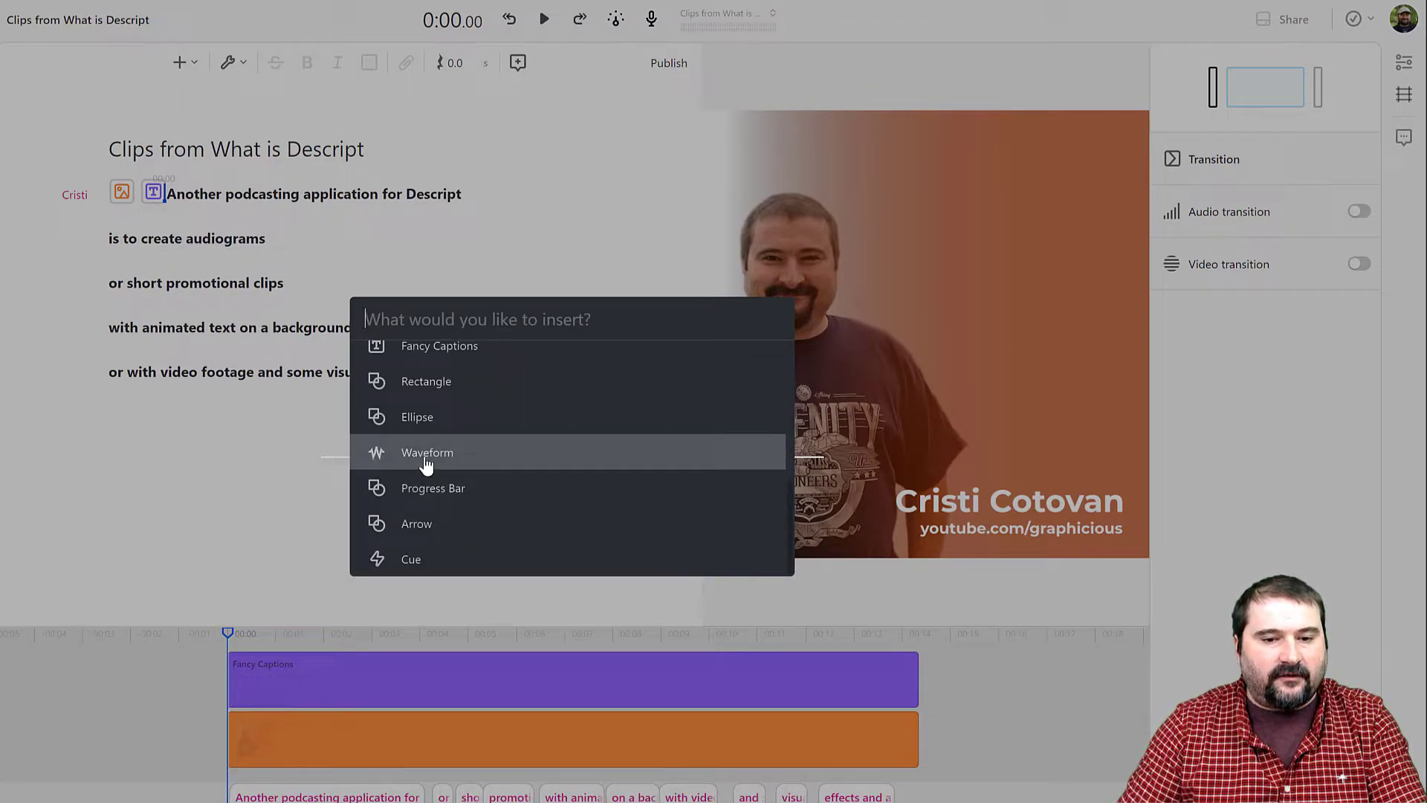
left_click(426, 454)
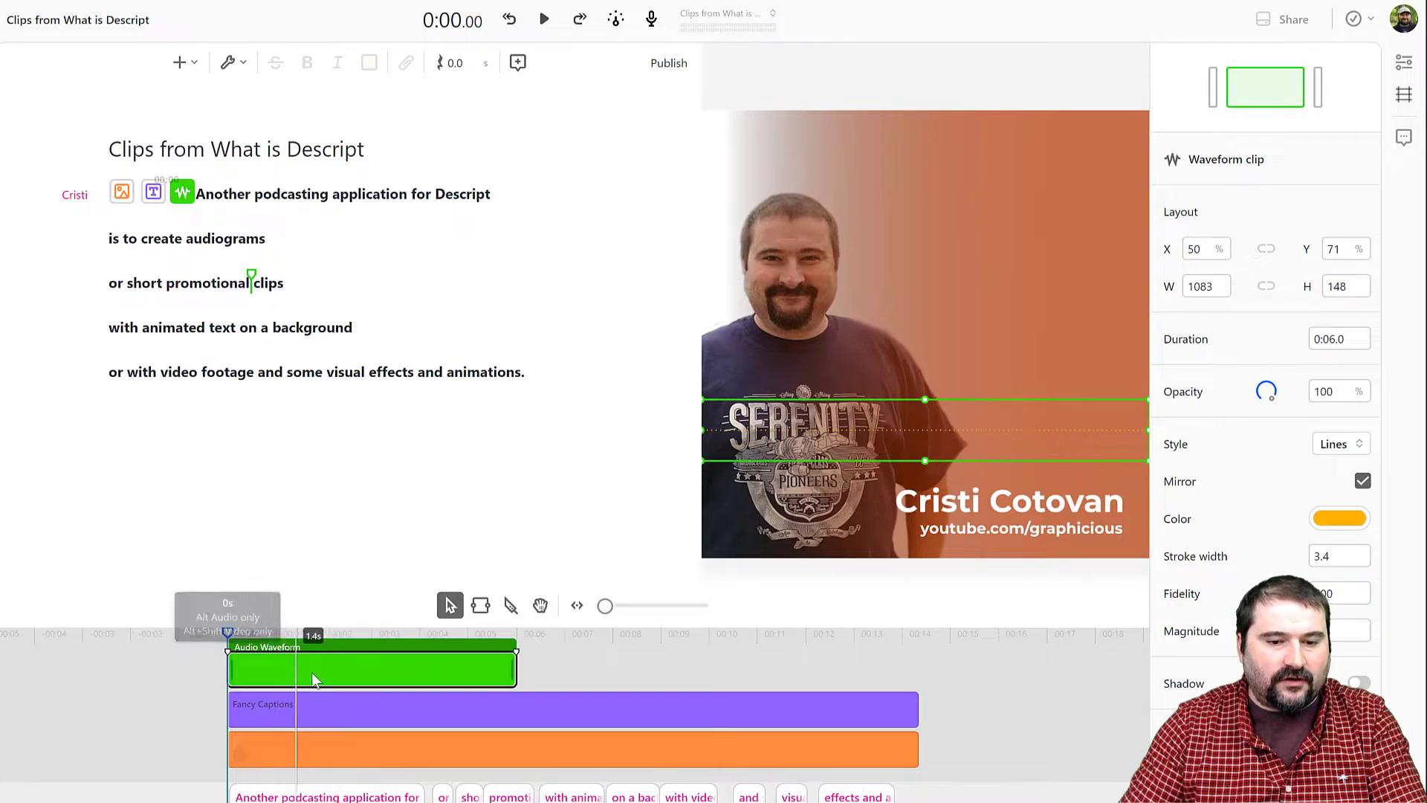
left_click_drag(515, 671, 910, 672)
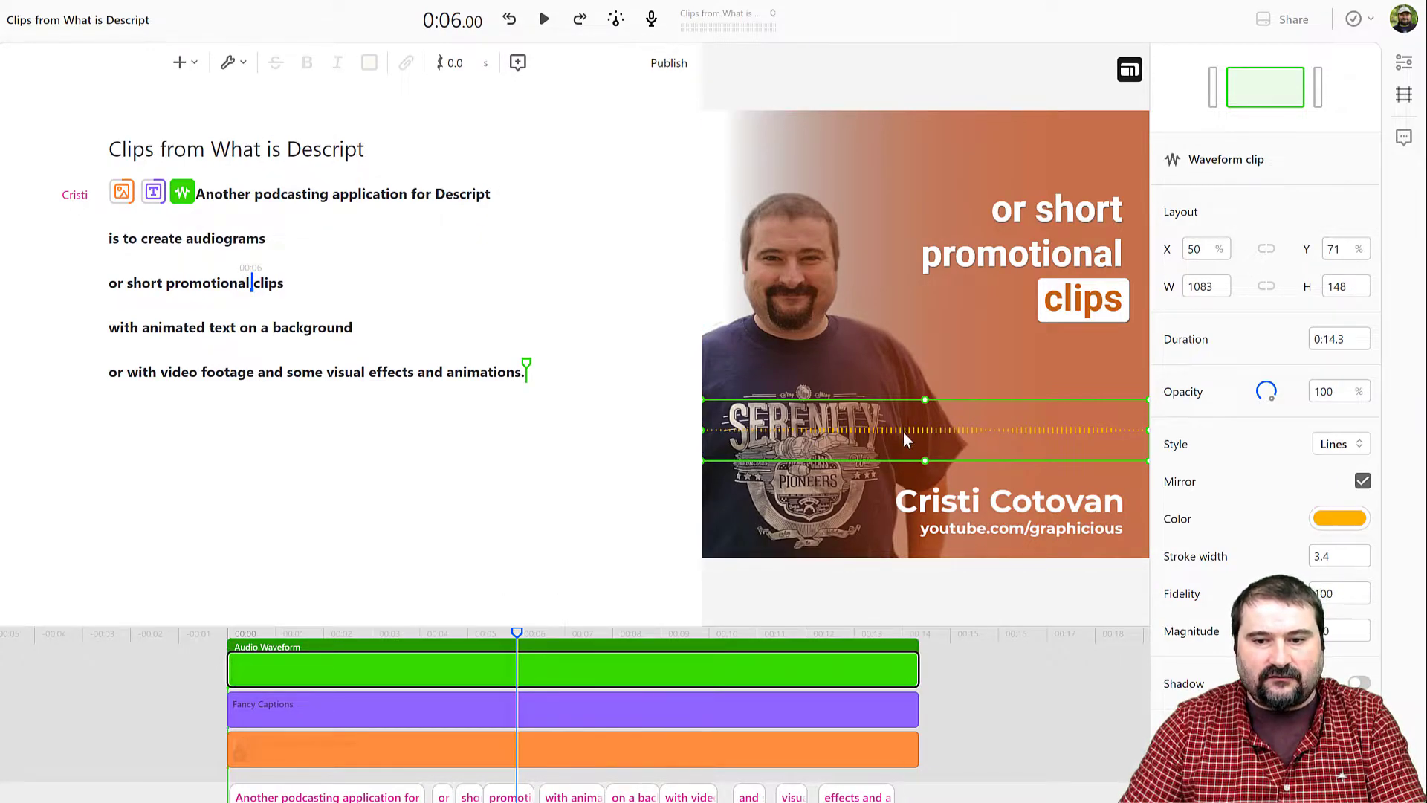
Step: Move the waveform up to Y 65% and play the opening seconds to check its animation
left_click_drag(927, 427, 930, 400)
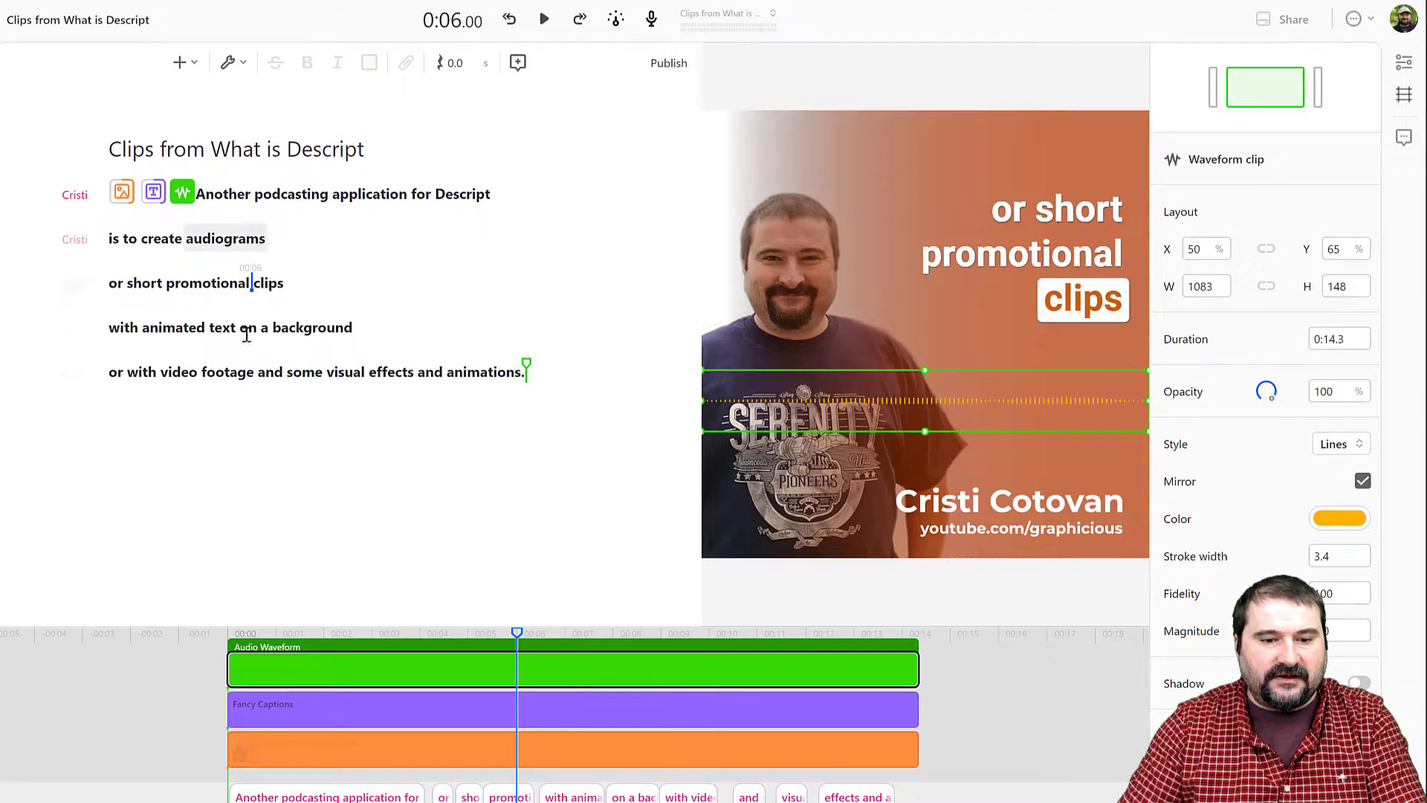
left_click(207, 654)
key("space")
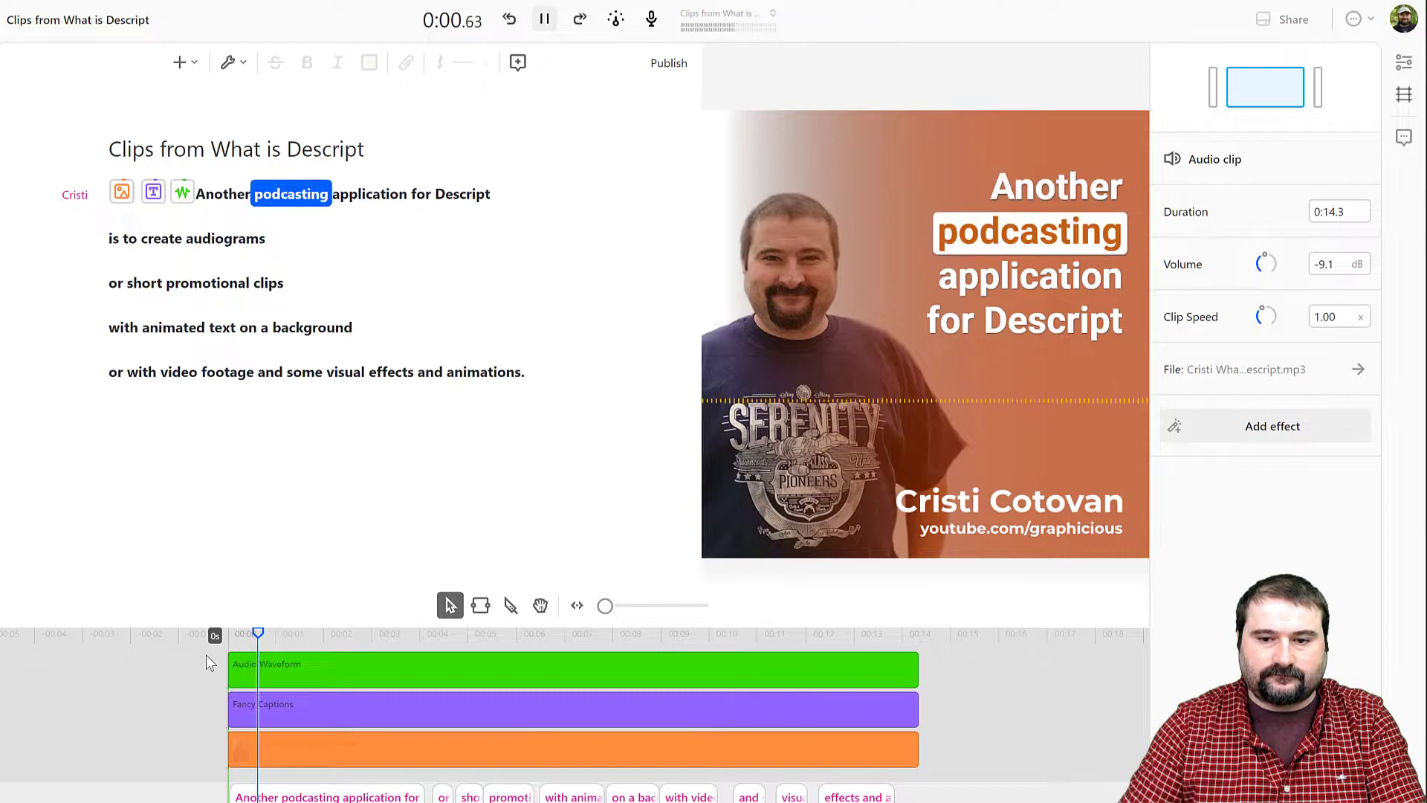
key("space")
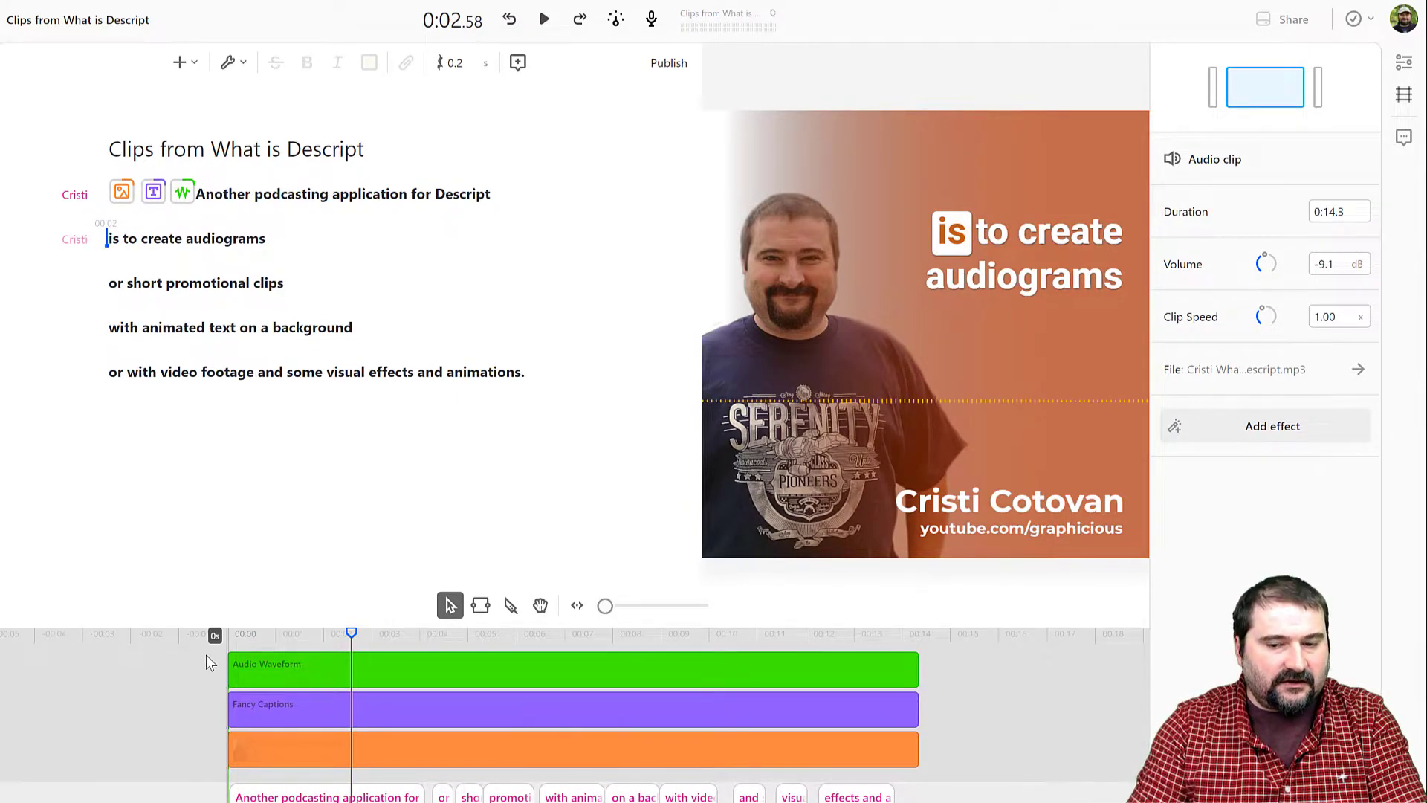
Step: Set the waveform's magnitude to 6.5
left_click(957, 408)
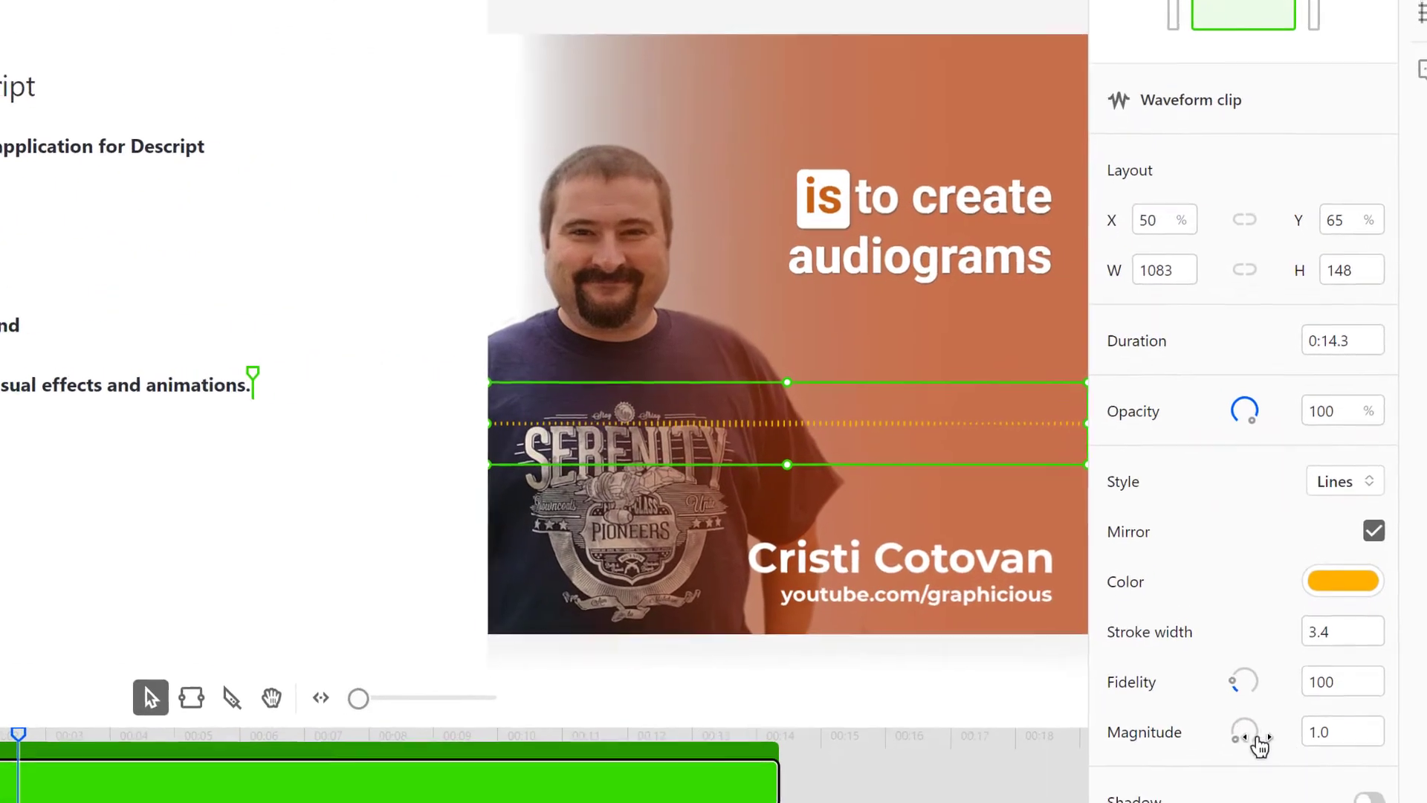
left_click_drag(1336, 641, 1344, 641)
left_click_drag(1348, 752, 1400, 740)
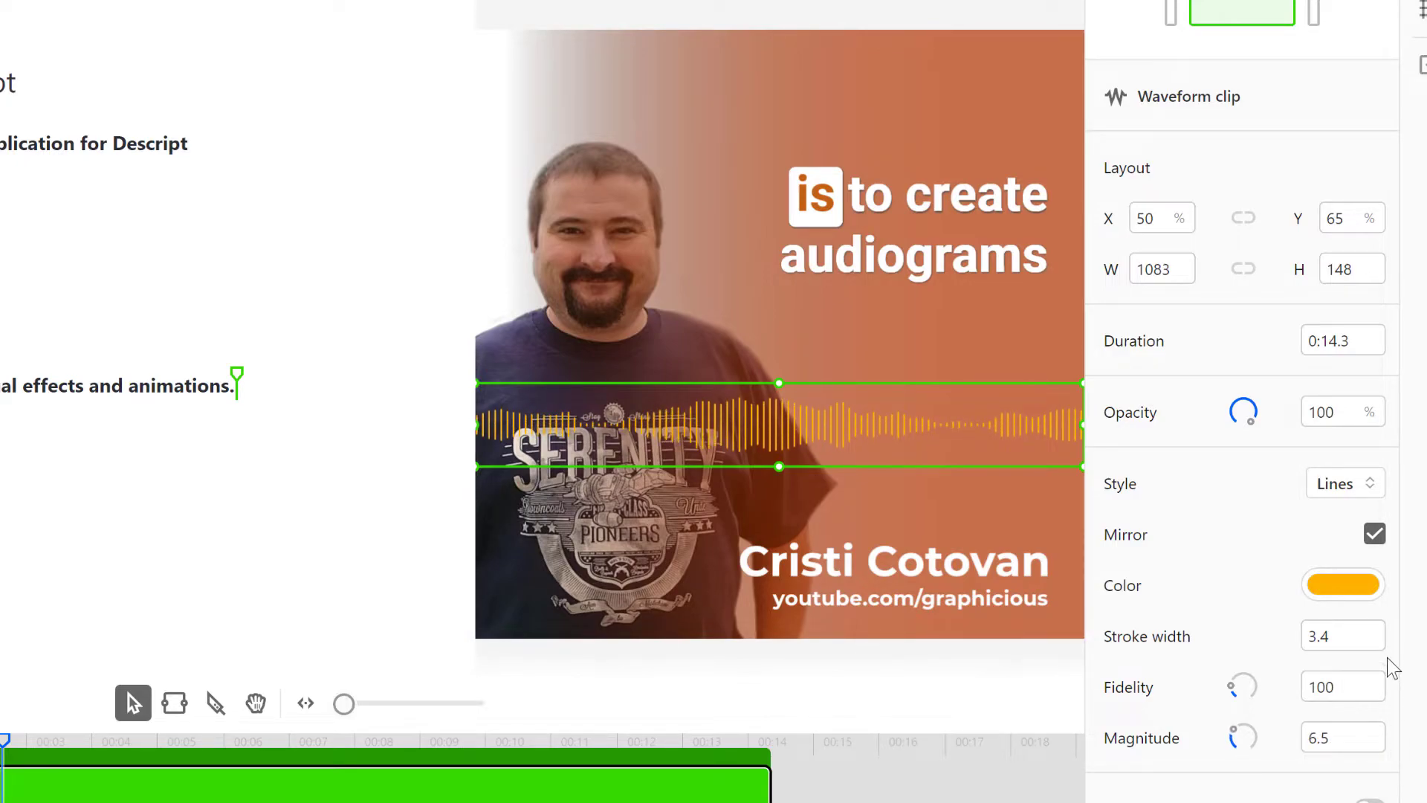
Step: Recolour the waveform white and set its stroke width to 5.9
left_click(1338, 590)
left_click(1238, 539)
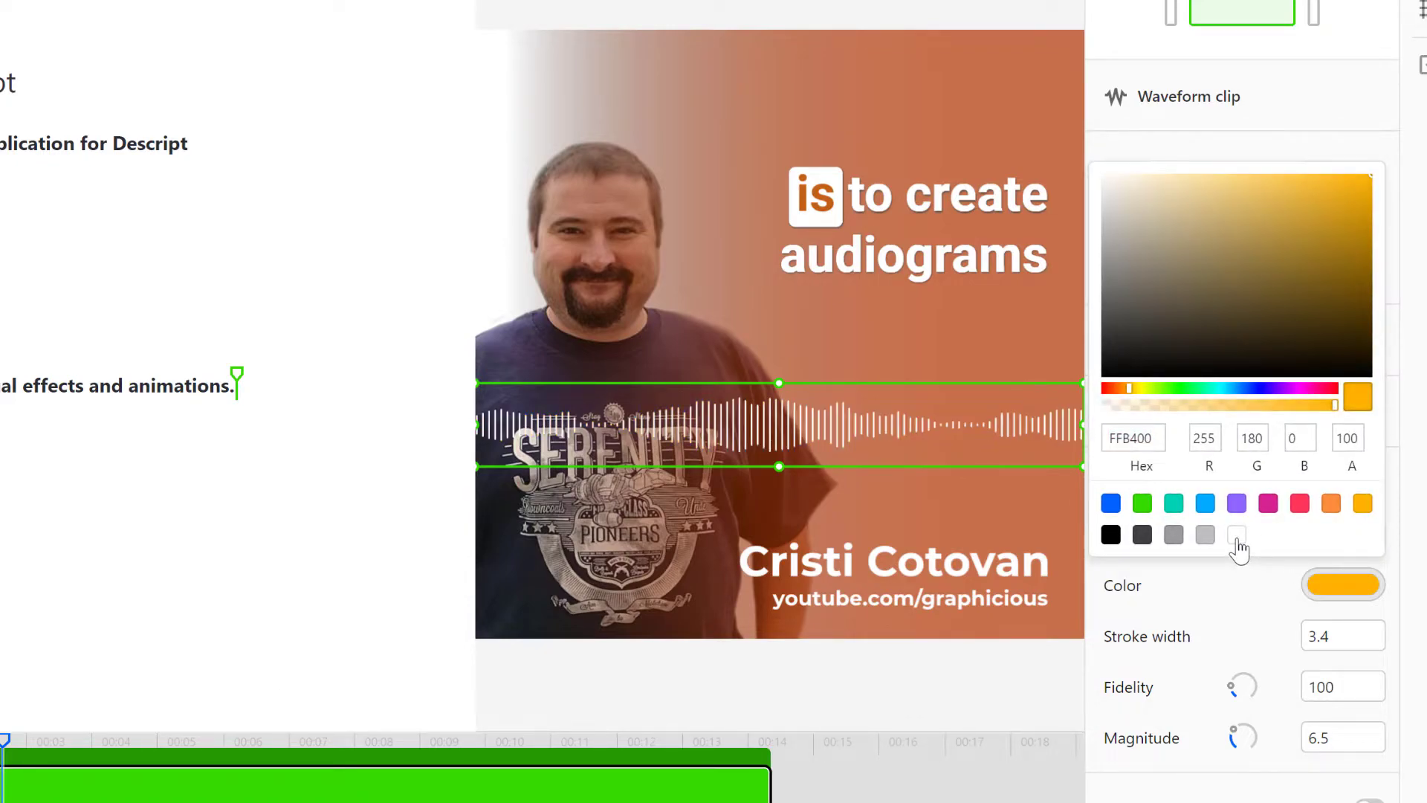
left_click(1329, 639)
type("4.7")
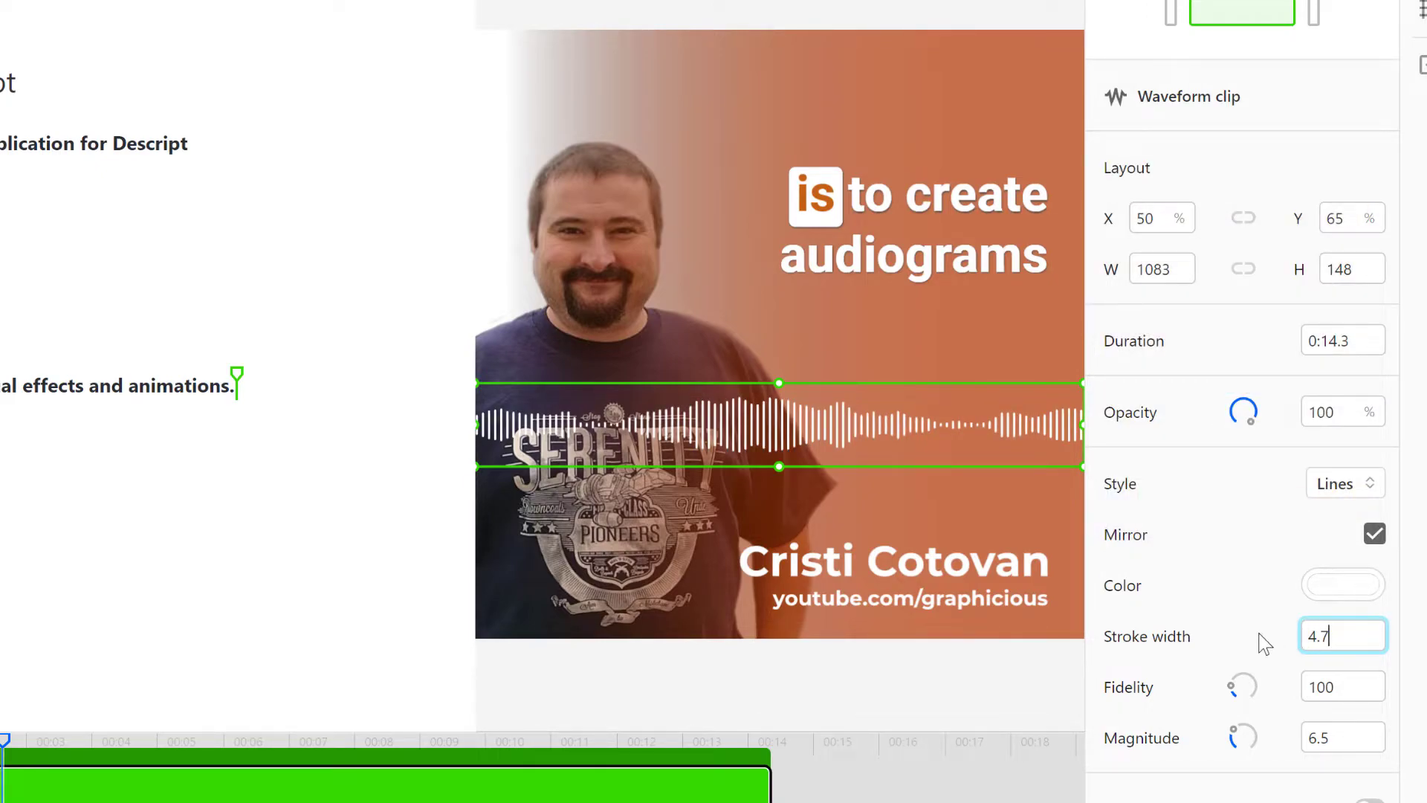
mouse_move(1322, 644)
left_mouse_down()
mouse_move(1386, 650)
mouse_move(1335, 637)
mouse_move(1344, 659)
left_mouse_up()
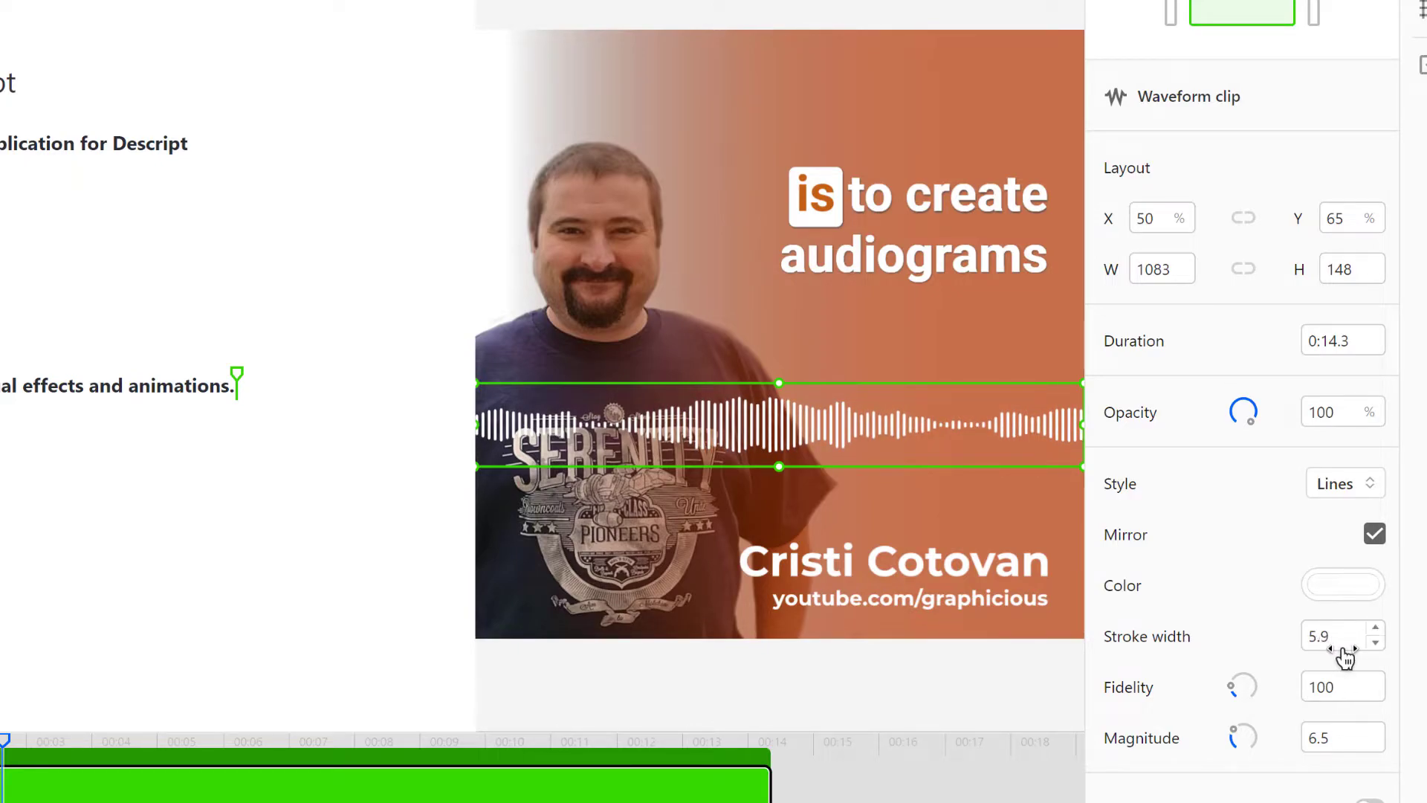
Step: Try the Circle, Ring and Wave styles on the waveform, and return it to the Lines style with mirroring on
left_click(1346, 486)
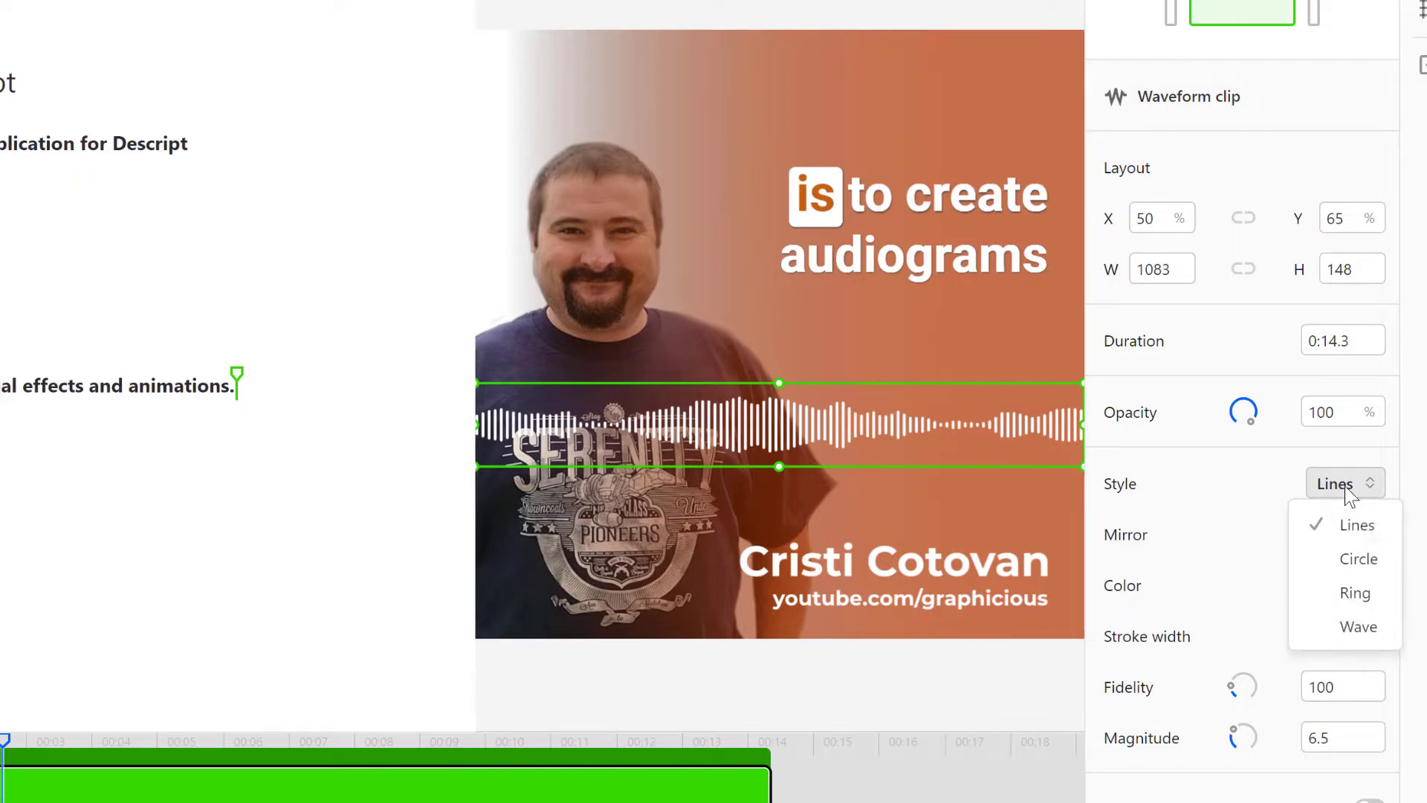
left_click(1351, 562)
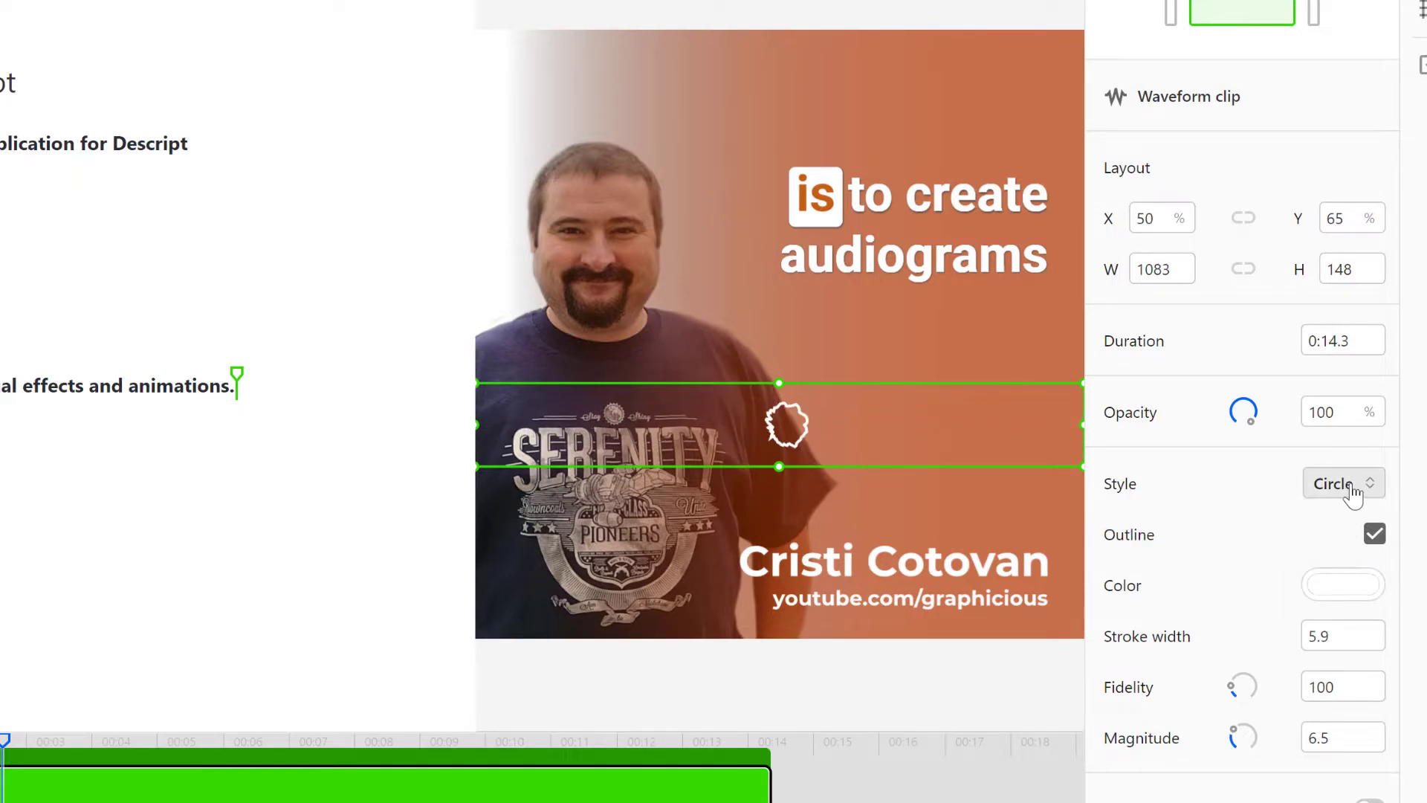
left_click(1350, 485)
left_click(1352, 596)
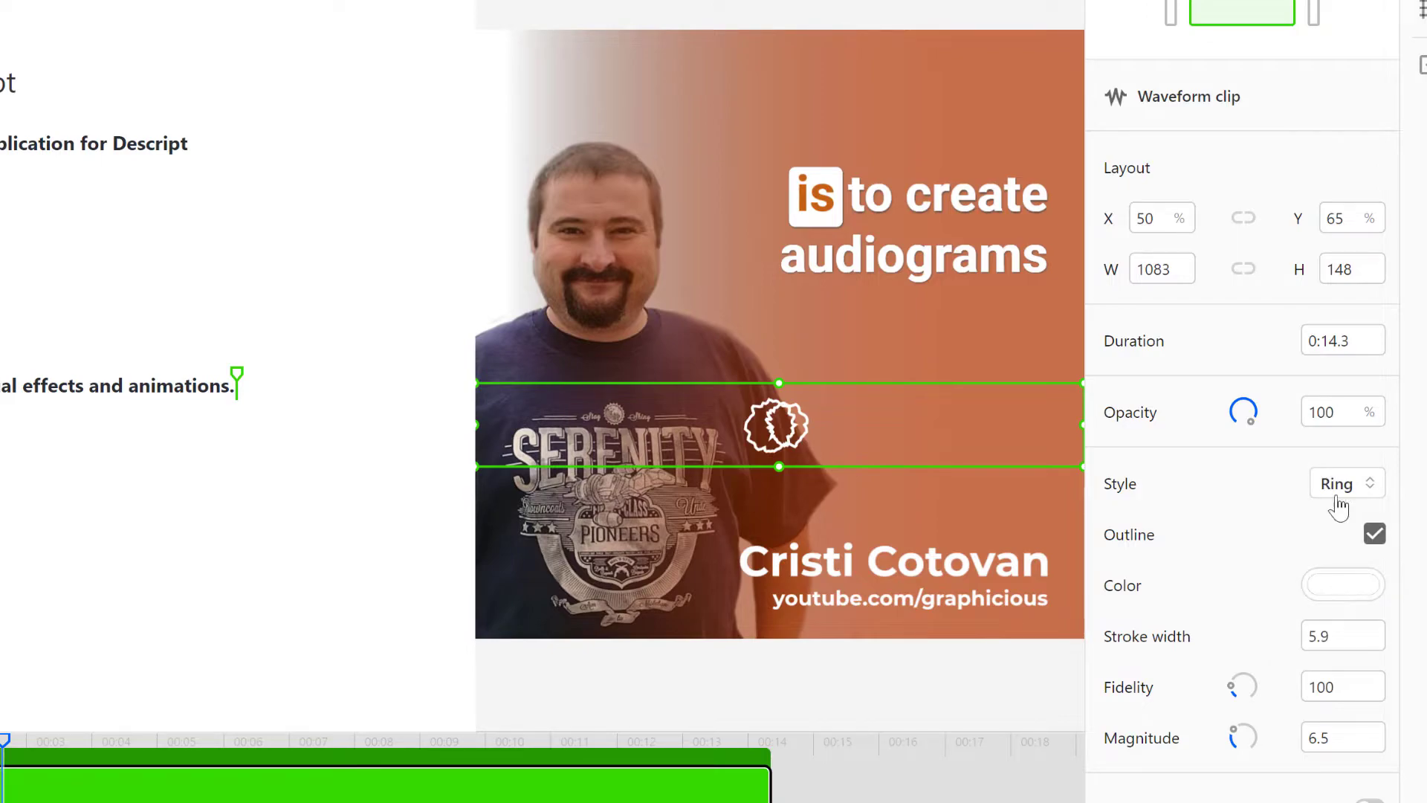
left_click(1339, 491)
left_click(1355, 628)
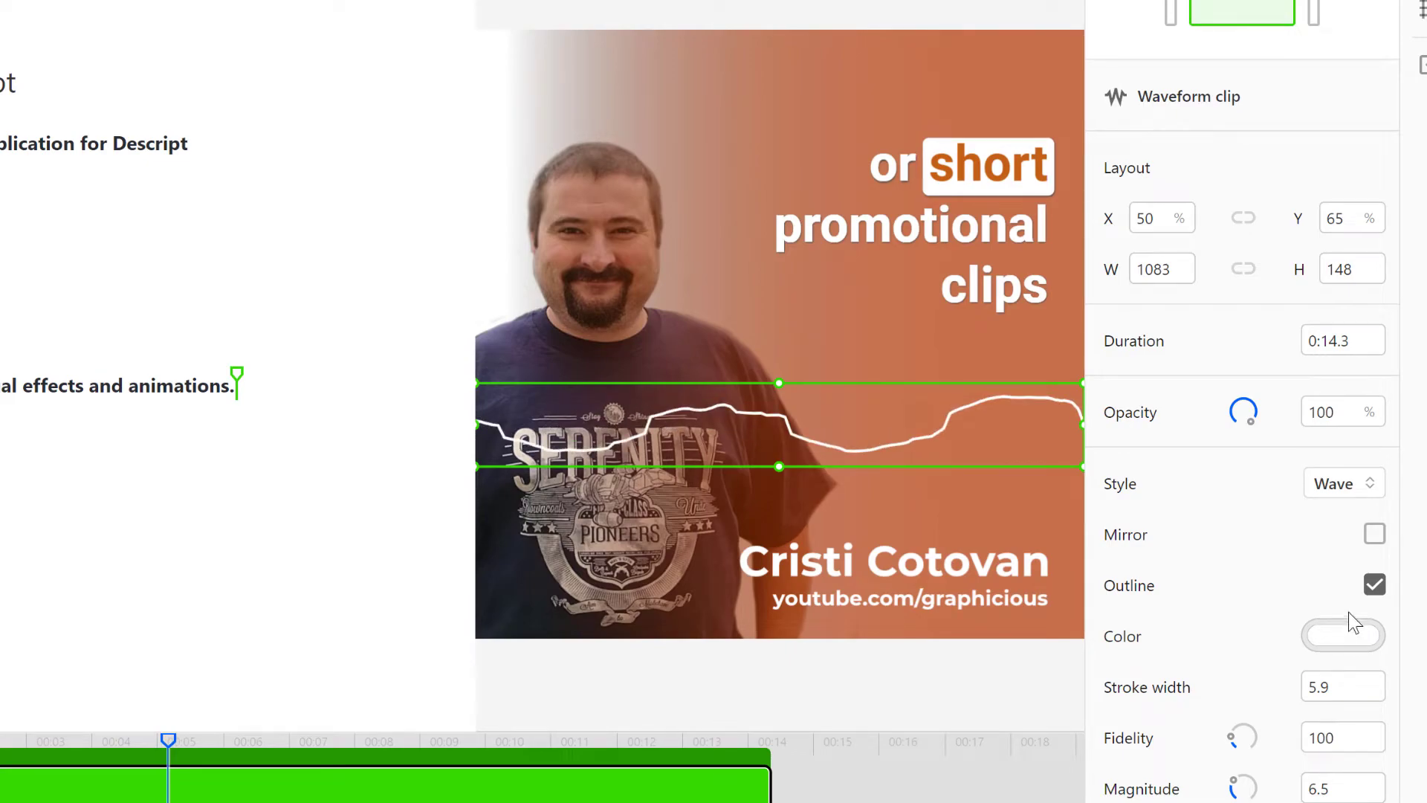
left_click(1350, 487)
left_click(1349, 519)
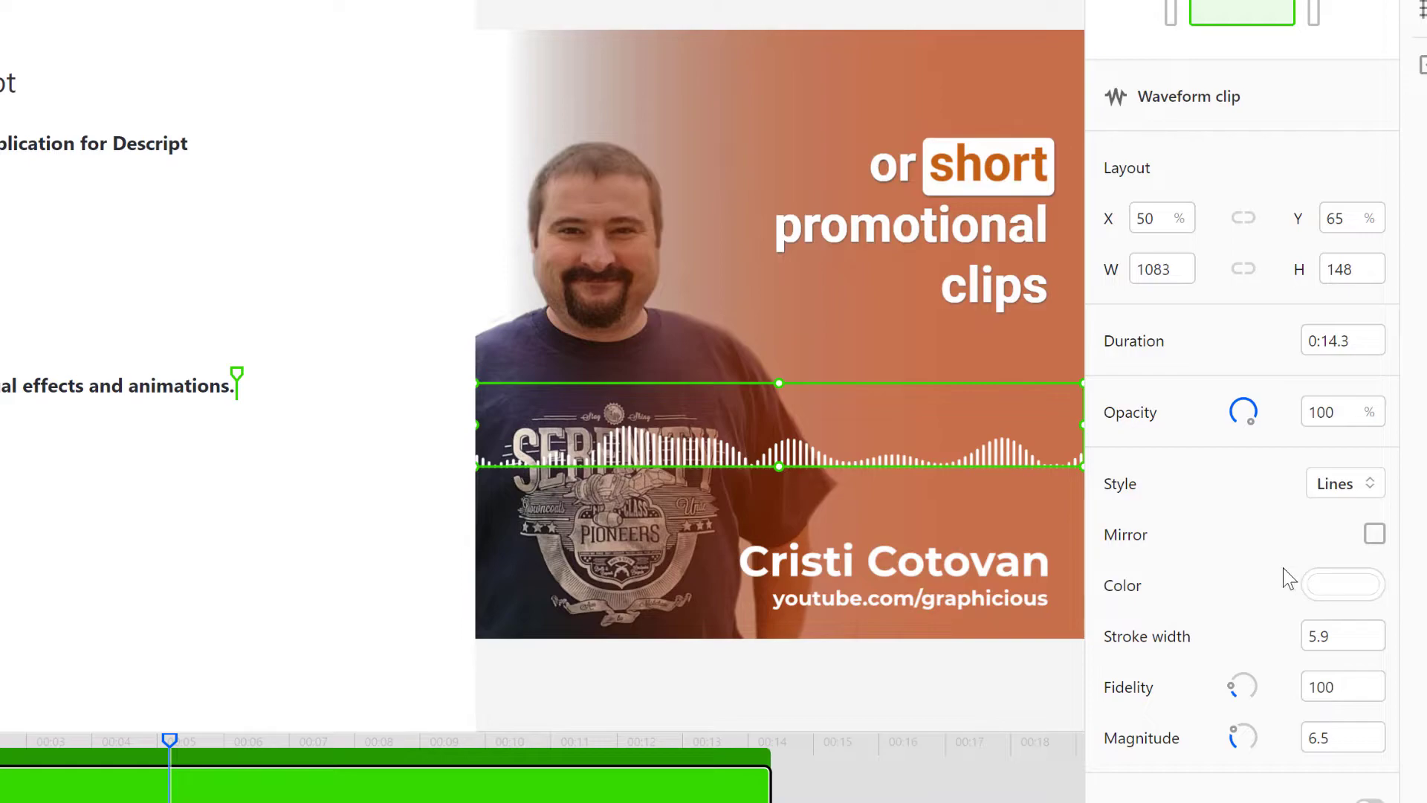
left_click(1374, 534)
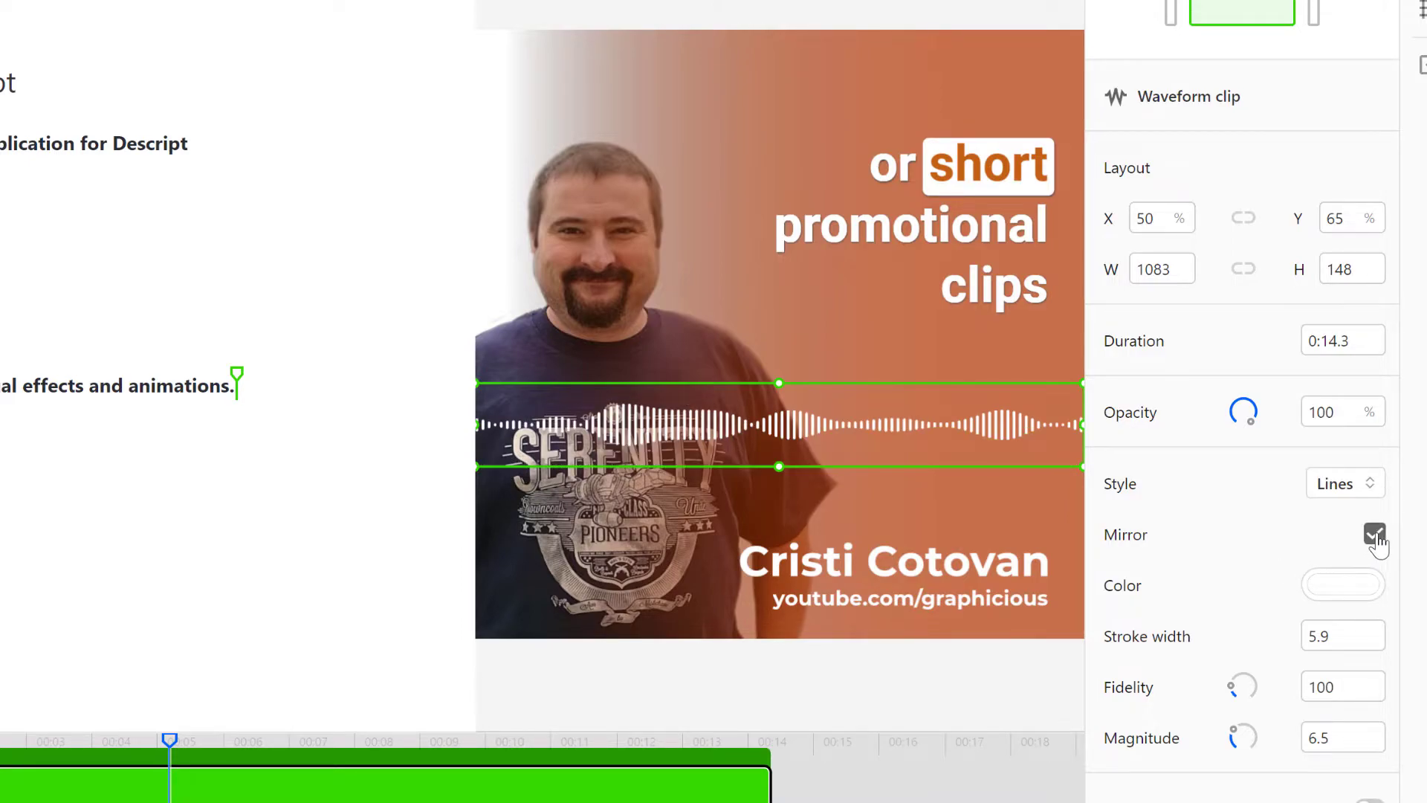
Step: Try the waveform without mirroring, turn mirroring back on, and place the waveform at Y 66%
left_click(1375, 536)
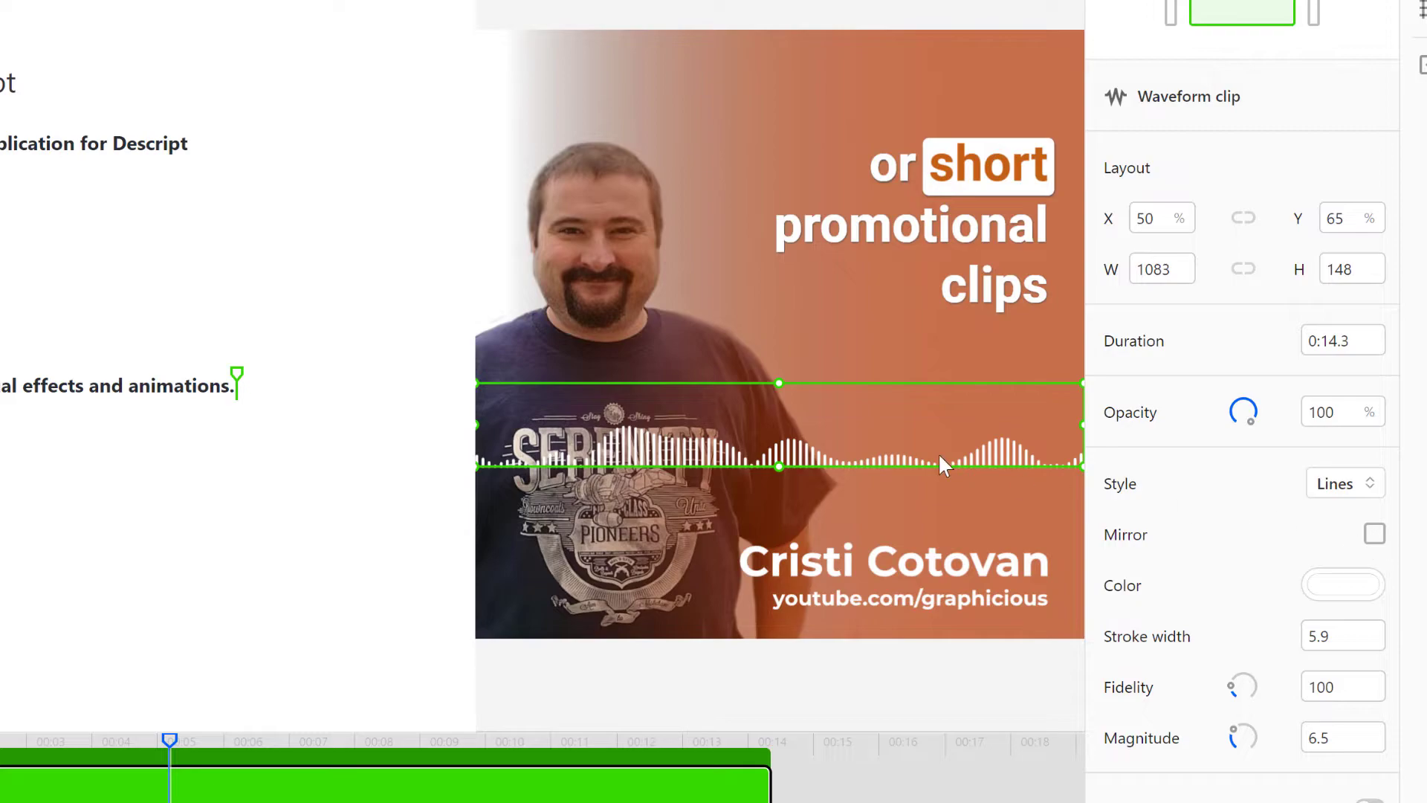
left_click_drag(938, 453, 938, 414)
left_click(1372, 535)
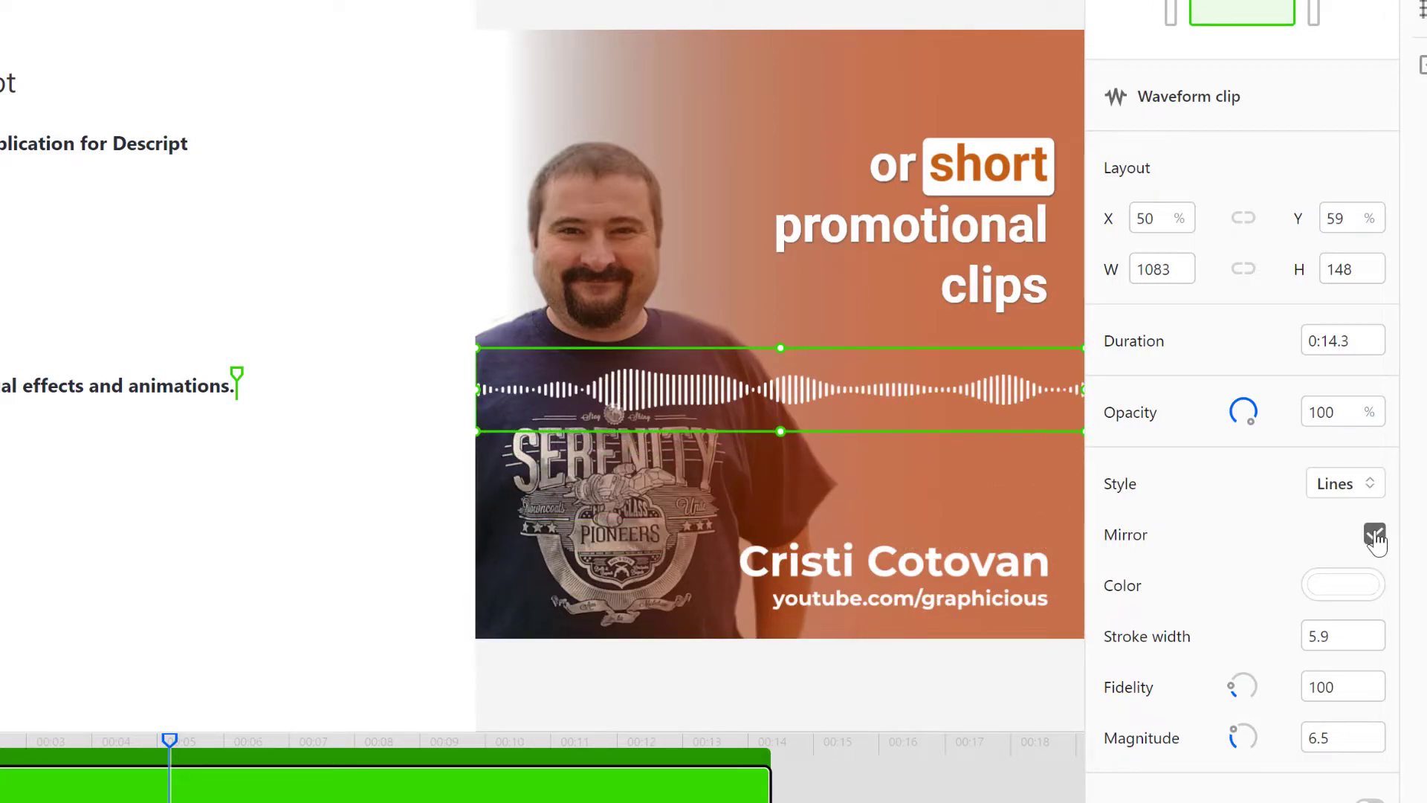
left_click_drag(887, 449, 893, 448)
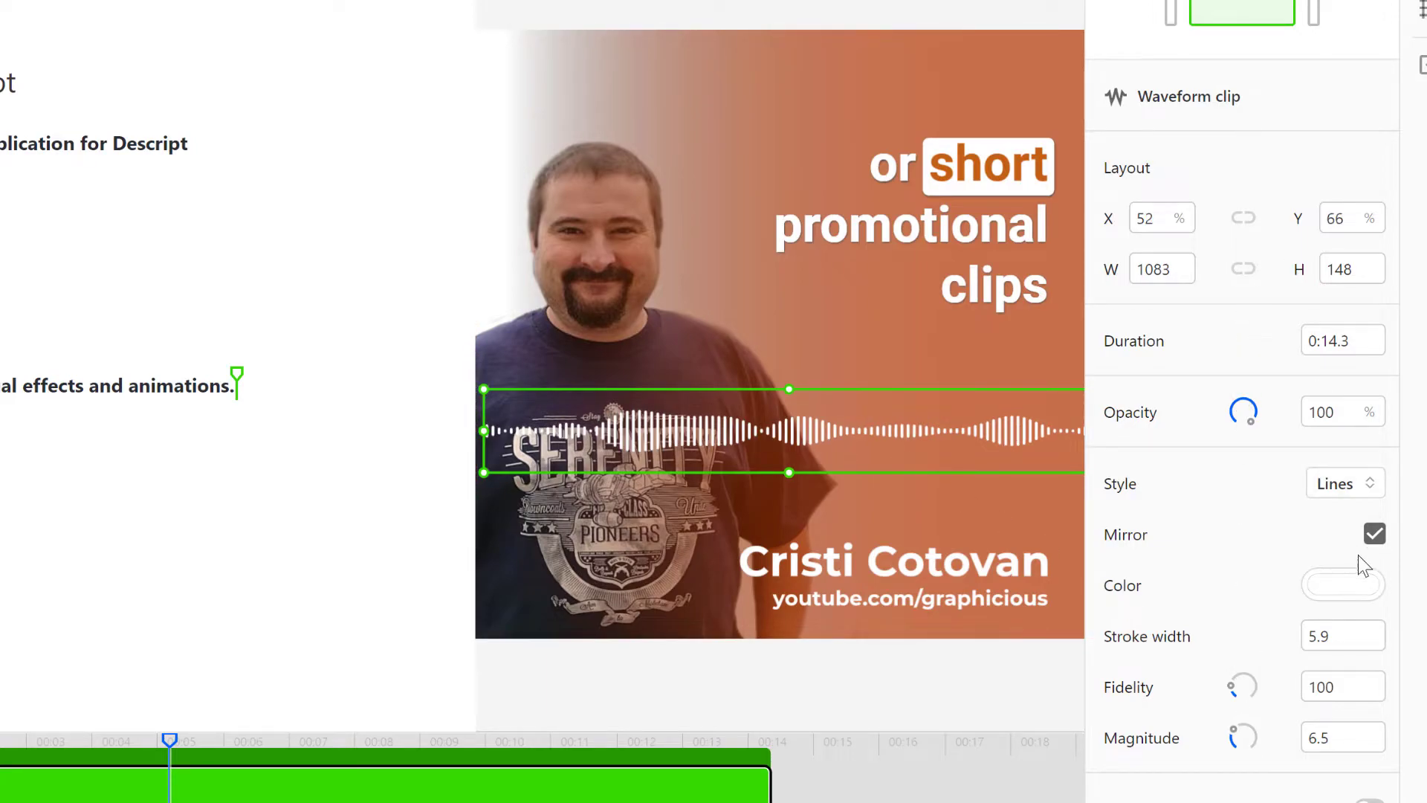
Step: Try the orange FA8D3C preset on the waveform, and set its colour to the amber-yellow preset
left_click(1344, 587)
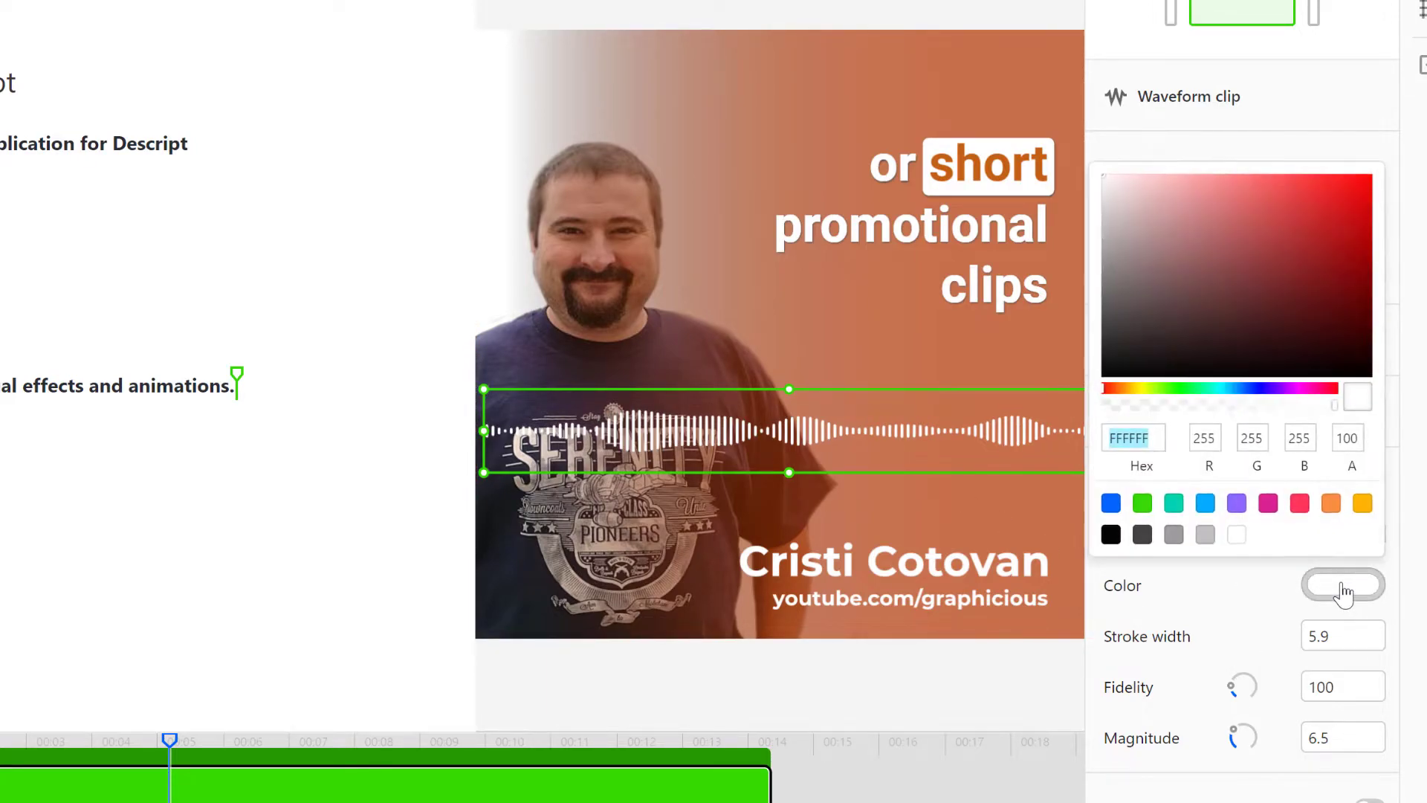
left_click(1331, 506)
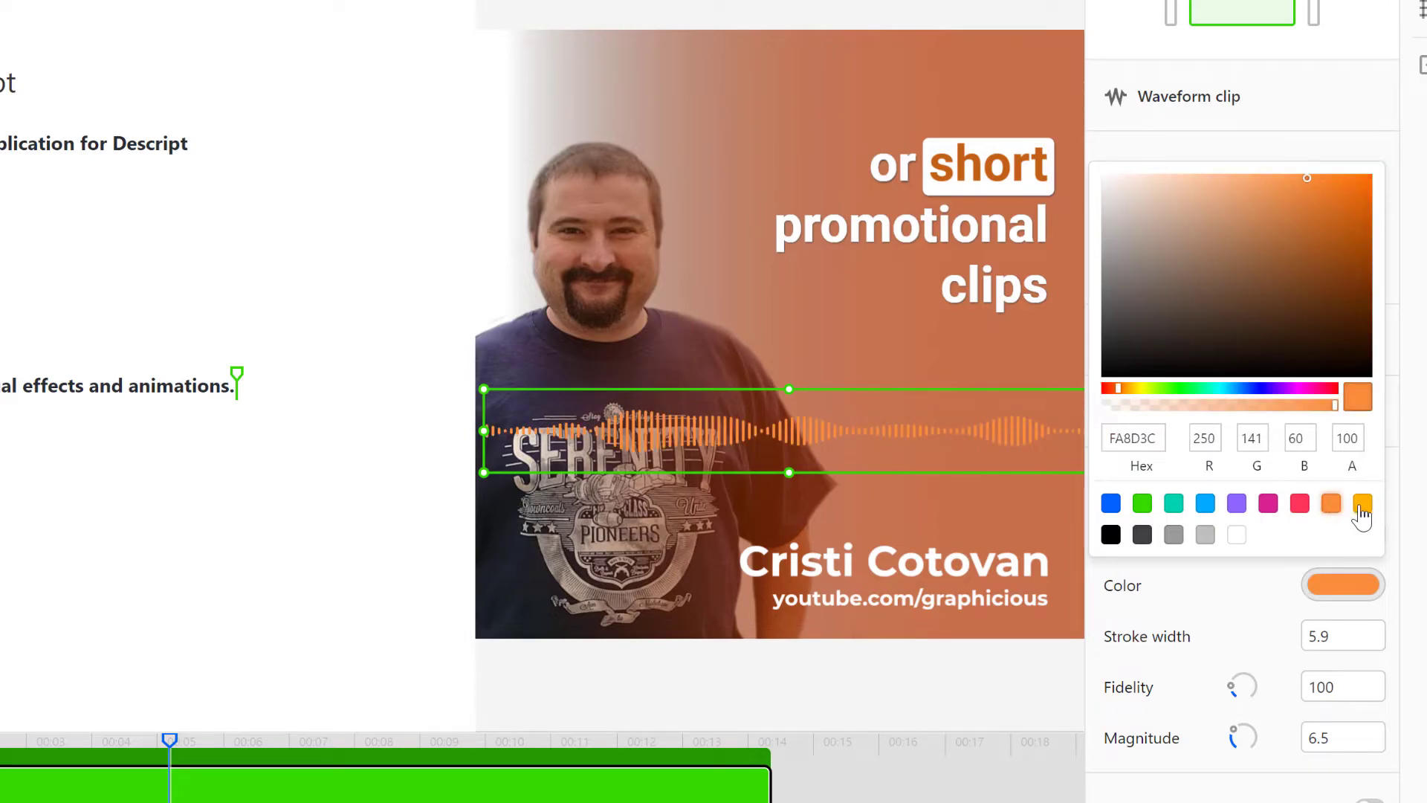
left_click(1363, 504)
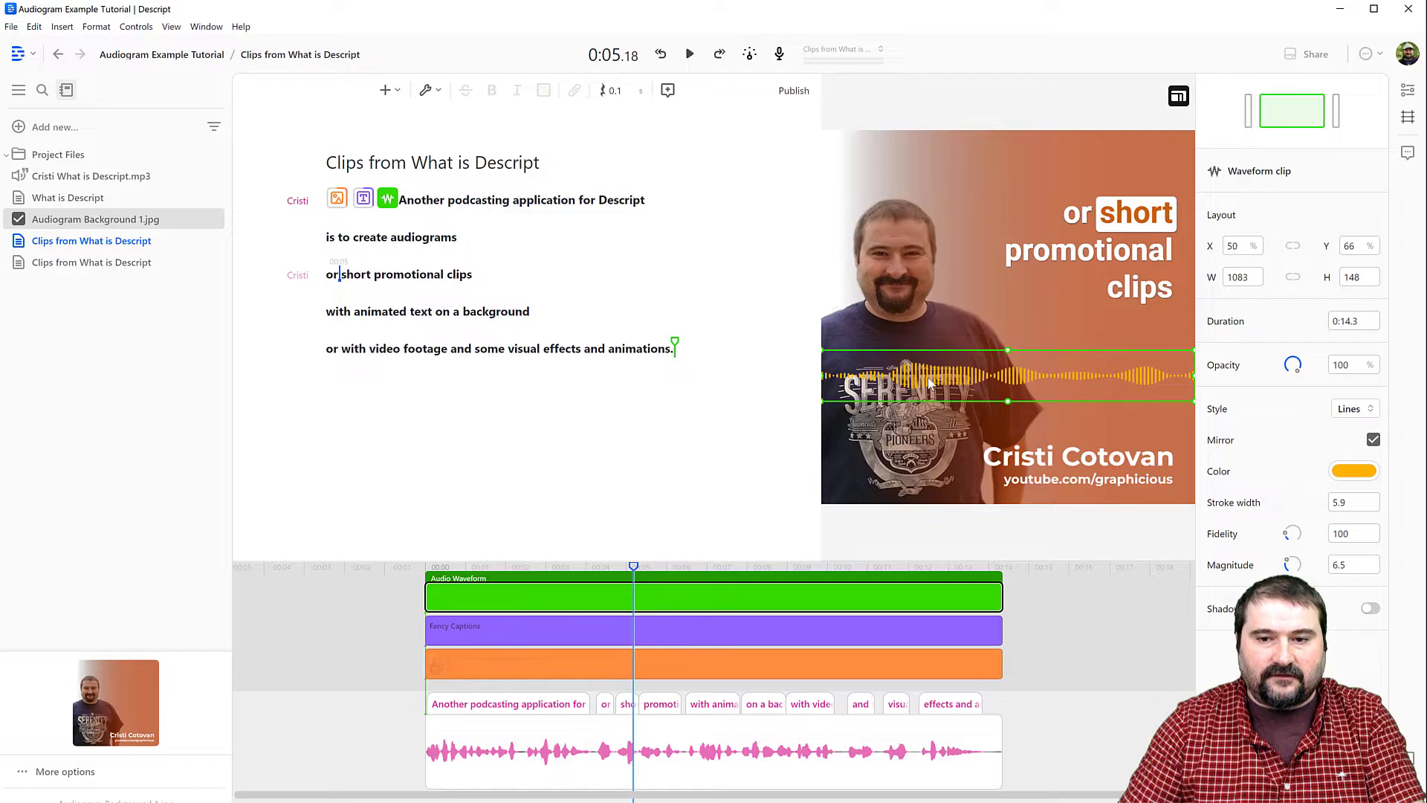
Step: Deselect the waveform and play the audiogram from about 5 seconds to preview the captions and waveform
left_click(932, 90)
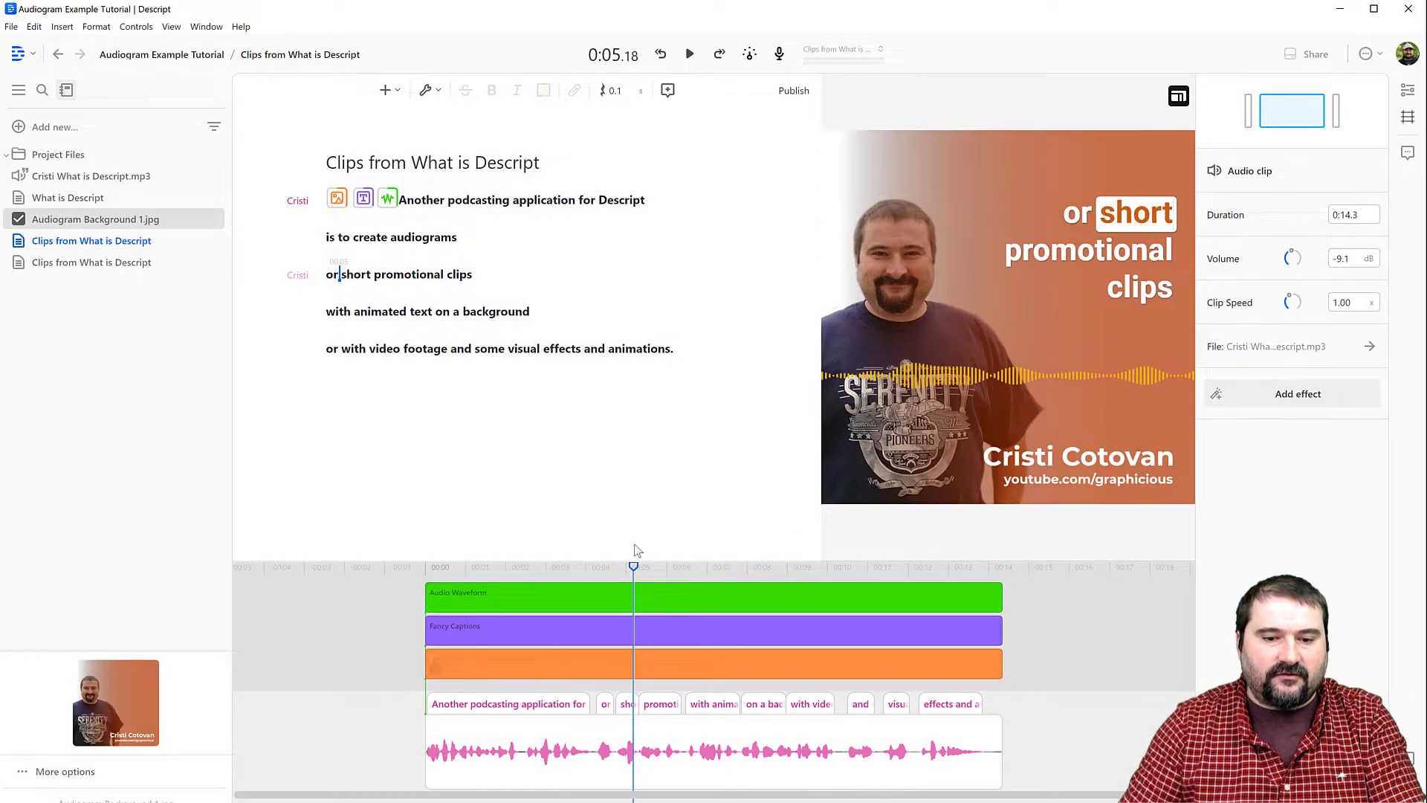
left_click(689, 56)
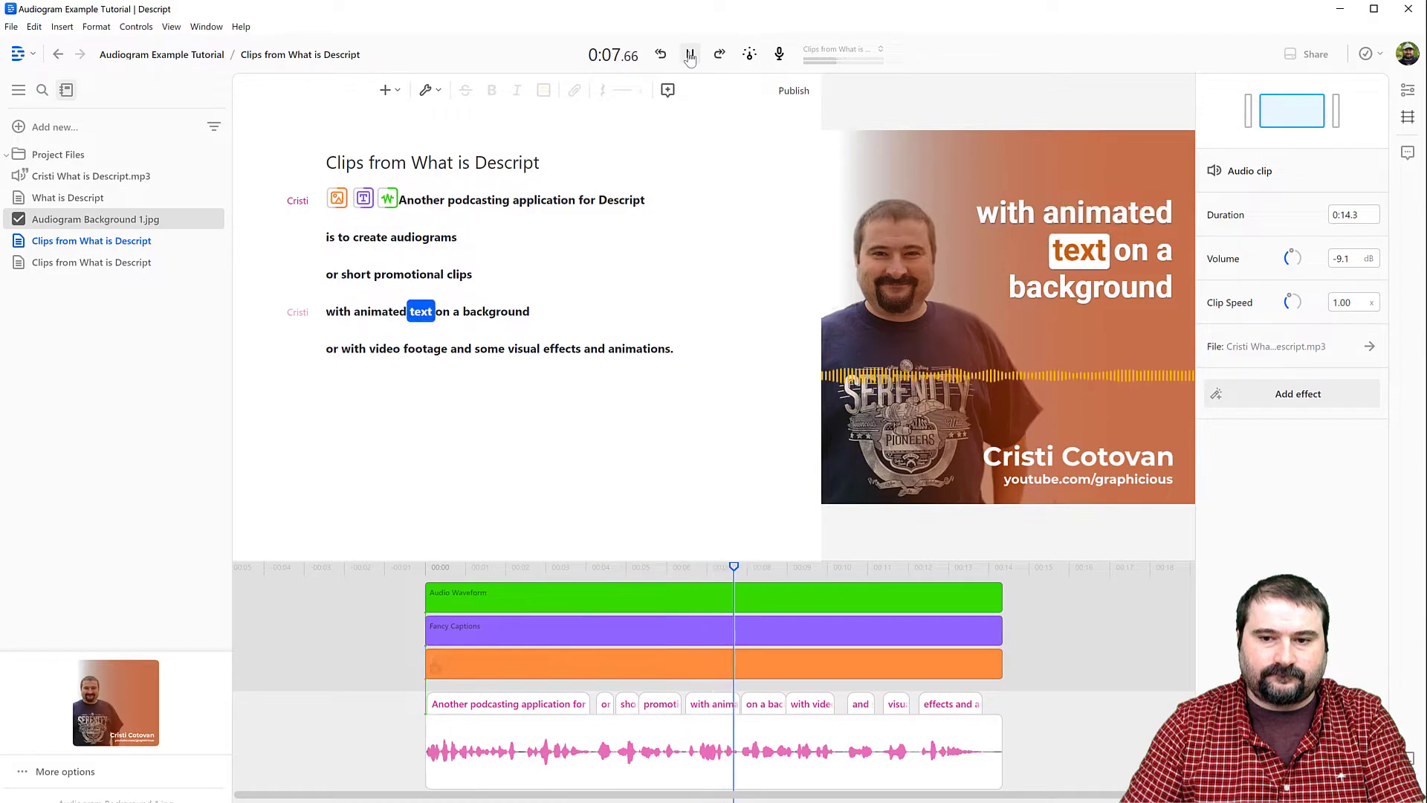
left_click(689, 56)
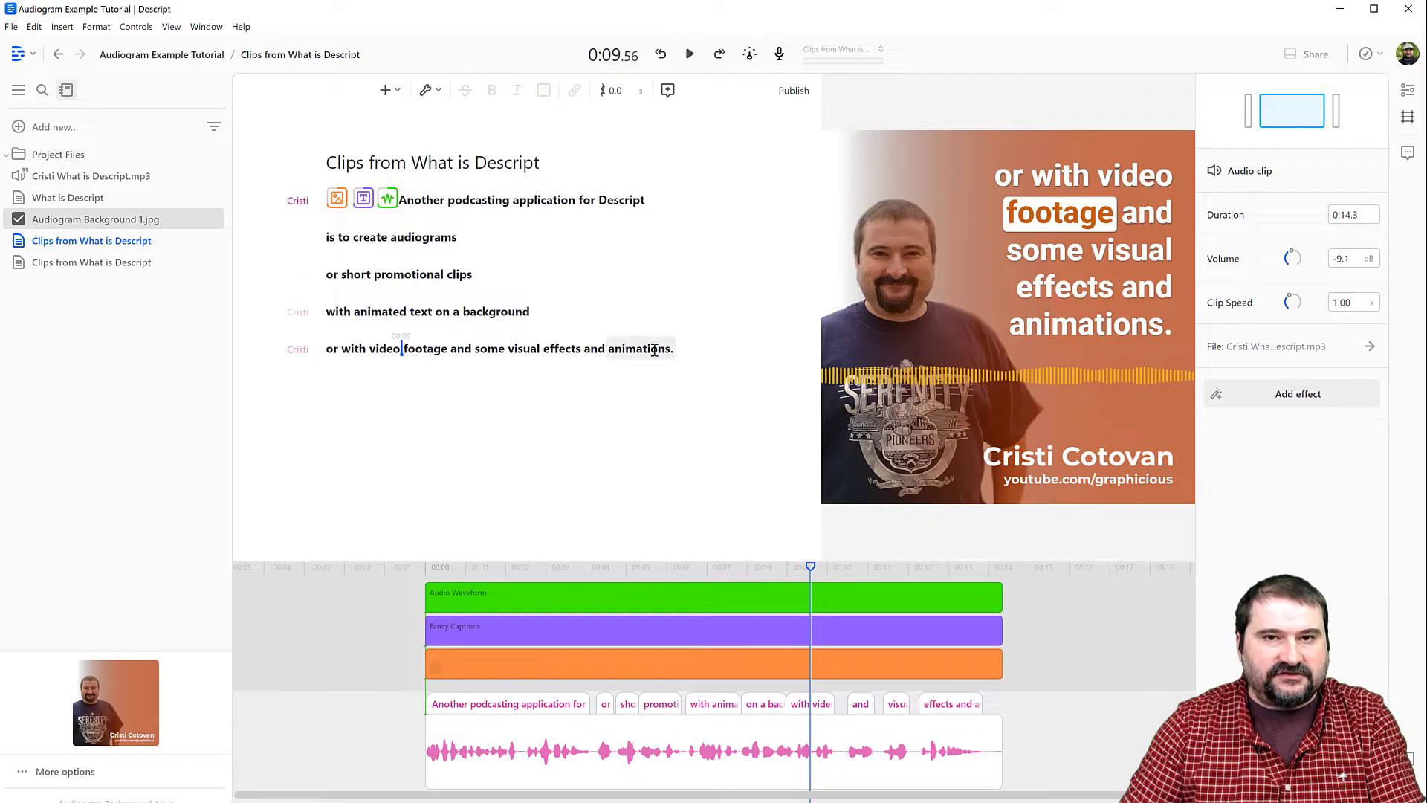
Step: Review the project's sharing settings and available export formats, and return to the script without exporting
left_click(1310, 54)
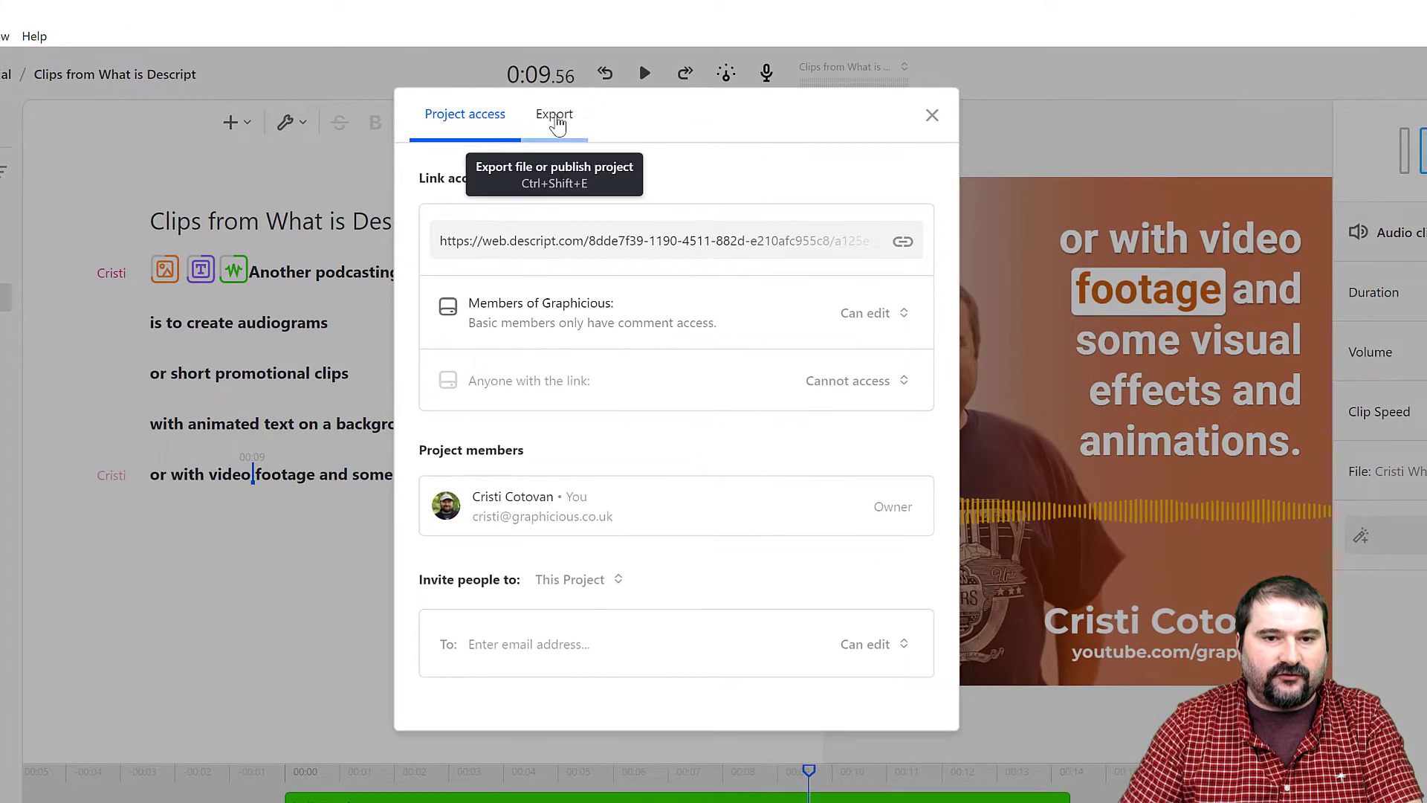
left_click(556, 116)
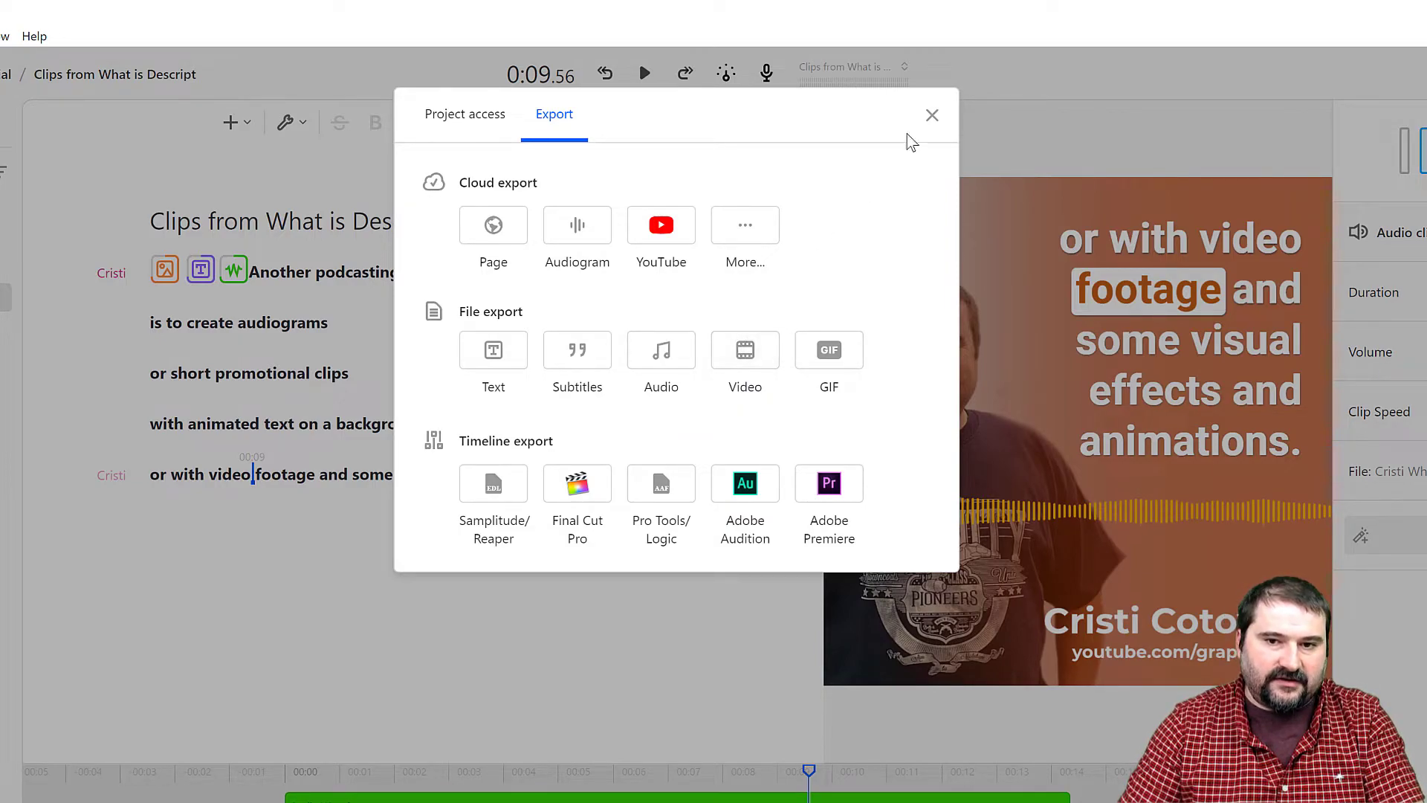
left_click(933, 116)
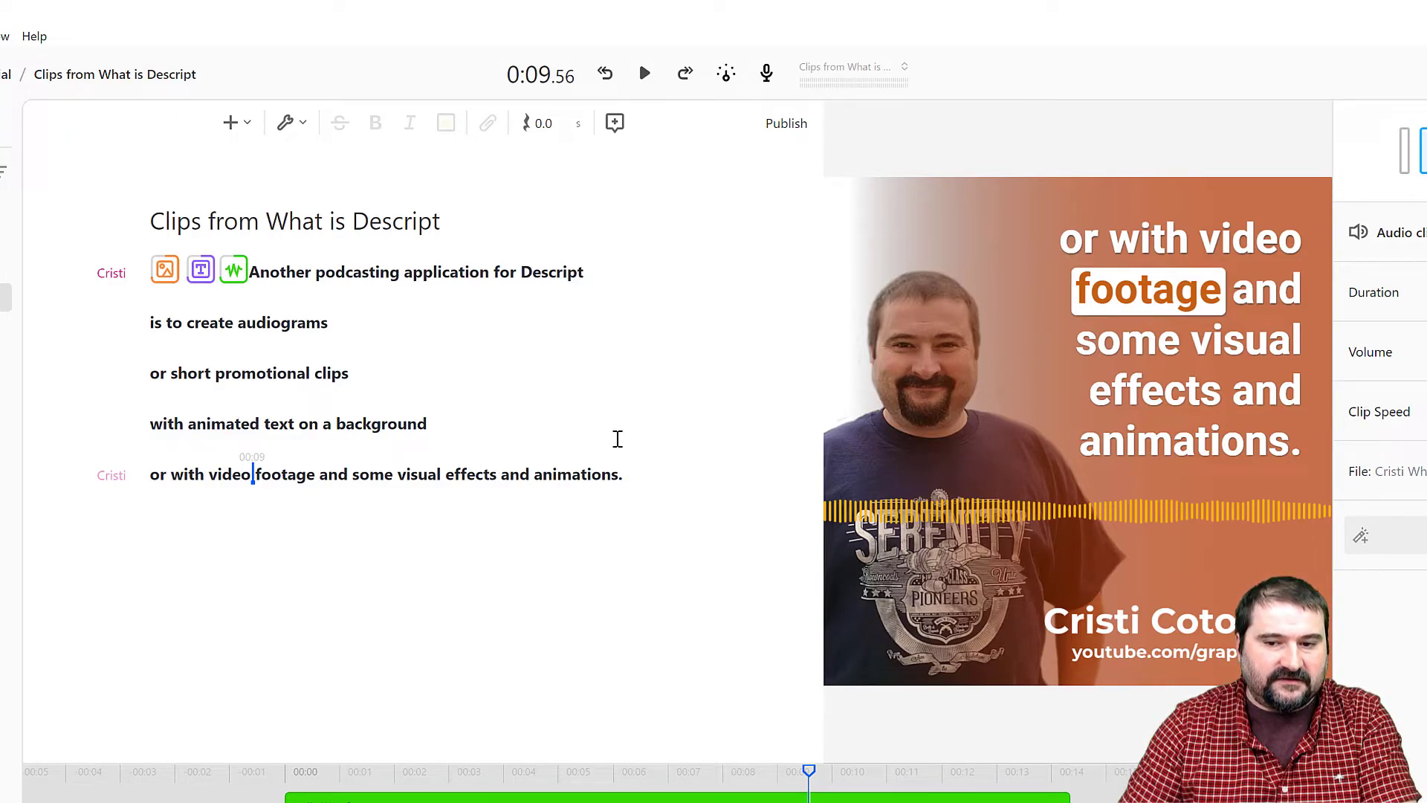
left_click(499, 373)
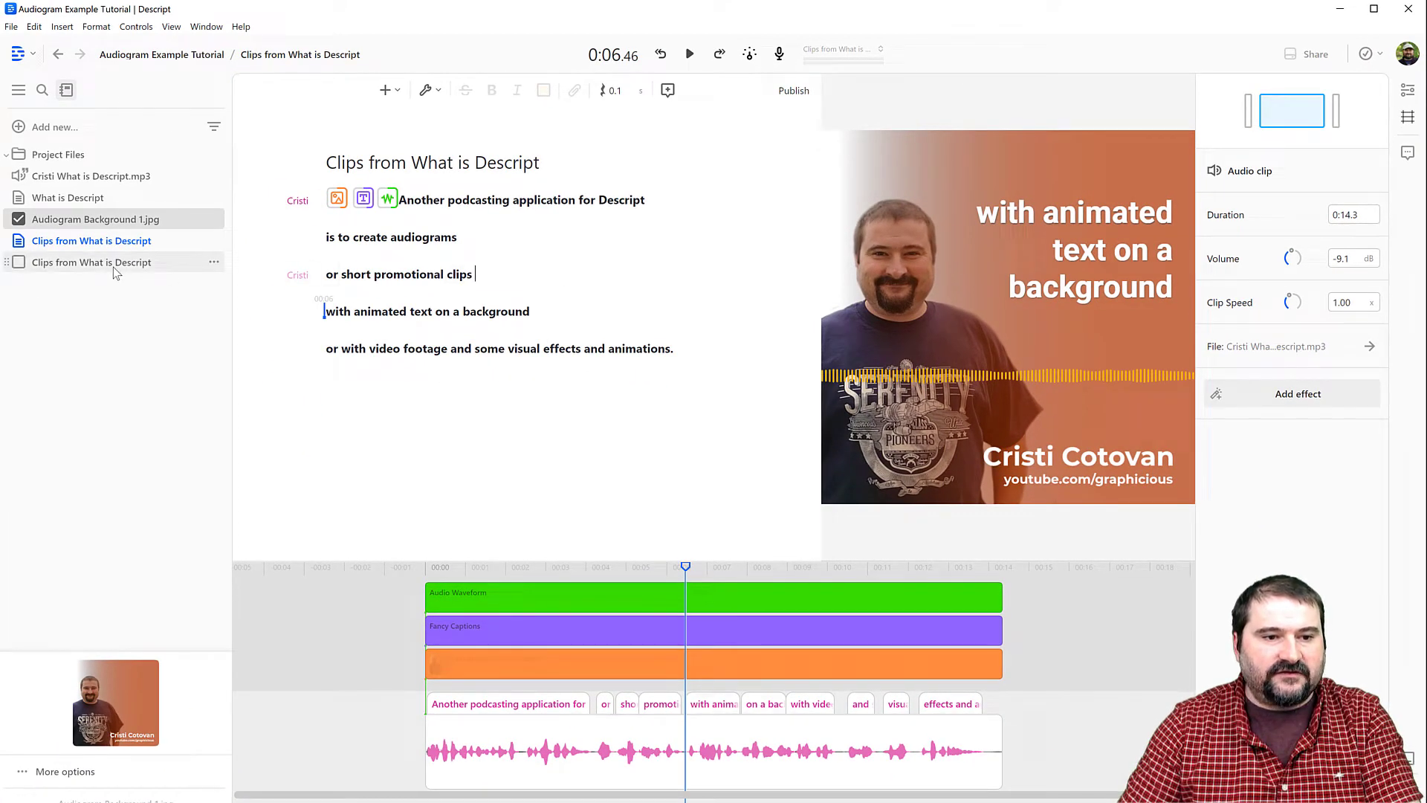
Step: In the second Clips from What is Descript composition, add Audiogram Background 1.jpg at the start and set the orientation to Square (1:1)
left_click(113, 266)
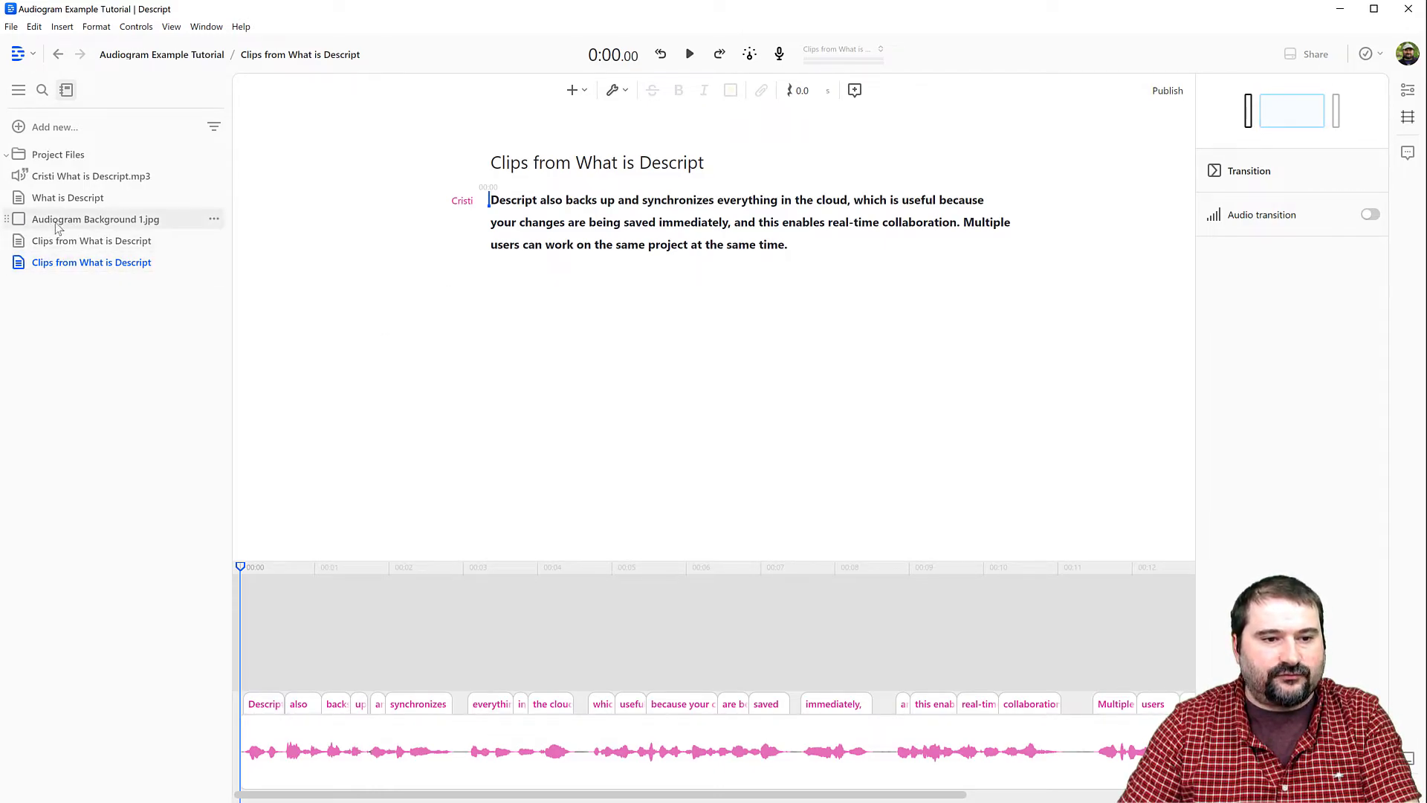
left_click_drag(63, 224, 492, 208)
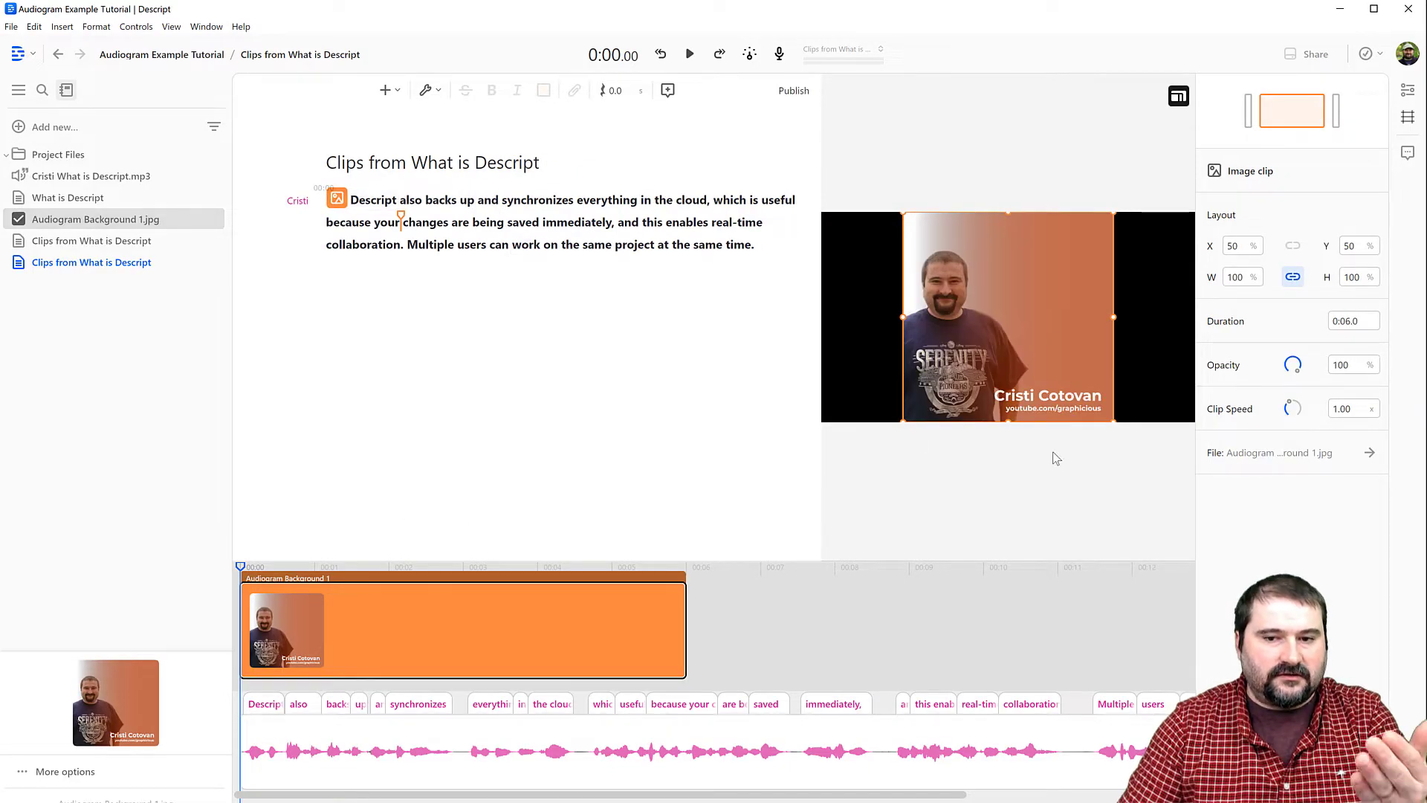
left_click(1178, 96)
left_click(1172, 137)
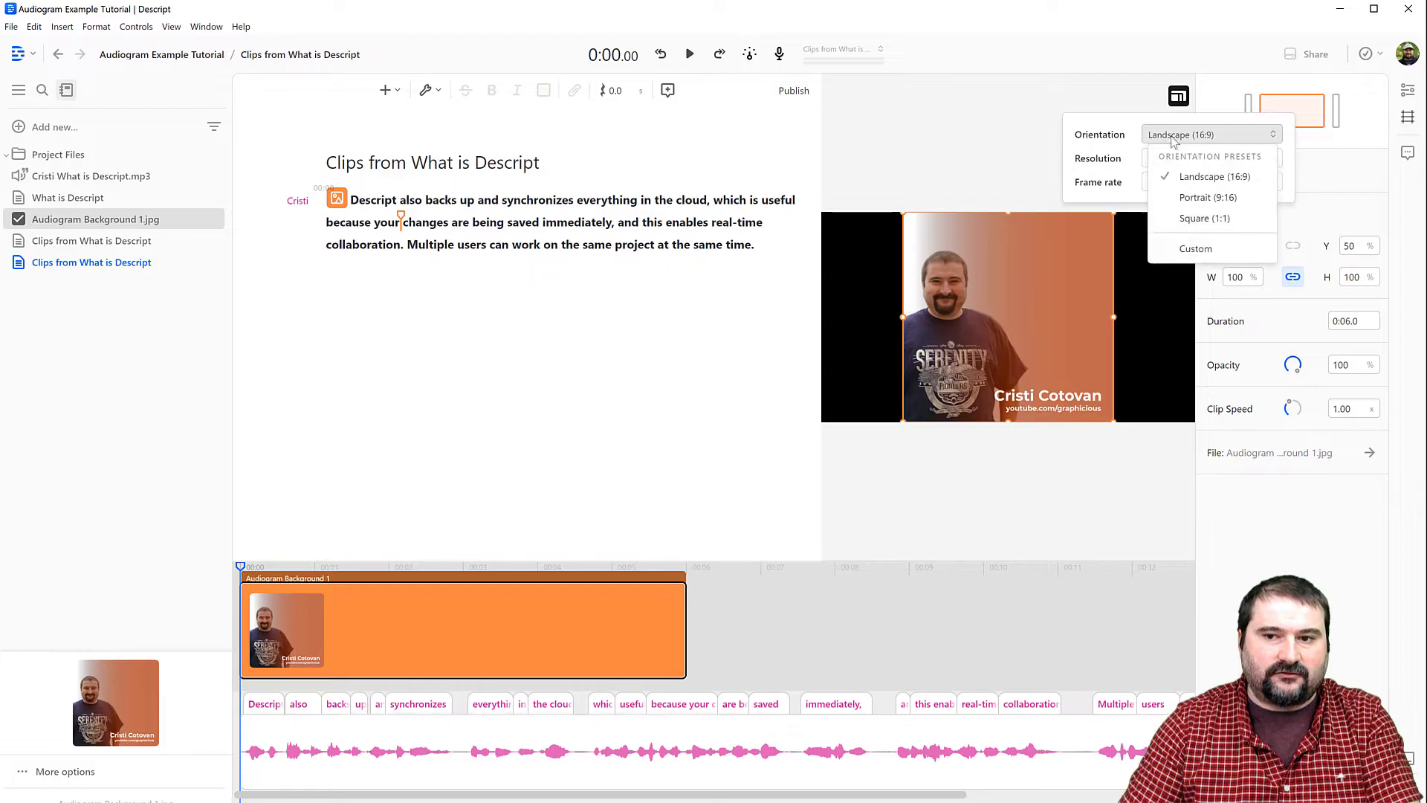
left_click(1178, 222)
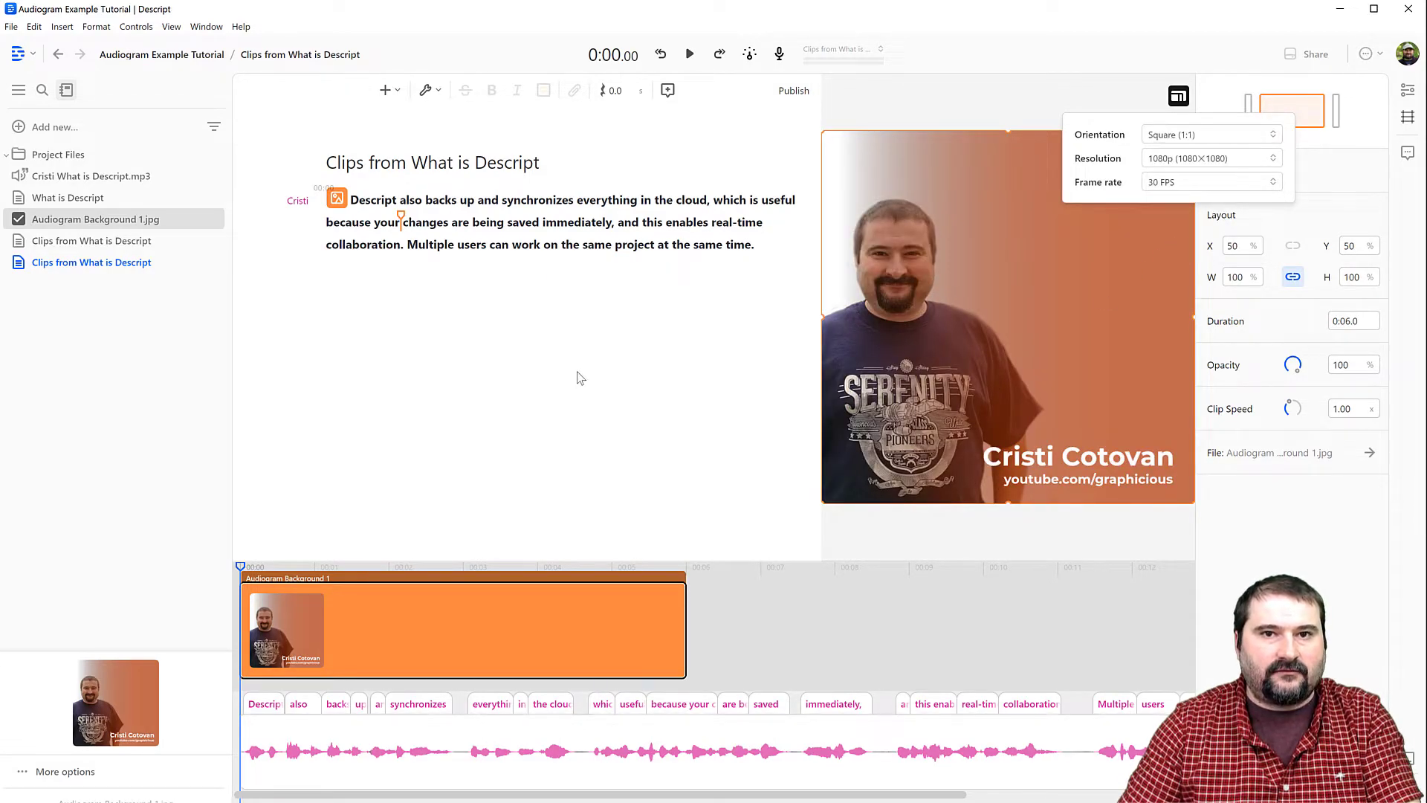
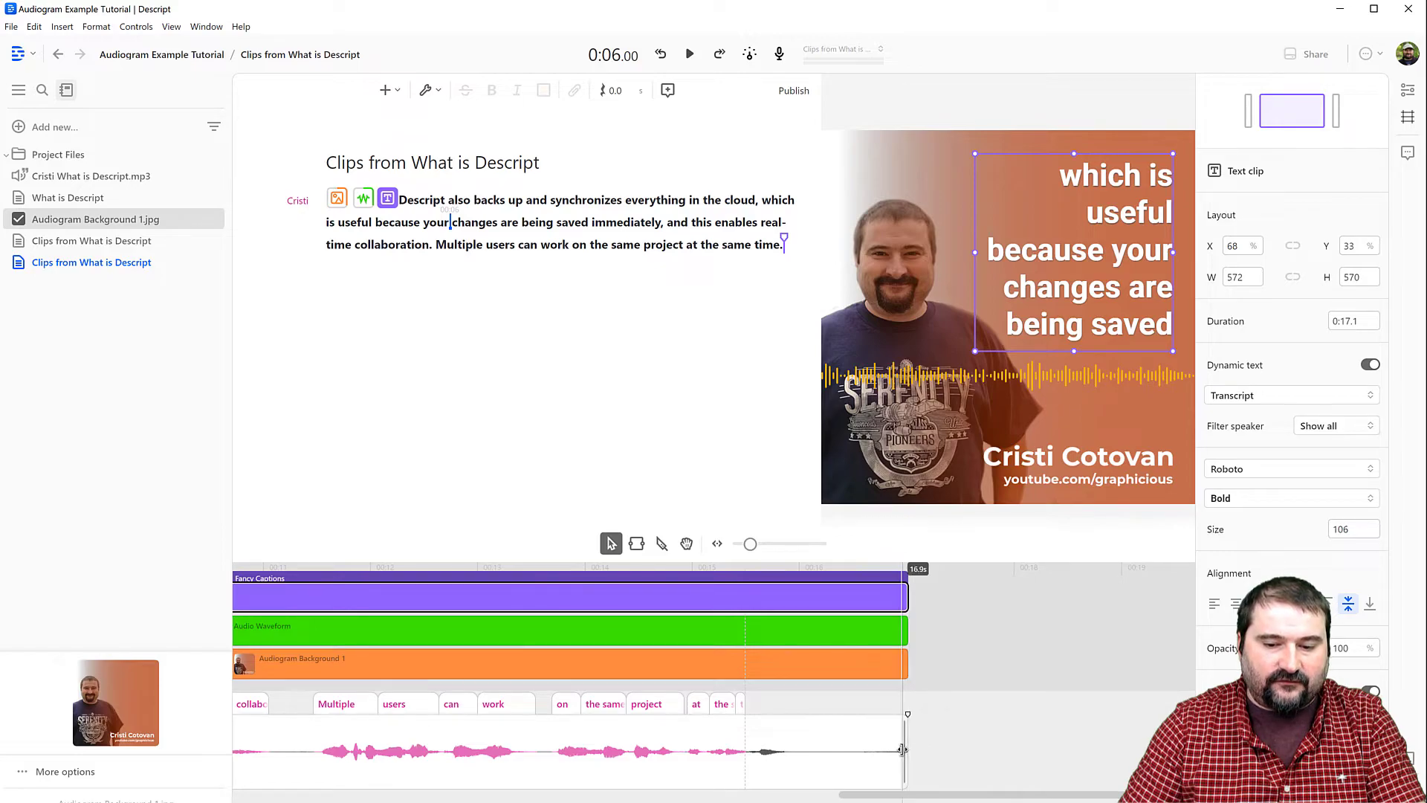
Step: Trim the audio, background, waveform and Fancy Captions clips so they all end at about 16.1 seconds
left_click_drag(906, 750, 815, 751)
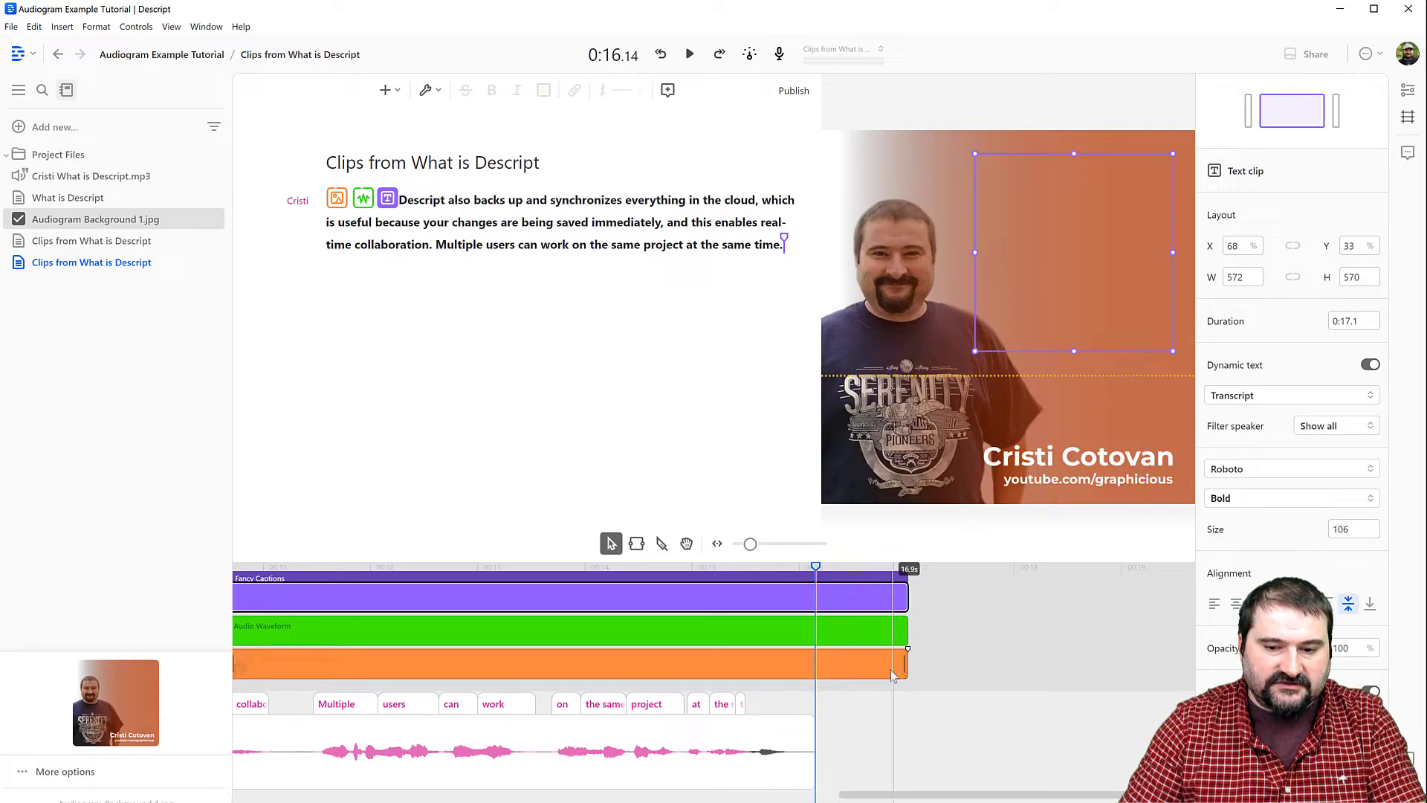
left_click_drag(904, 673, 814, 672)
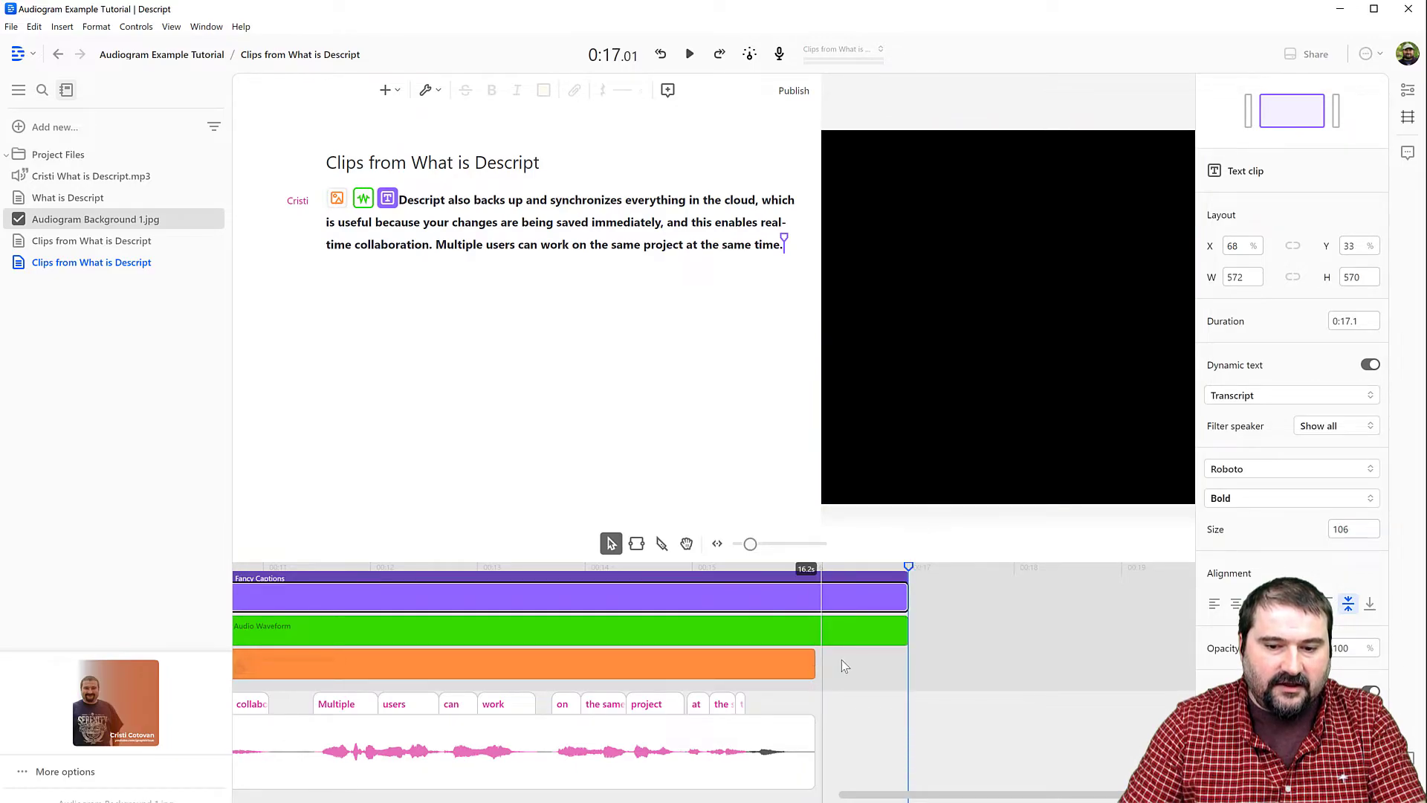
left_click_drag(906, 632, 814, 633)
left_click_drag(906, 599, 814, 602)
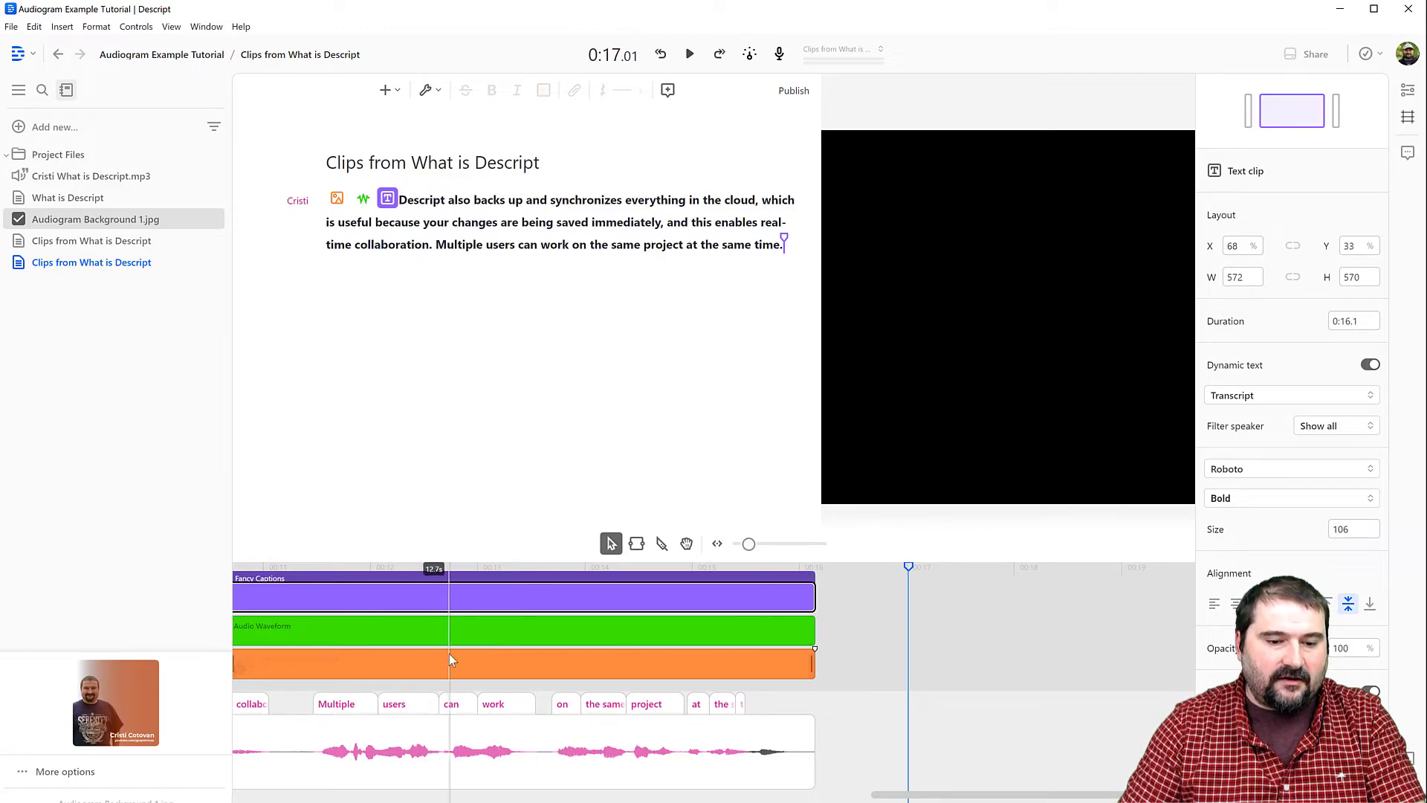
Step: Preview the second audiogram from about 8.8 seconds, and lower the waveform to Y 71% to clear the longest caption
scroll(453, 654, "down", 4)
left_click(336, 644)
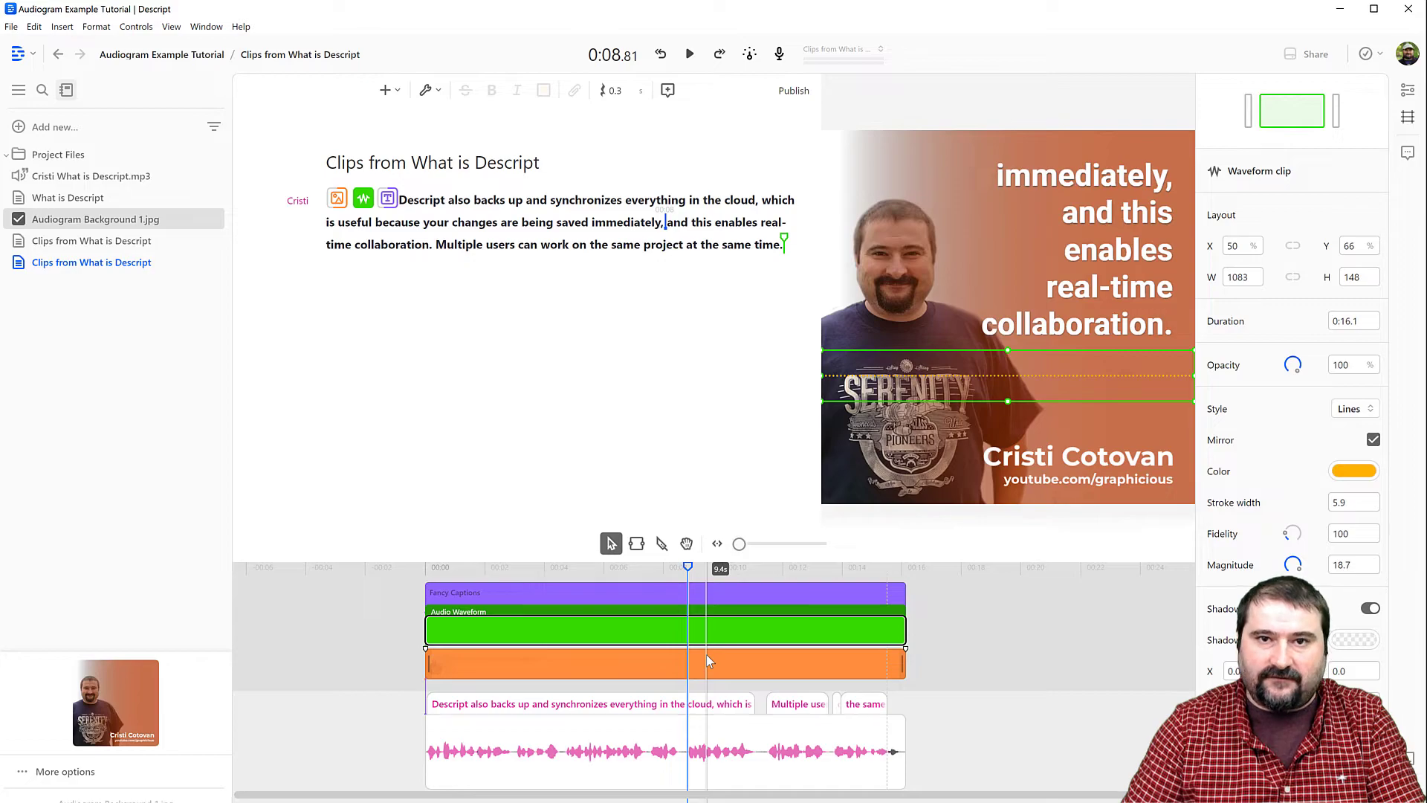
key("space")
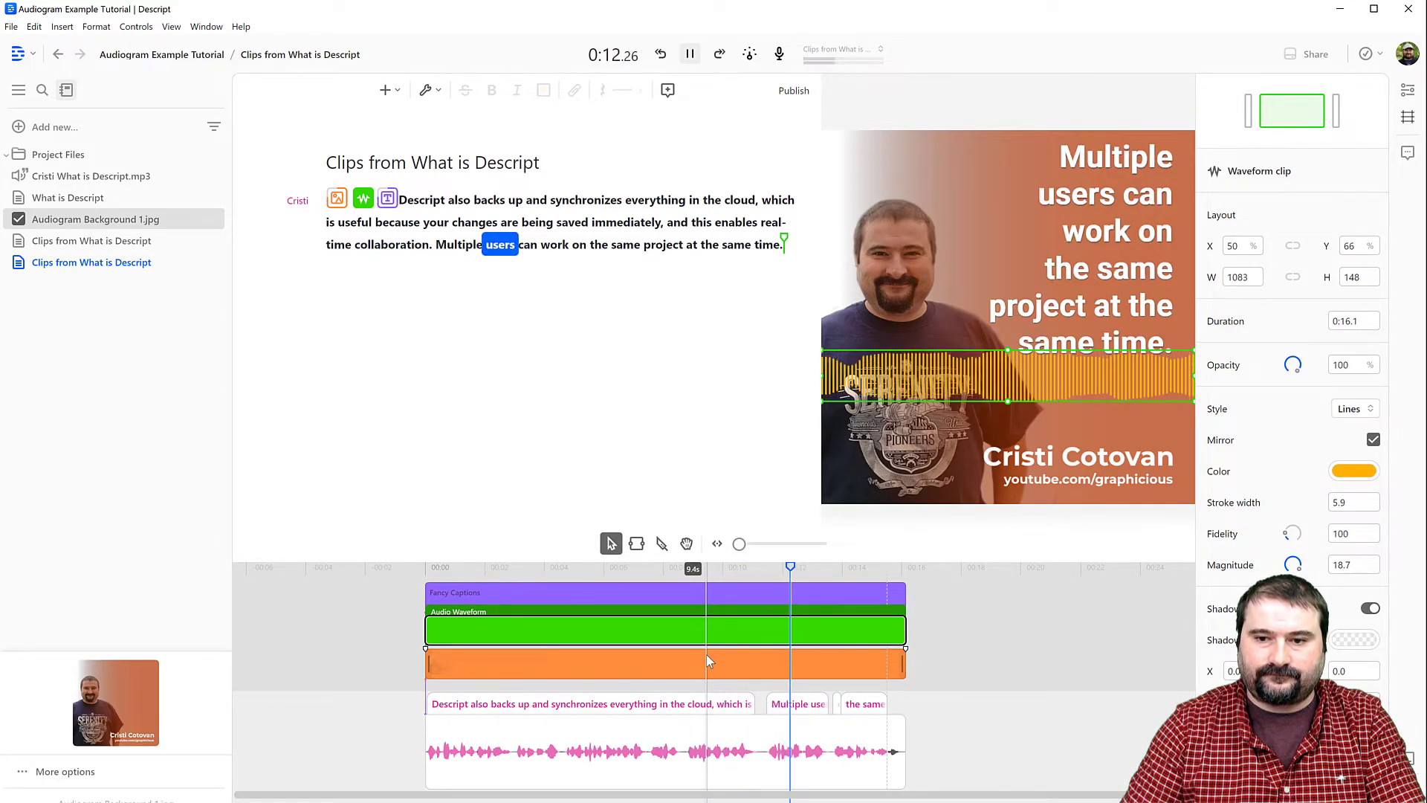
key("space")
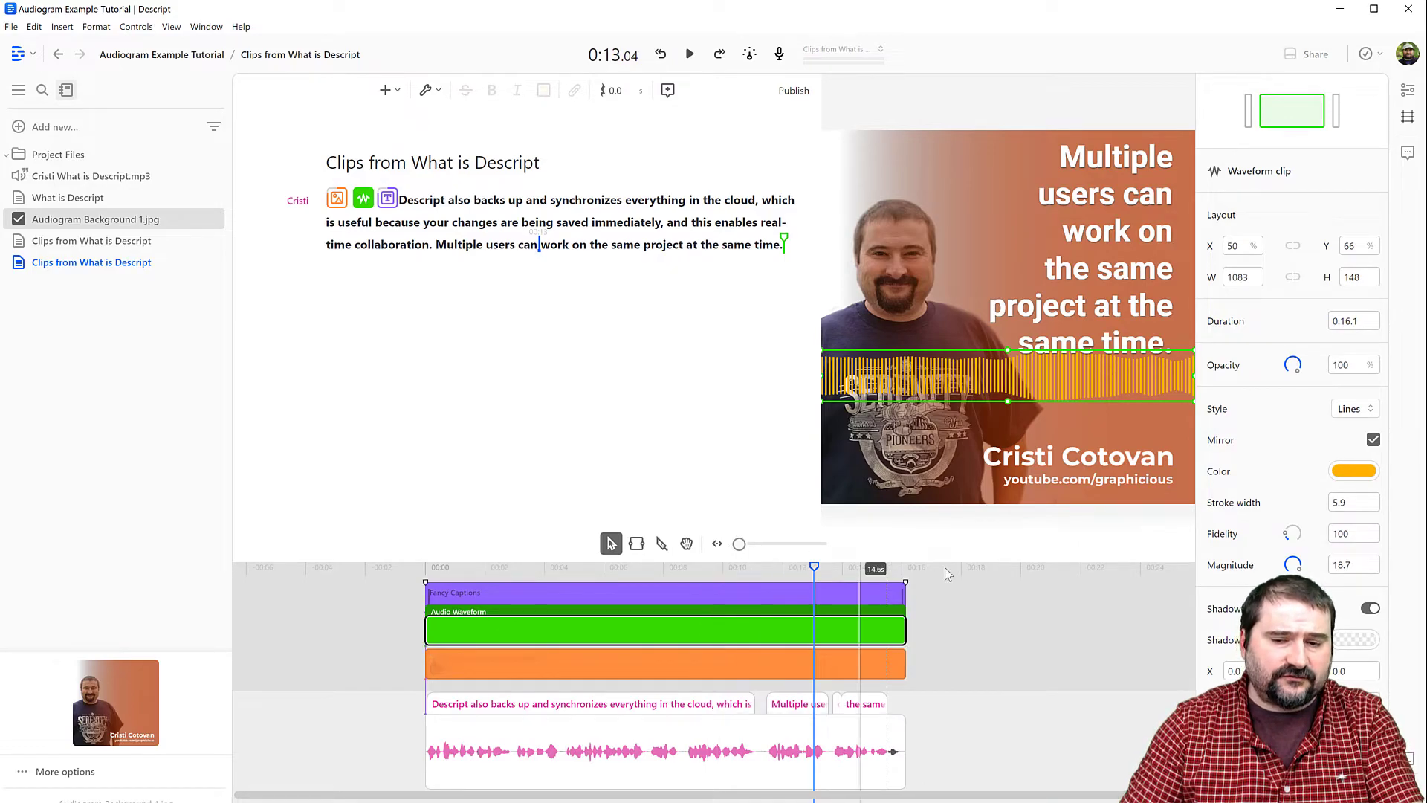
left_click_drag(1066, 373, 1064, 401)
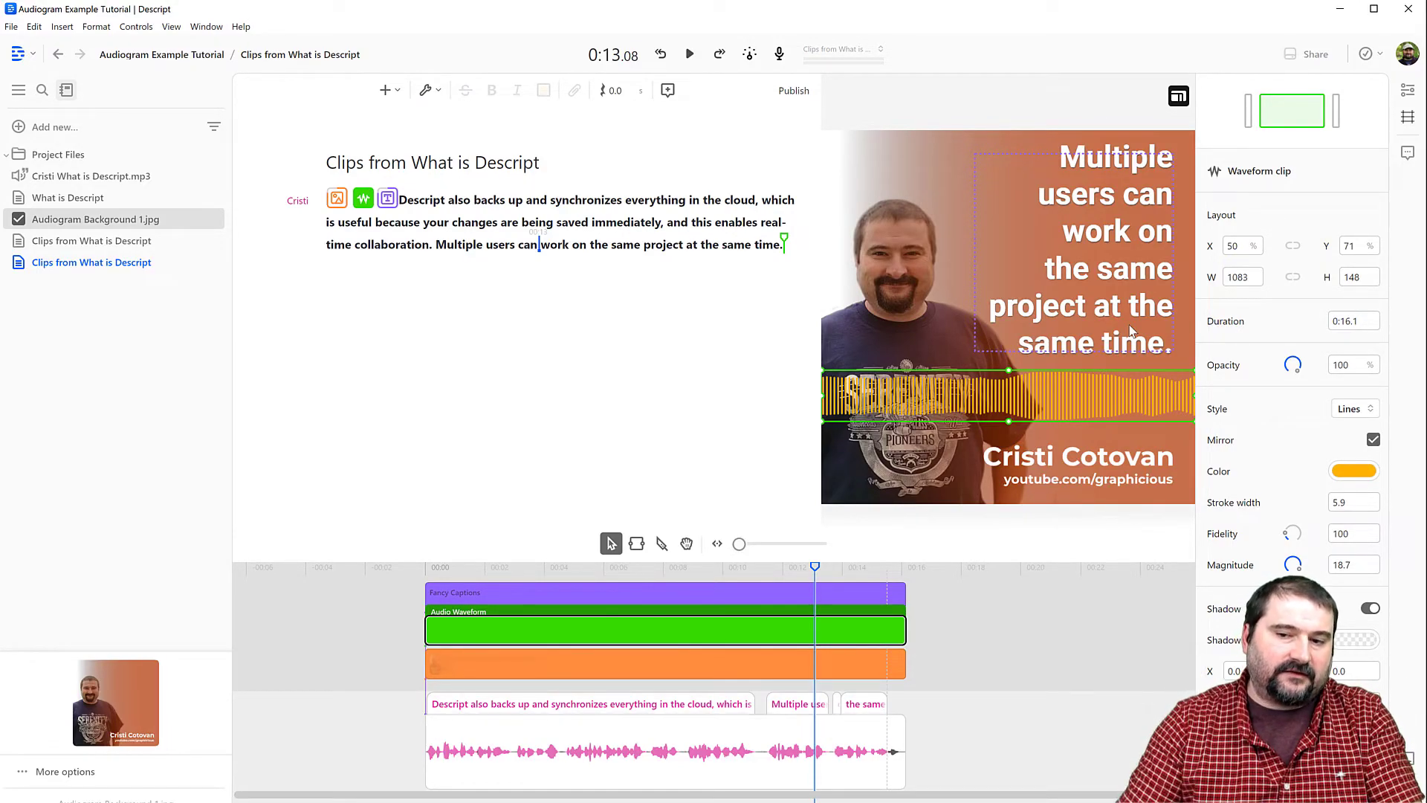
Step: Try the Portrait (9:16) orientation, and shrink the canvas preview to fit the whole frame
left_click(1180, 98)
left_click(1184, 136)
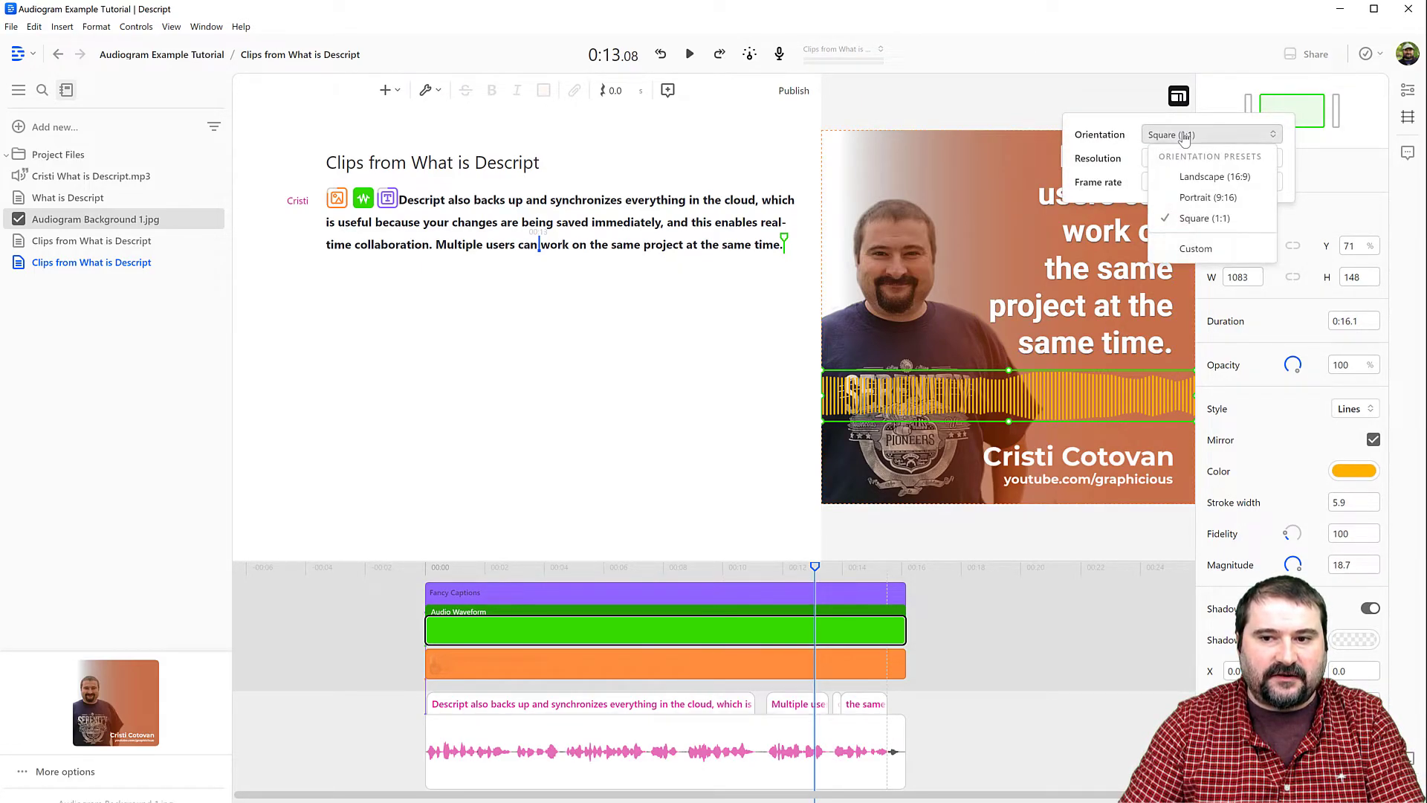
left_click(1190, 197)
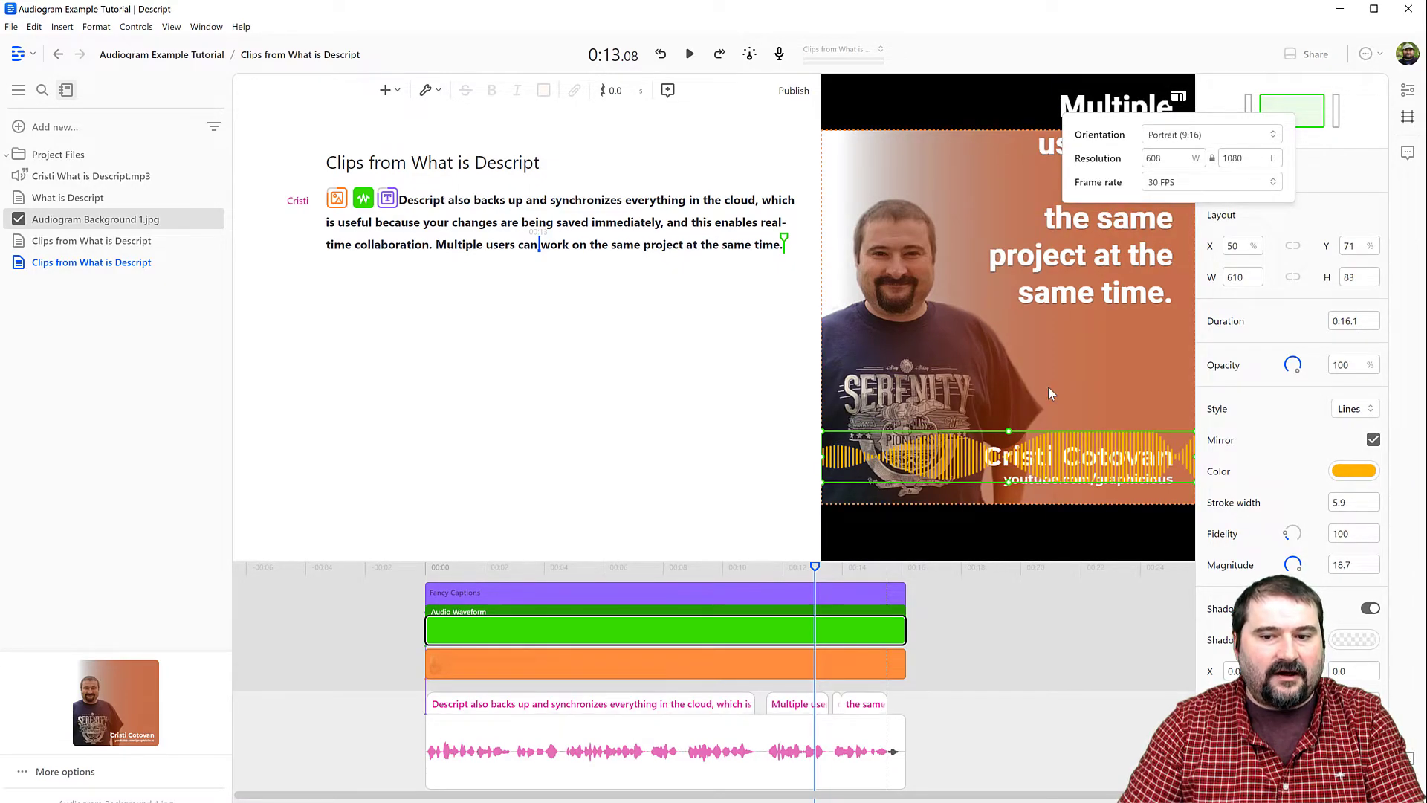
left_click(1040, 363)
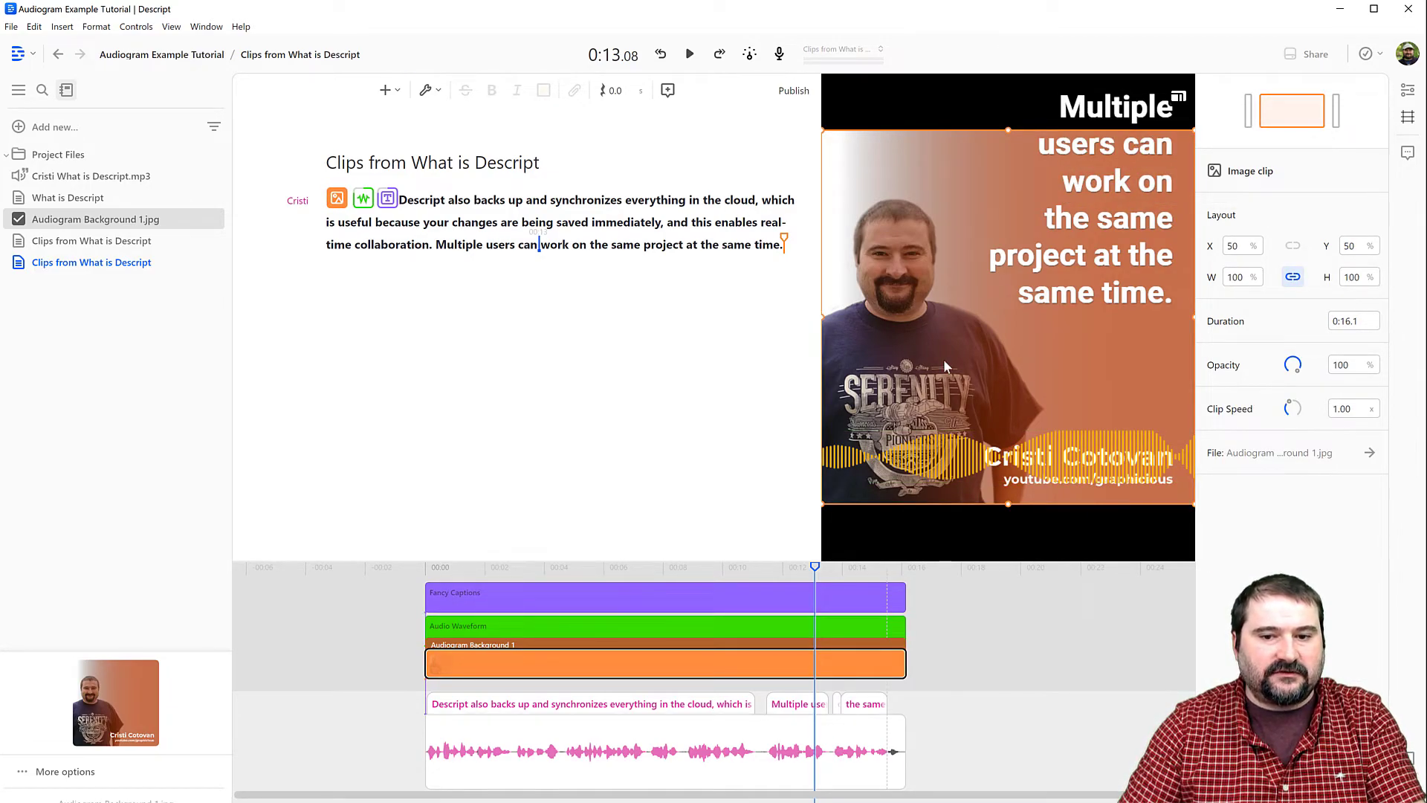
left_click_drag(822, 383, 957, 376)
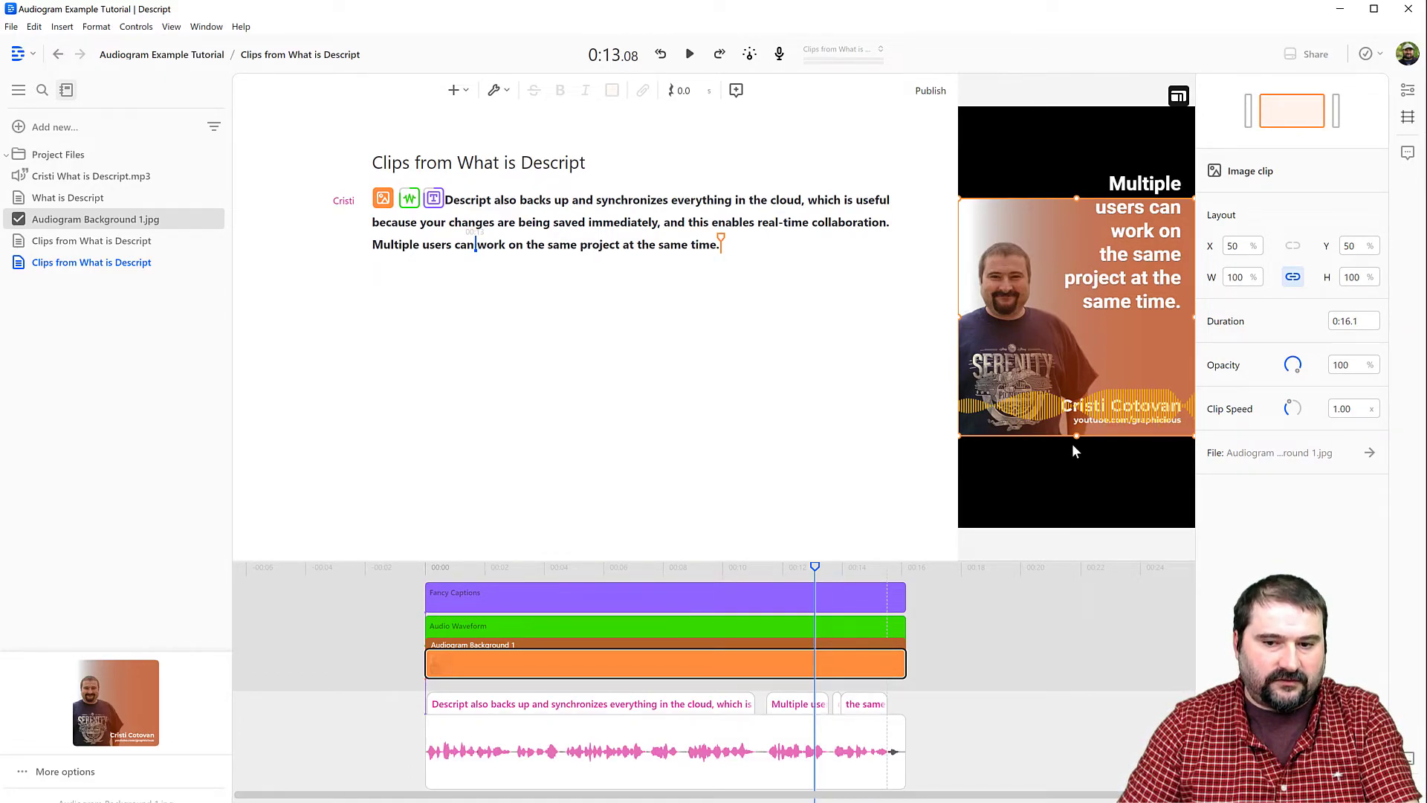
Step: Try enlarging and shifting the background image to fill the portrait canvas, and move the waveform slightly lower
left_click_drag(958, 437, 871, 571)
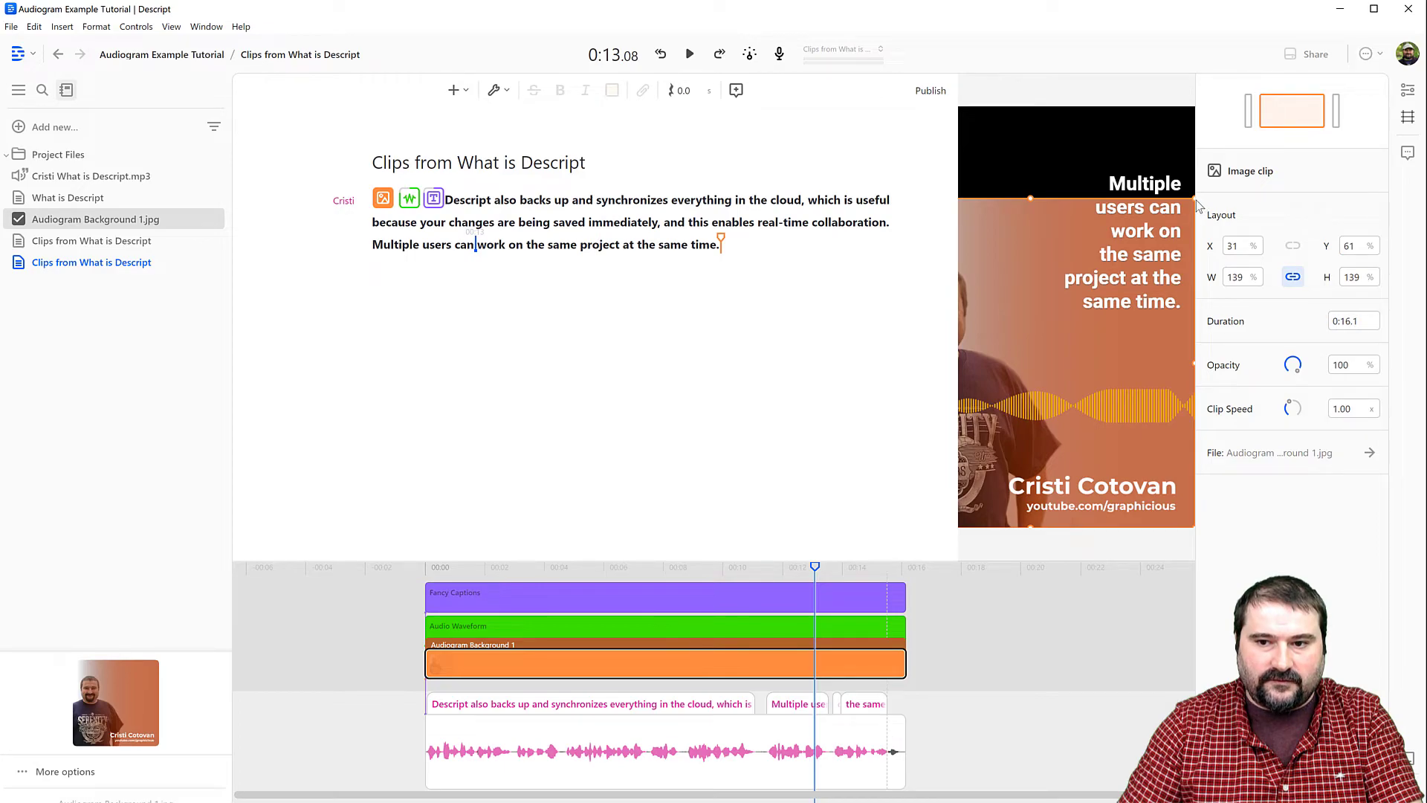
mouse_move(1066, 371)
left_mouse_down()
mouse_move(1130, 367)
mouse_move(1069, 368)
left_mouse_up()
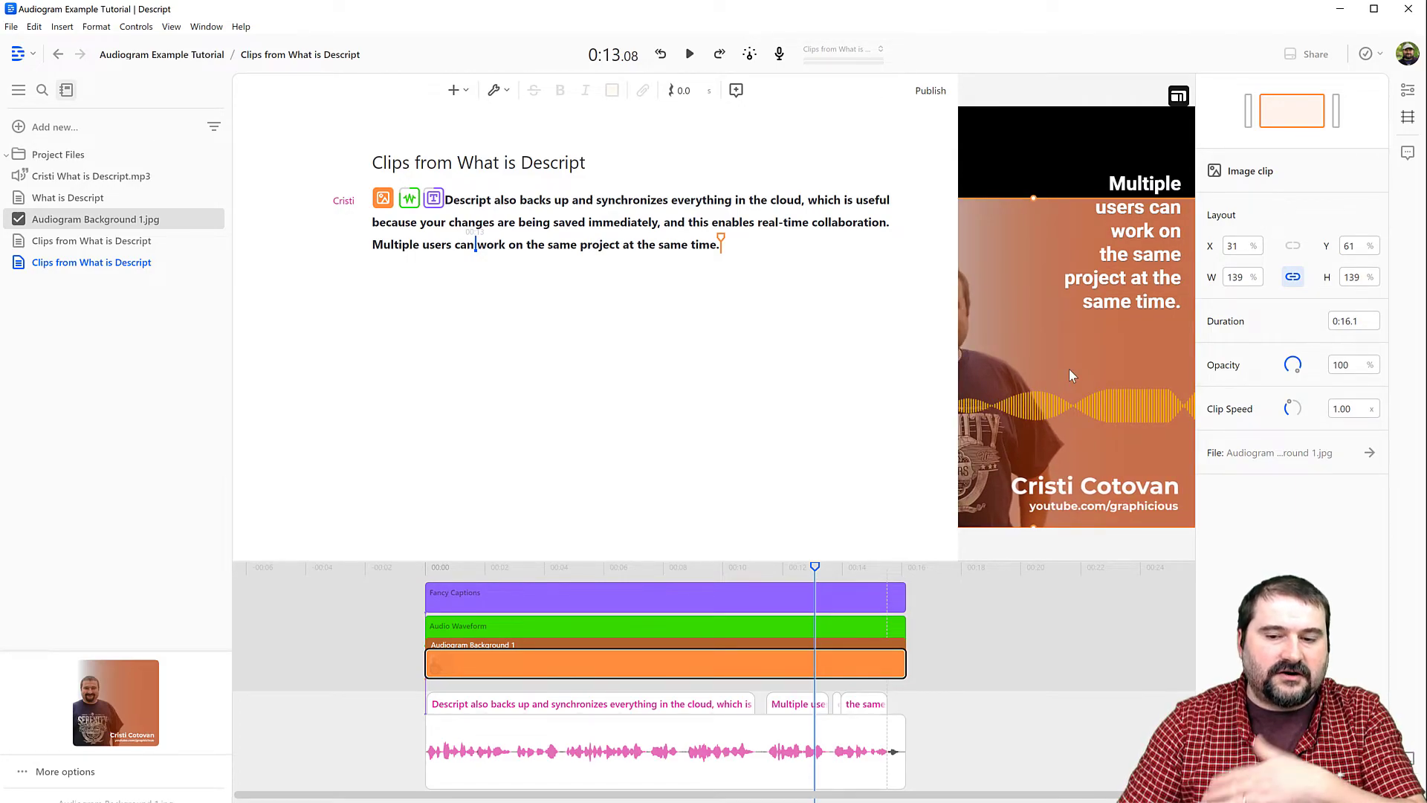
left_click_drag(1033, 197, 1031, 96)
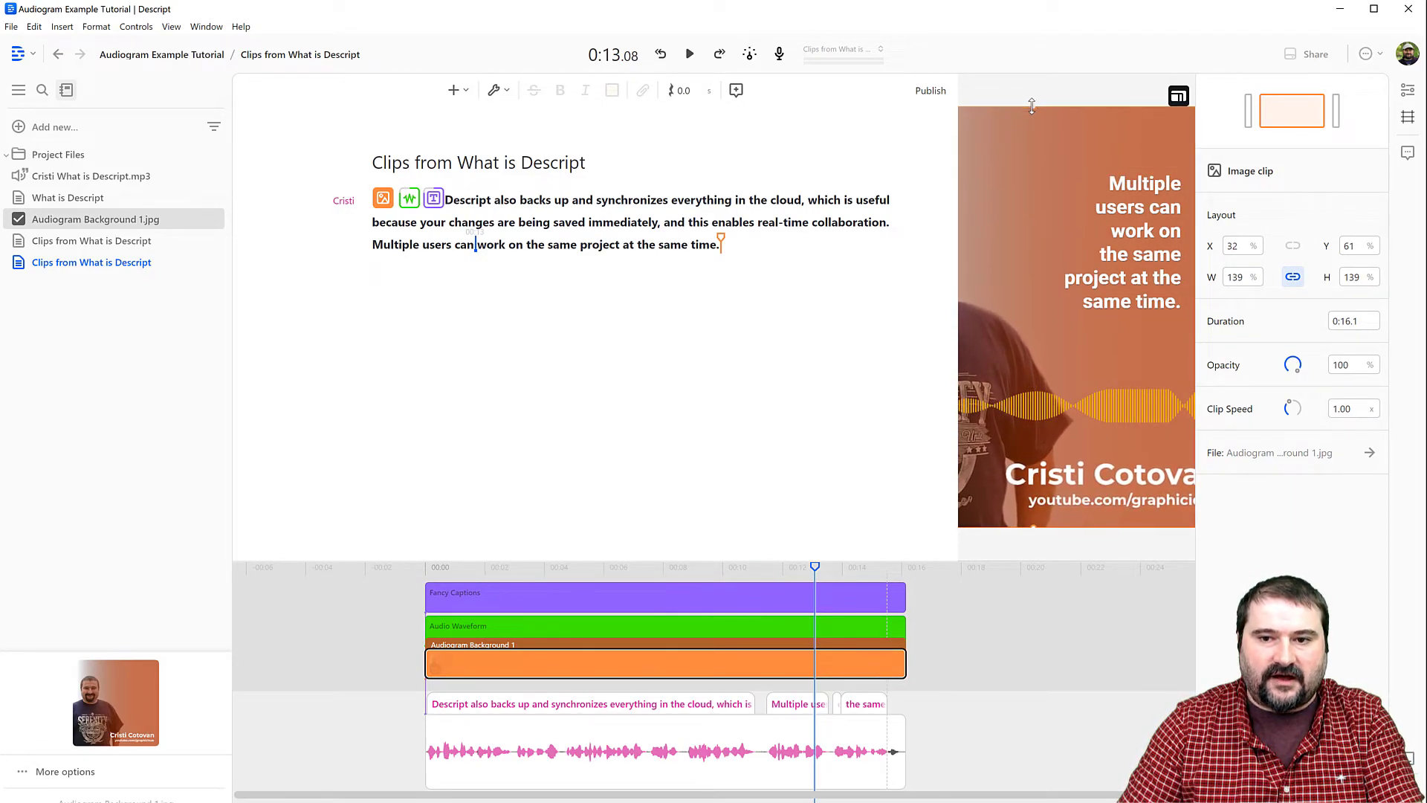
left_click_drag(996, 383, 1036, 420)
left_click(1021, 409)
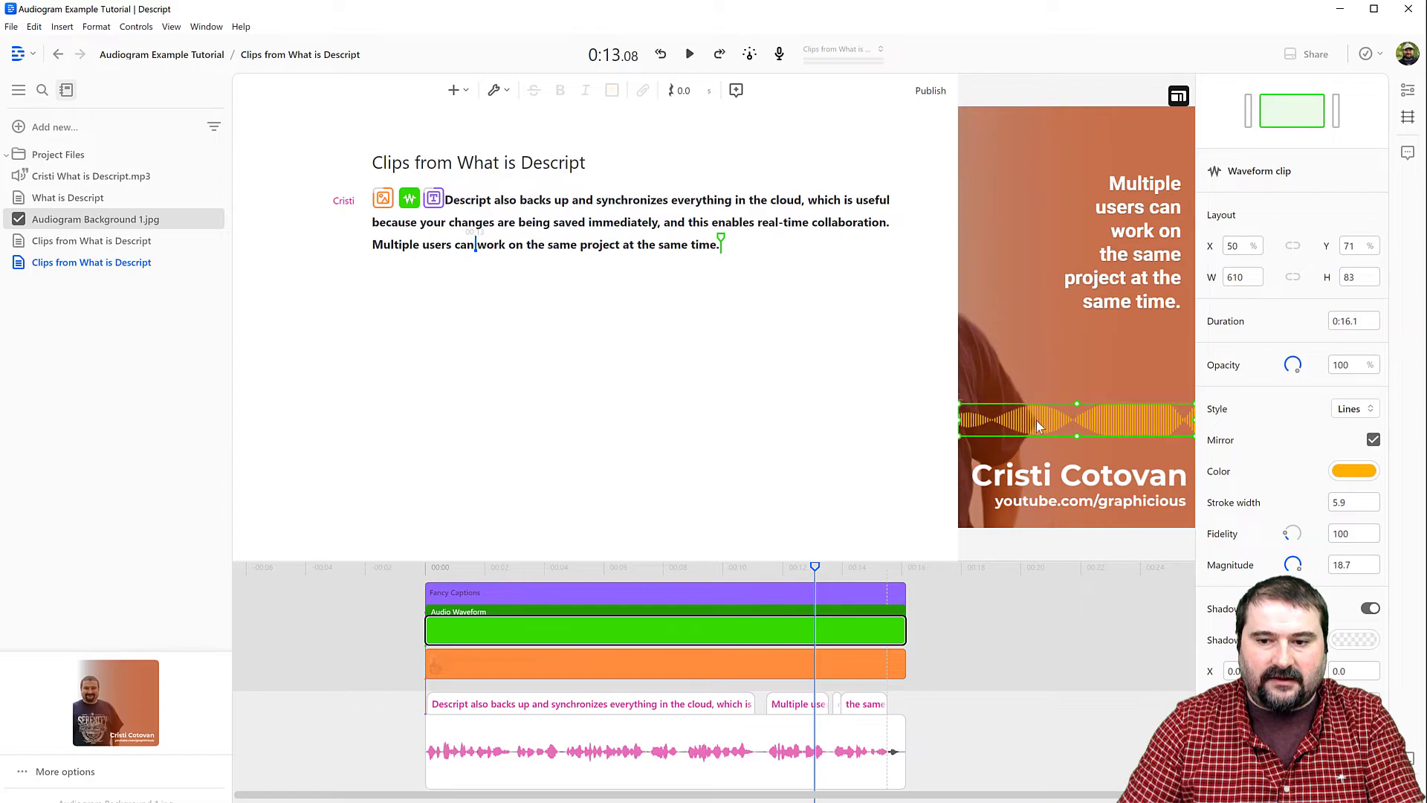
Step: Try a 400 by 599 Fancy Captions box with text size 145, placed at X 56%, Y 34% above the waveform
left_click(1109, 309)
left_click(1109, 309)
left_click_drag(1056, 307, 1018, 375)
left_click_drag(1112, 299, 1108, 254)
left_click_drag(1358, 533, 1426, 533)
left_click_drag(1144, 293, 1096, 368)
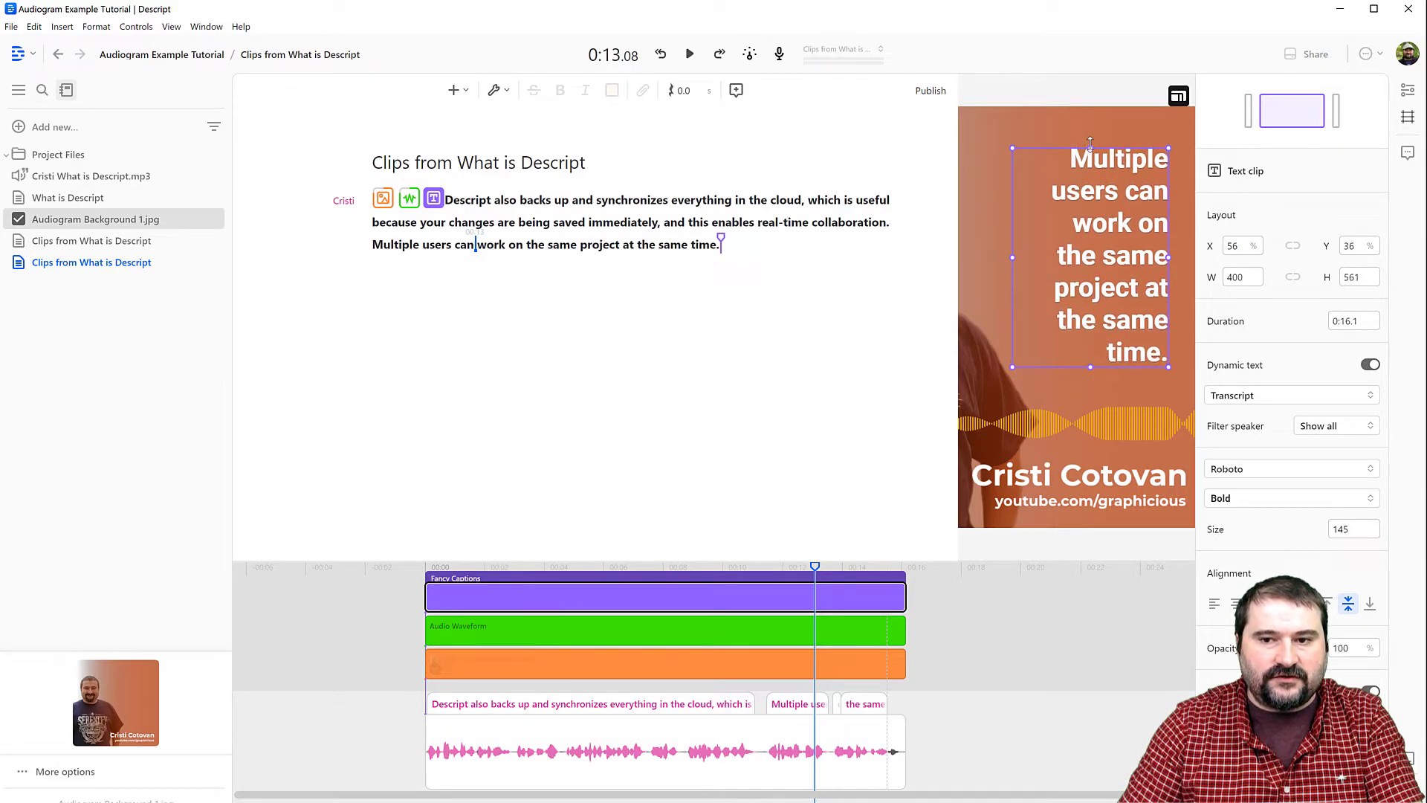
left_click_drag(1090, 148, 1089, 133)
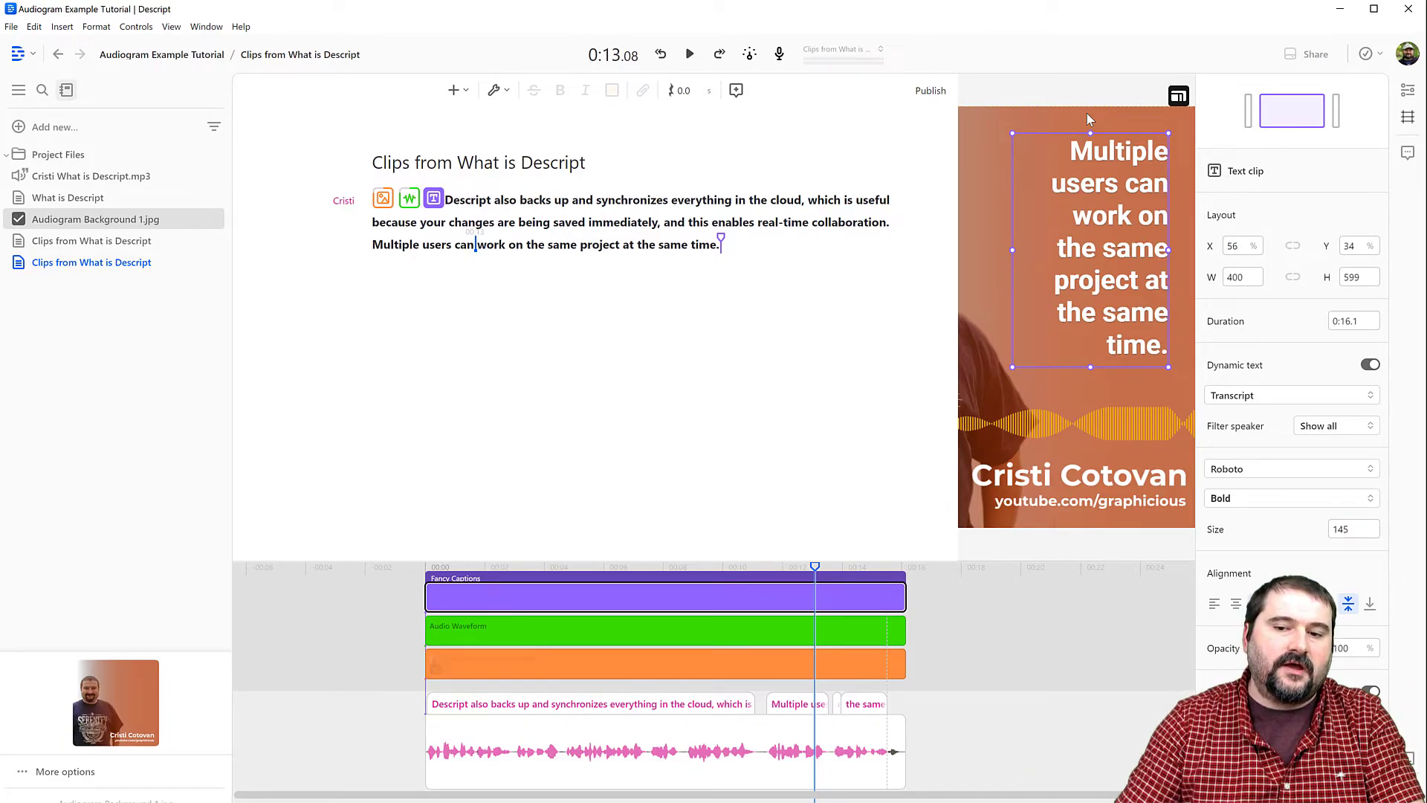
Step: Undo all the portrait layout changes, back to the square orientation
key("ctrl+z")
key("ctrl+z")
key("ctrl+z")
key("ctrl+z")
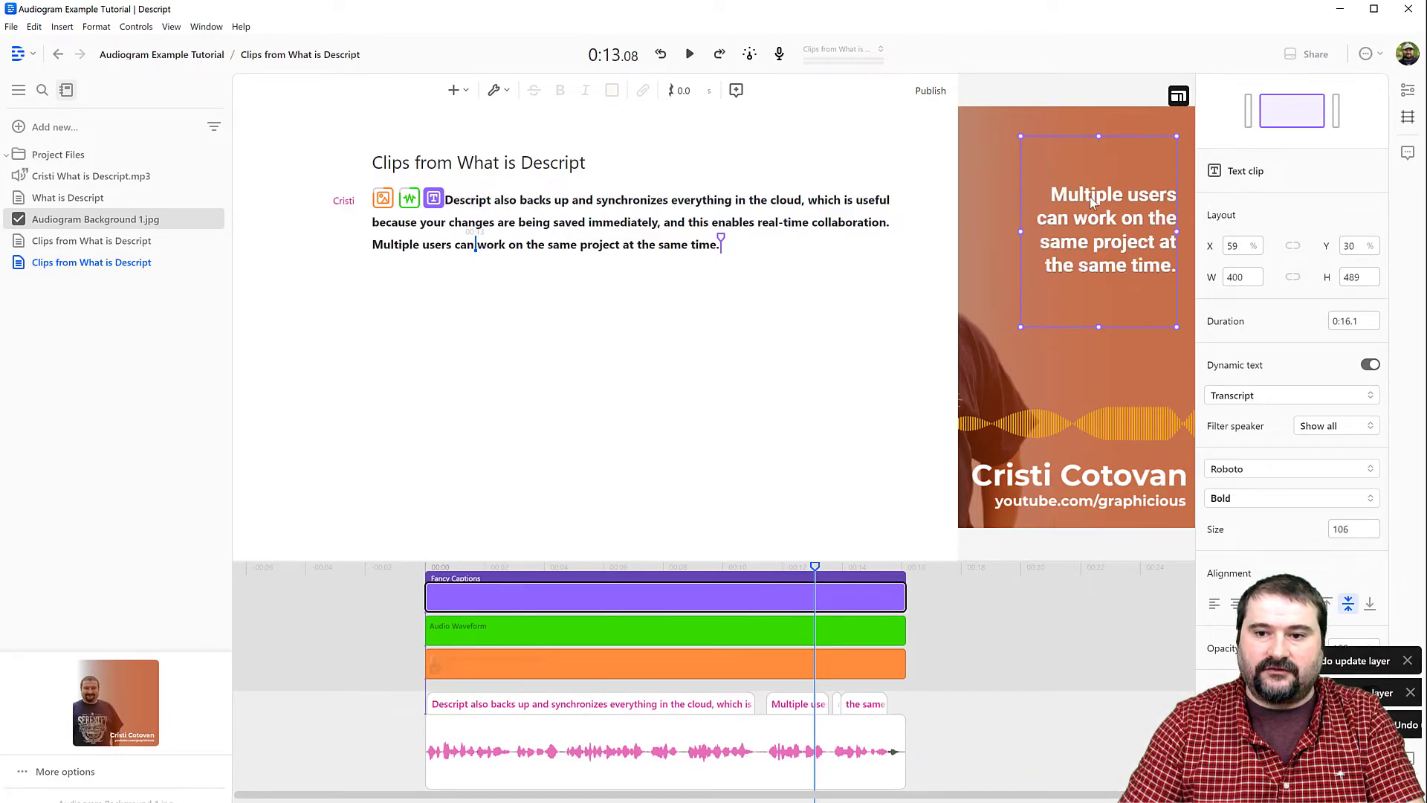
key("ctrl+z")
key("ctrl+z")
key("ctrl+z")
key("ctrl+z")
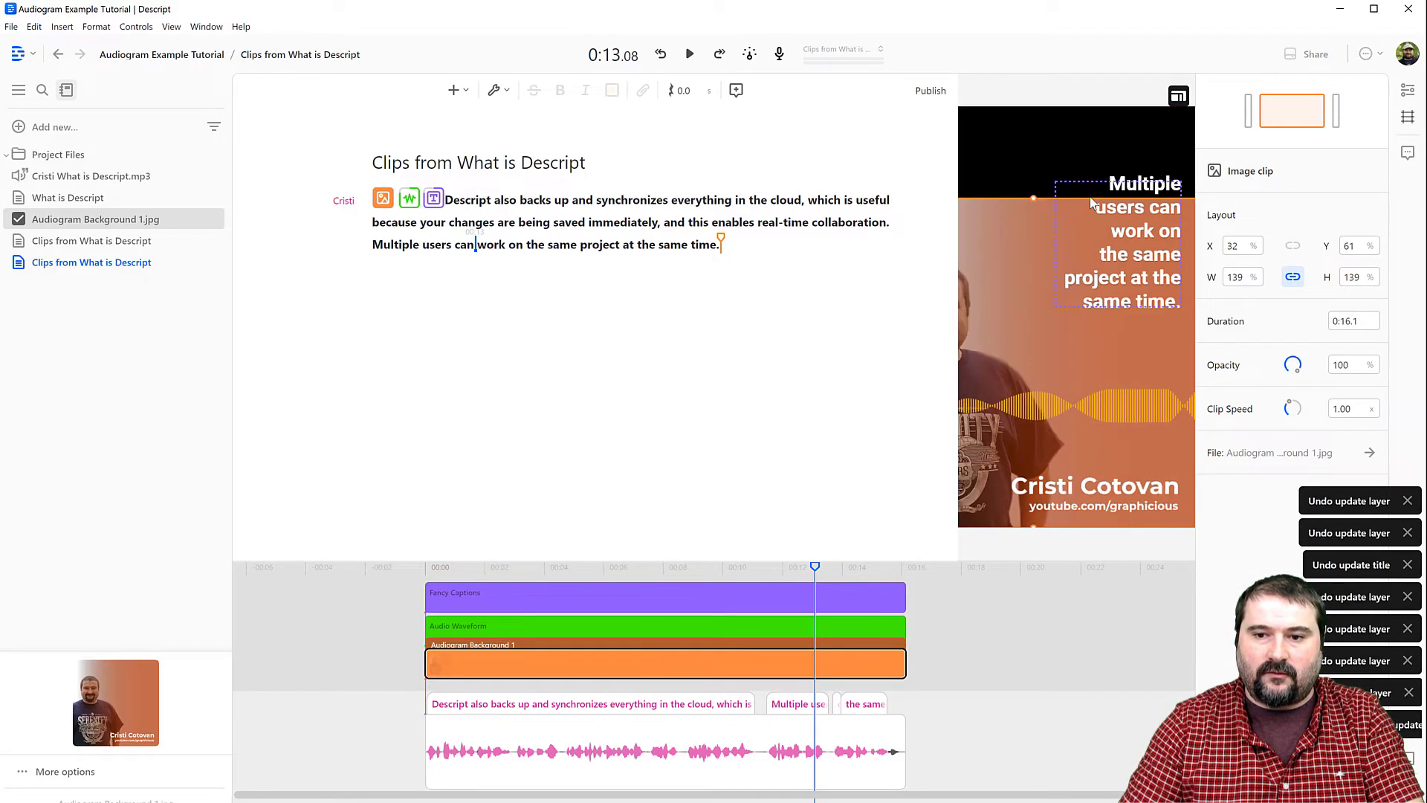
key("ctrl+z")
key("ctrl+z")
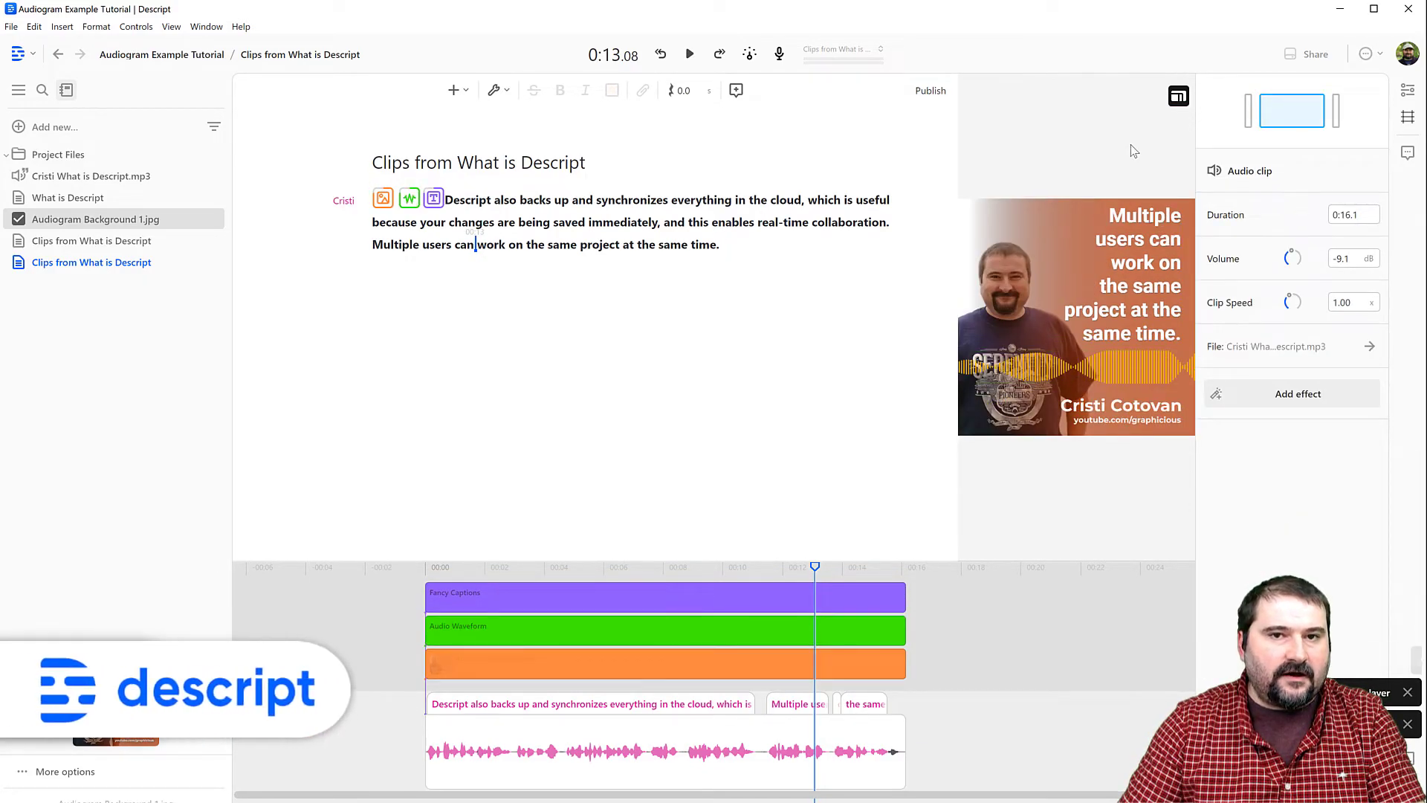